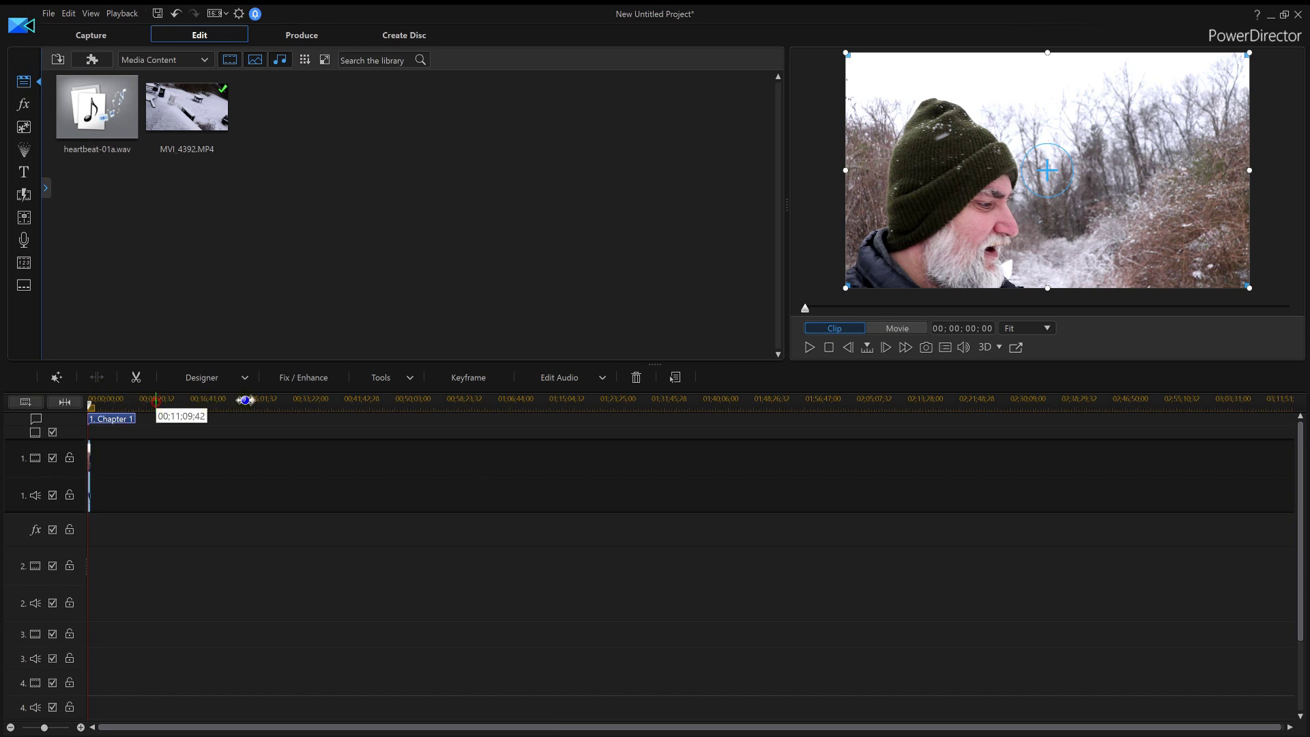
Step: Zoom the timeline in so the MVI_4392.MP4 clip stretches across much more of the tracks
drag(245, 400, 563, 410)
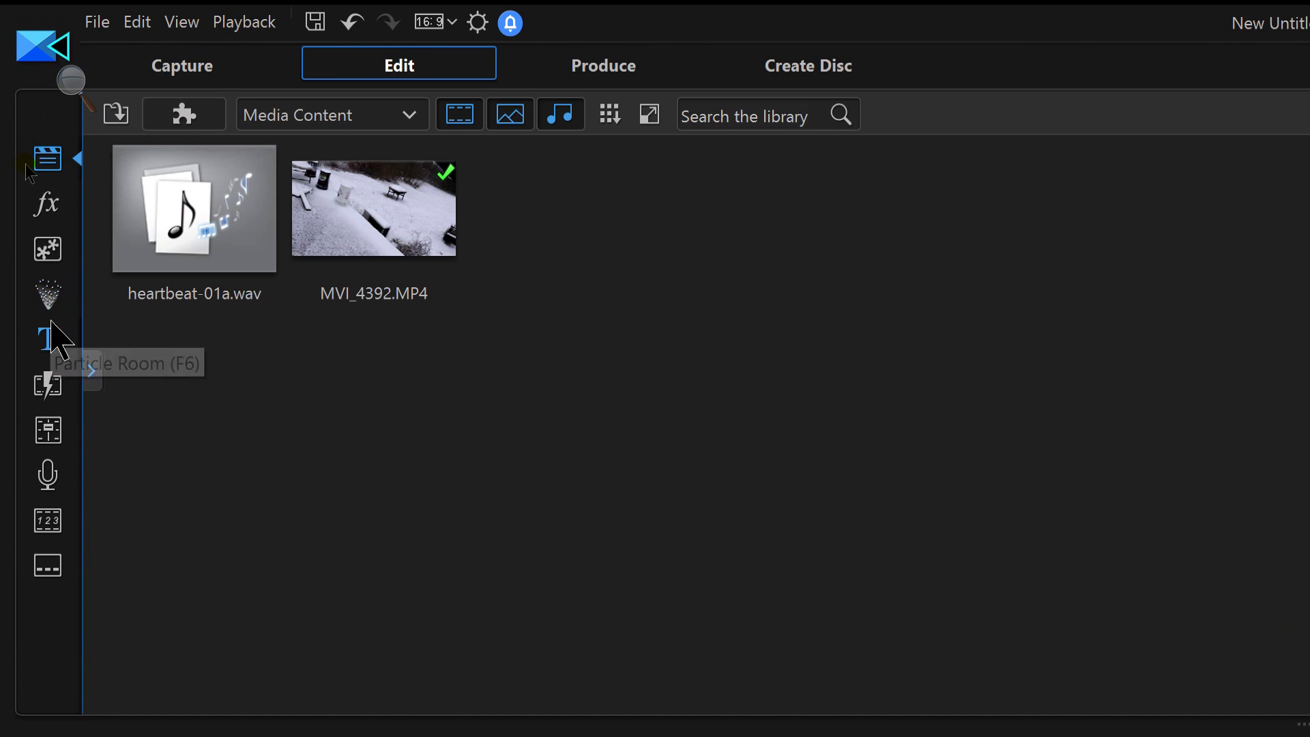
Step: Add the Default 'My Title' template to video track 2 and open it in Title Designer
click(48, 339)
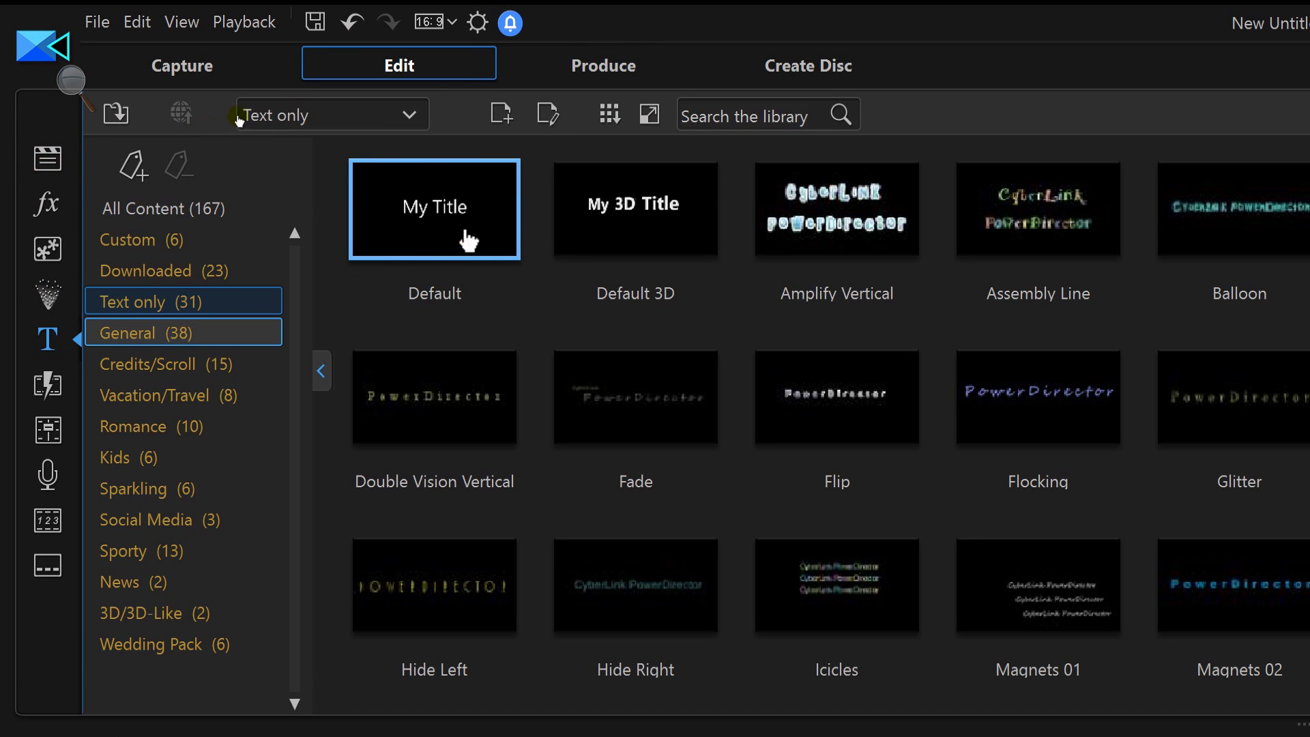
mouse_move(407, 203)
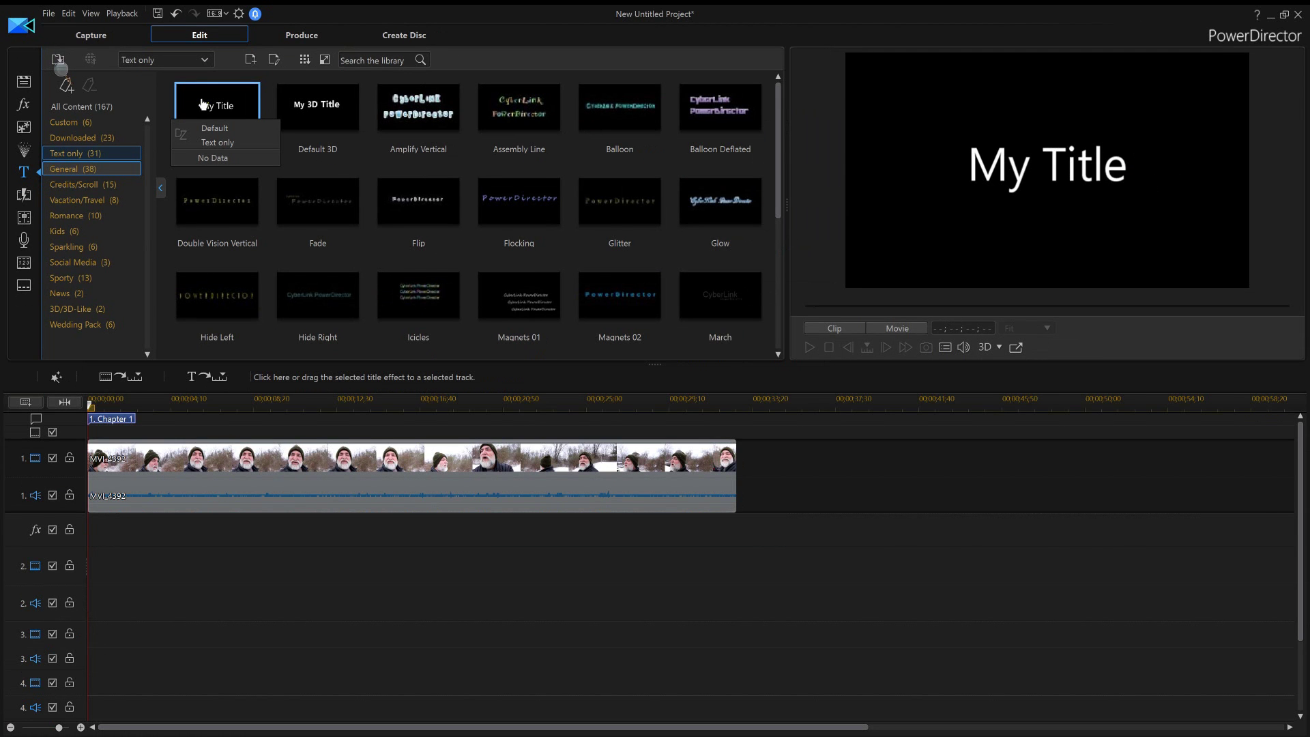
drag(203, 104, 142, 573)
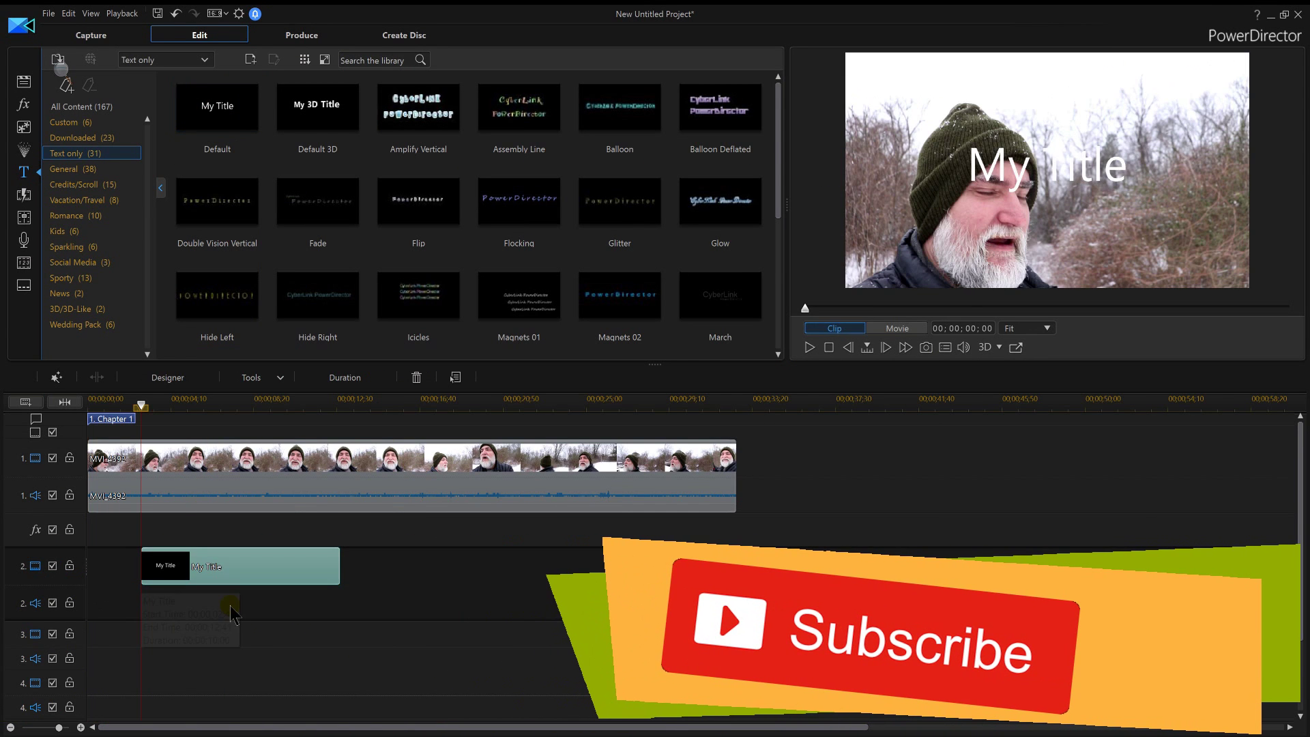
click(226, 571)
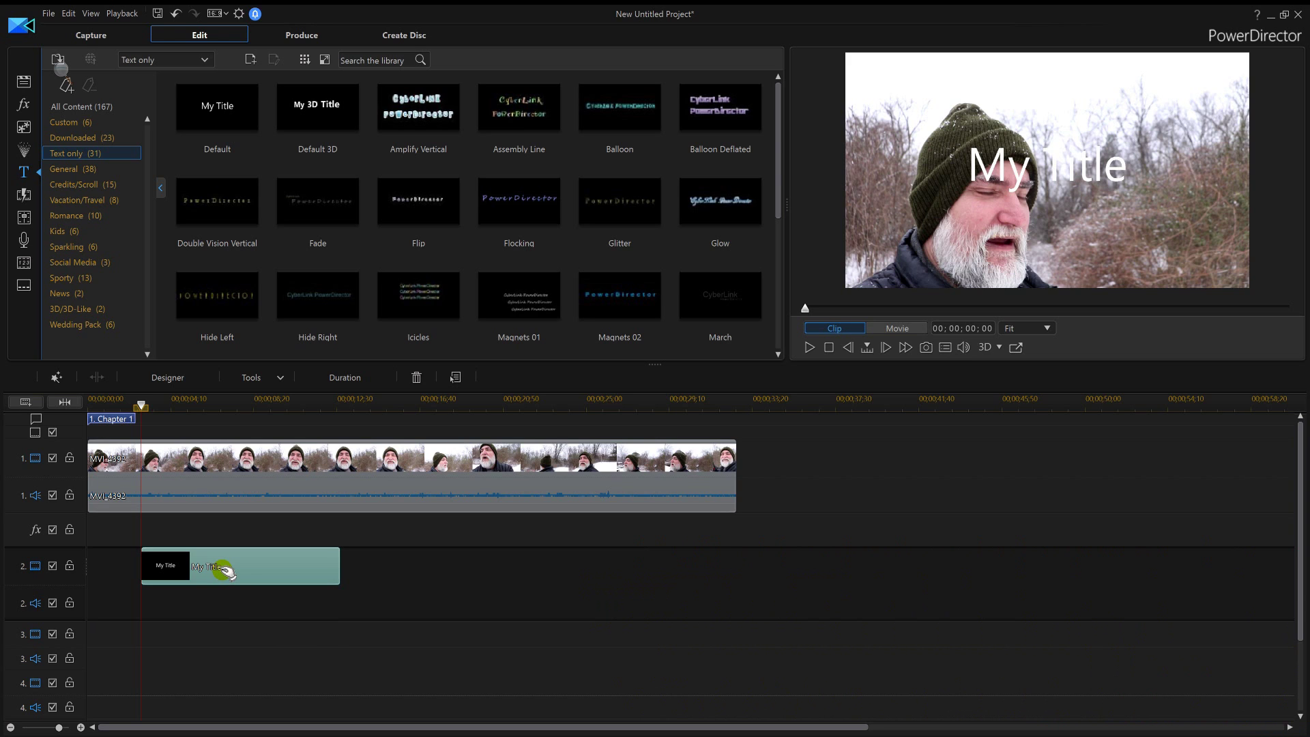
double_click(226, 570)
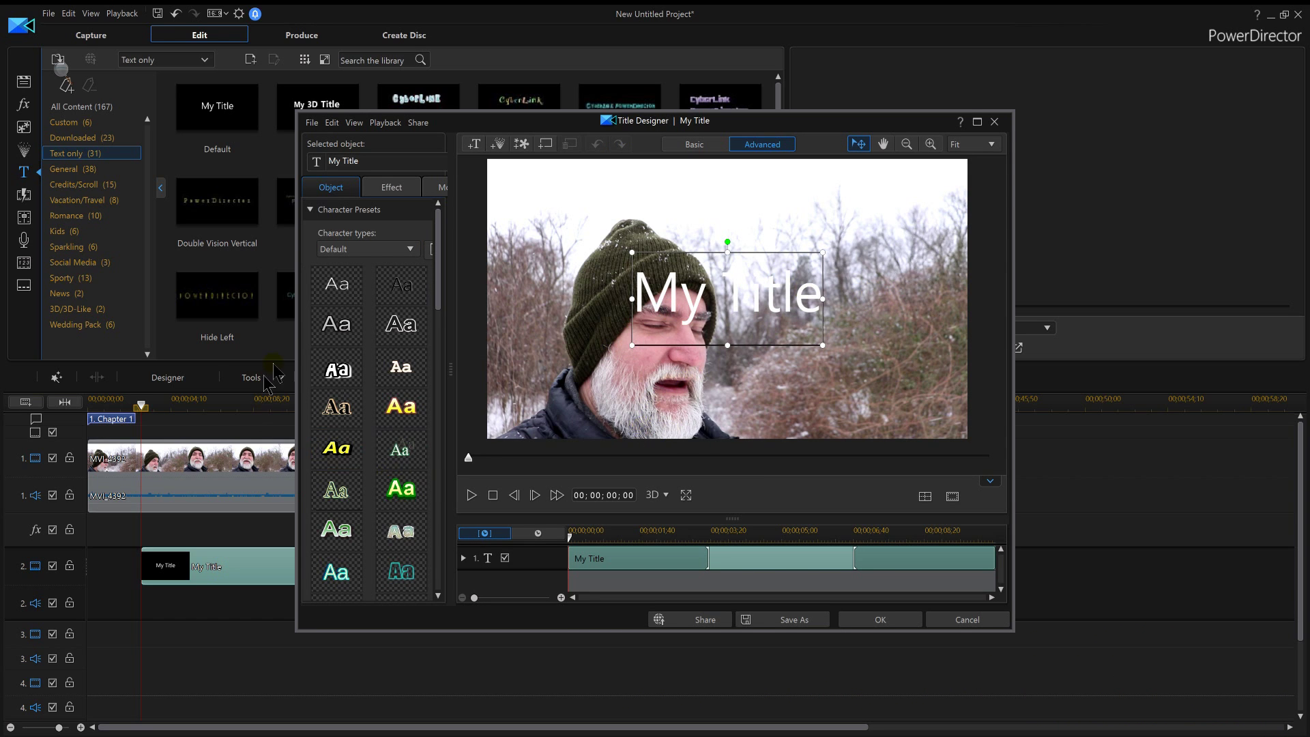
Step: Apply the gold character preset, change the text to 'Show Me', and place it top right
drag(444, 293, 462, 314)
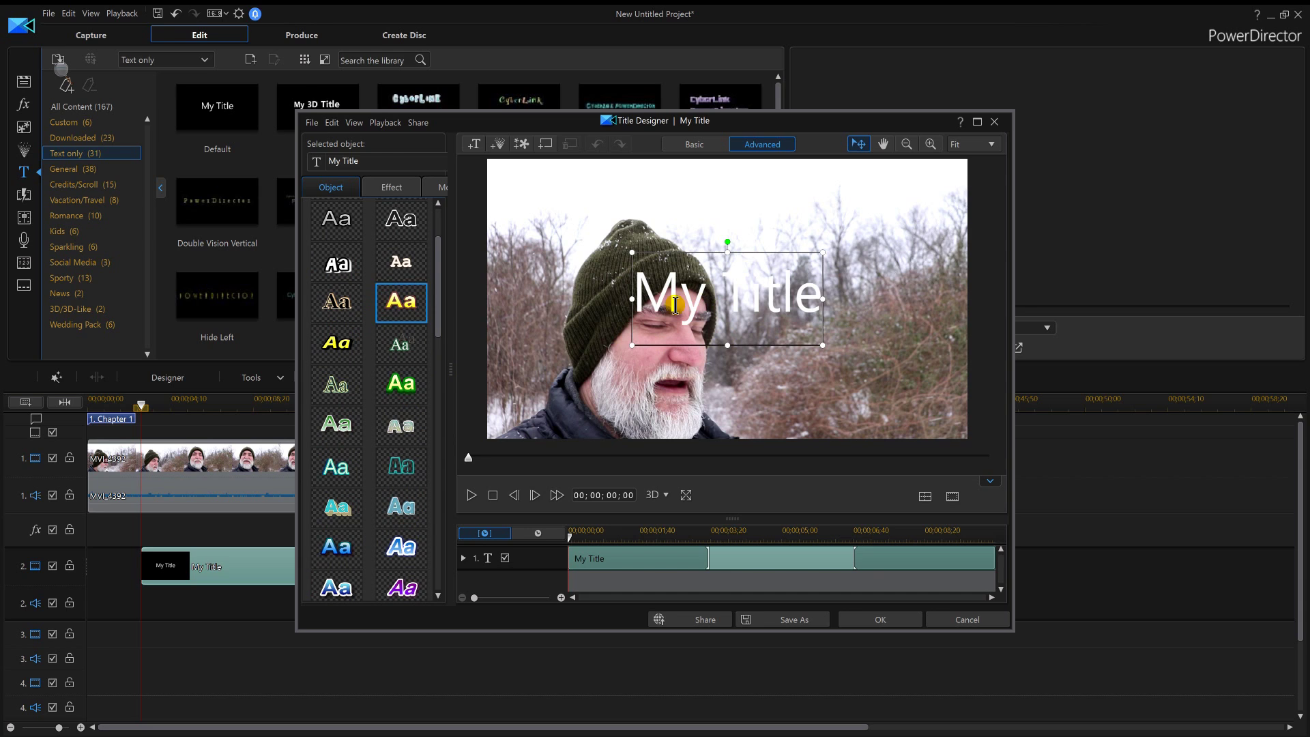
click(400, 304)
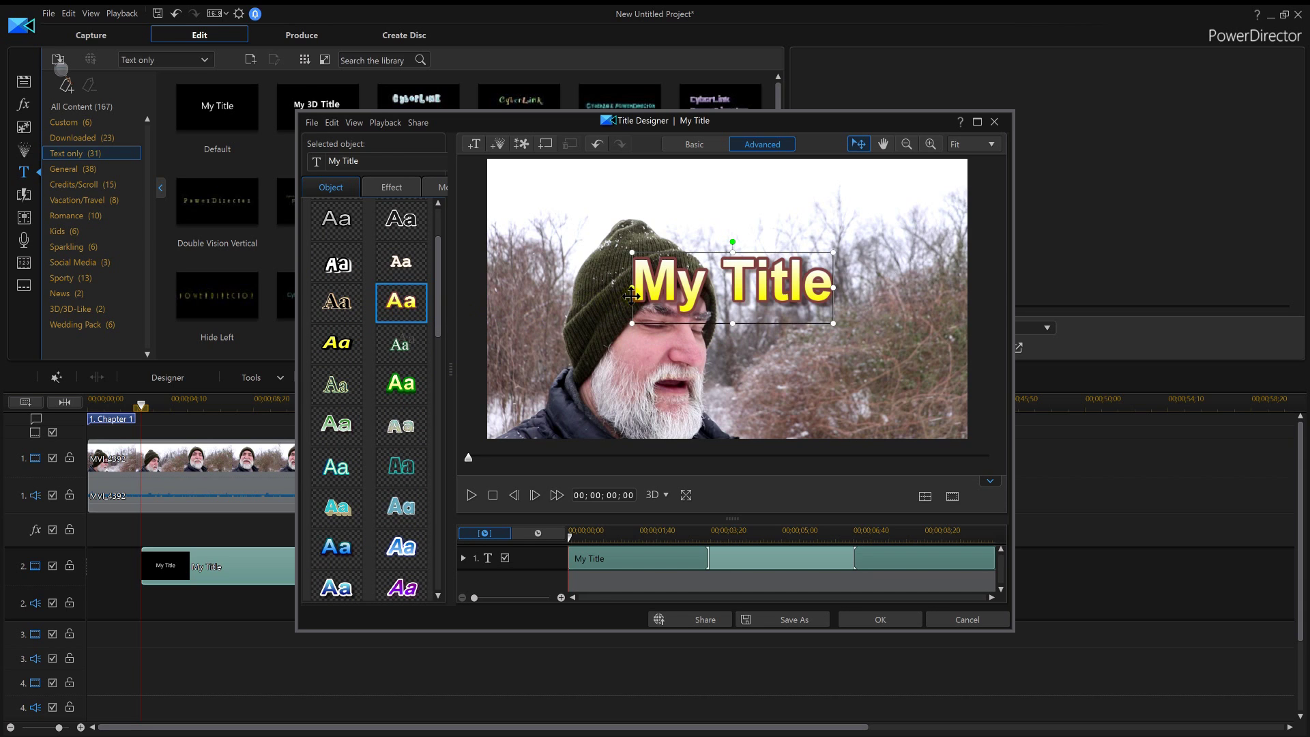
double_click(653, 291)
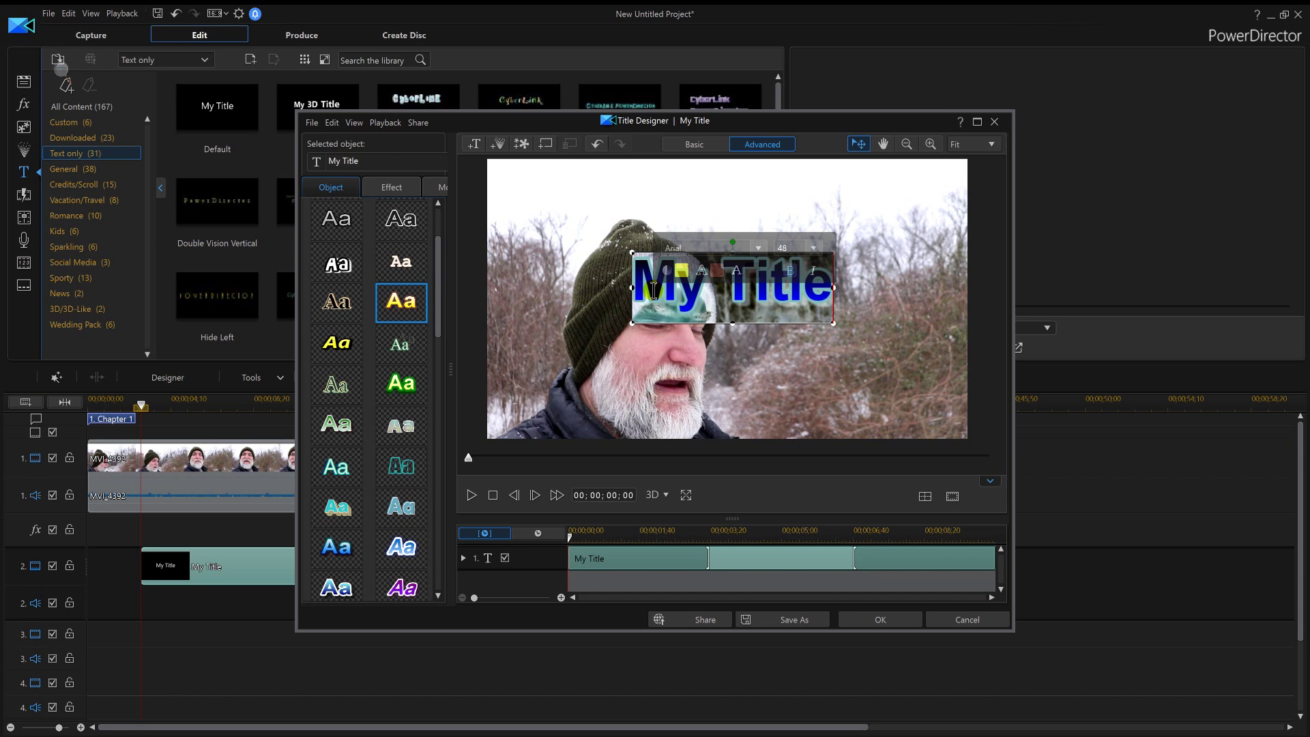
text(Show)
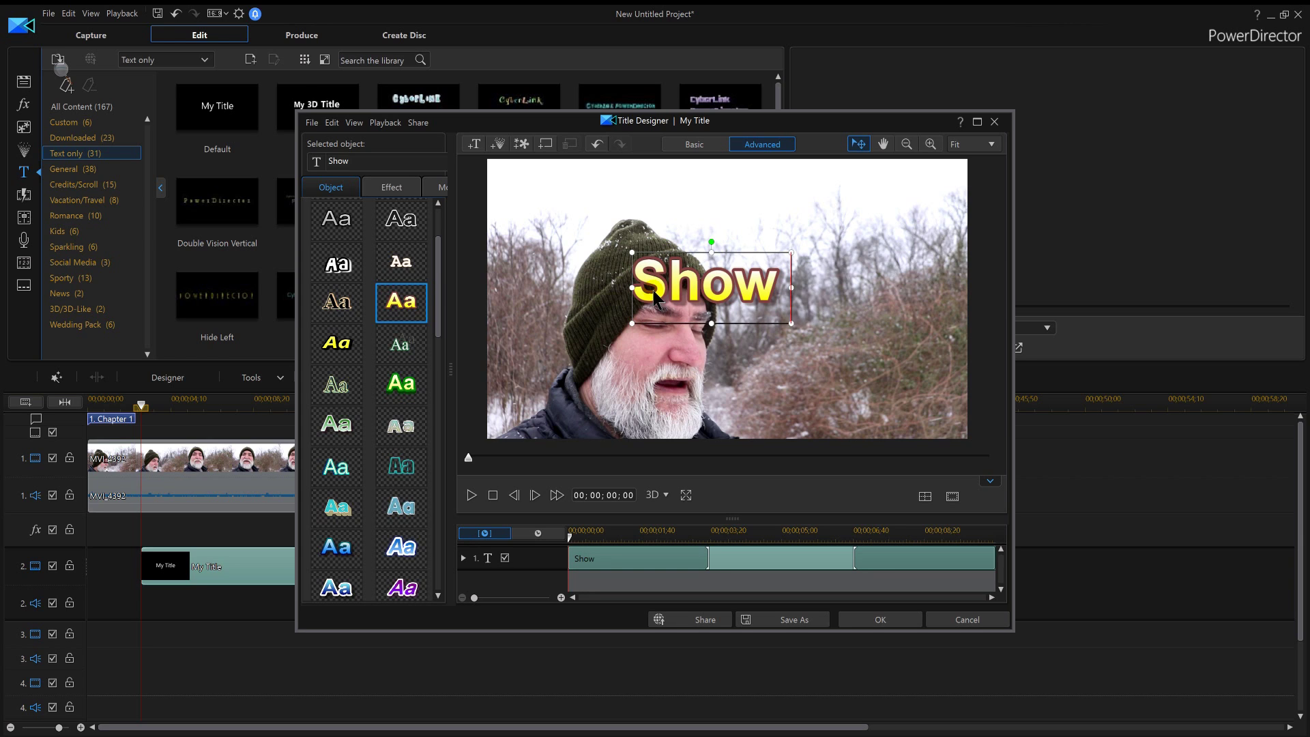
text( Me)
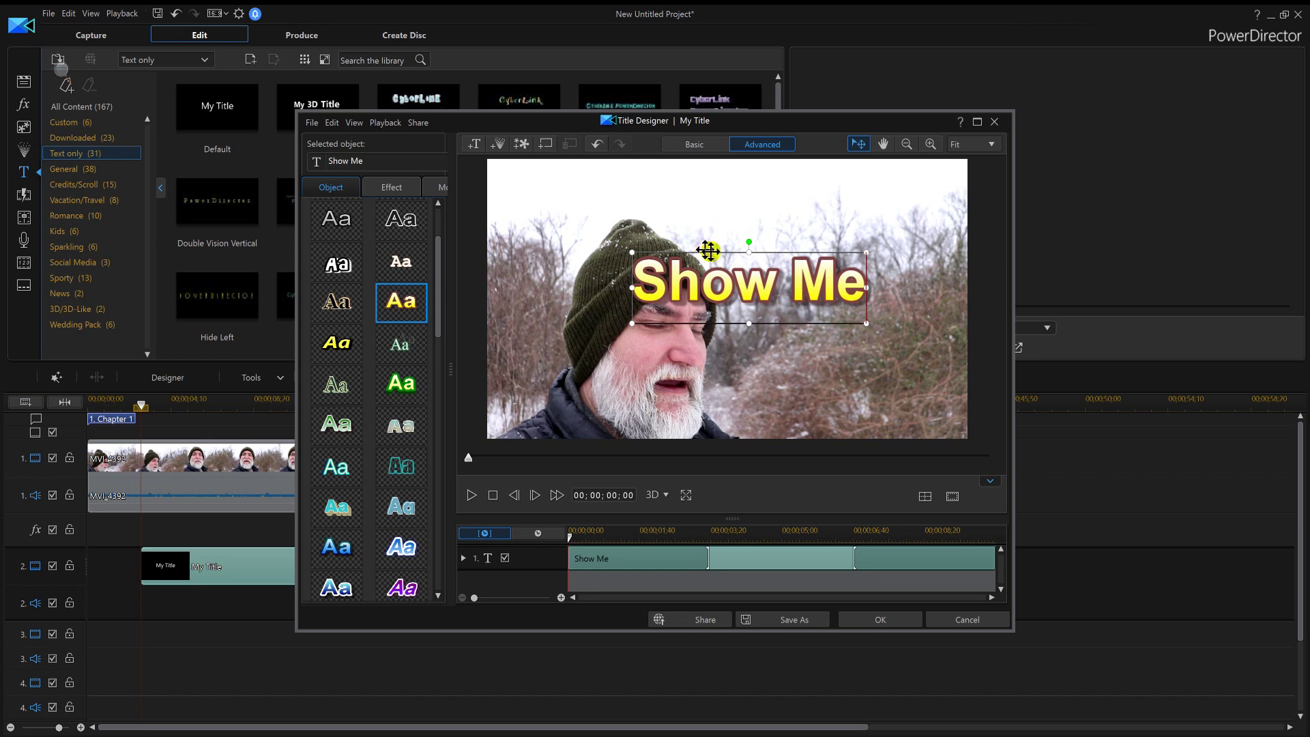
drag(751, 252, 817, 175)
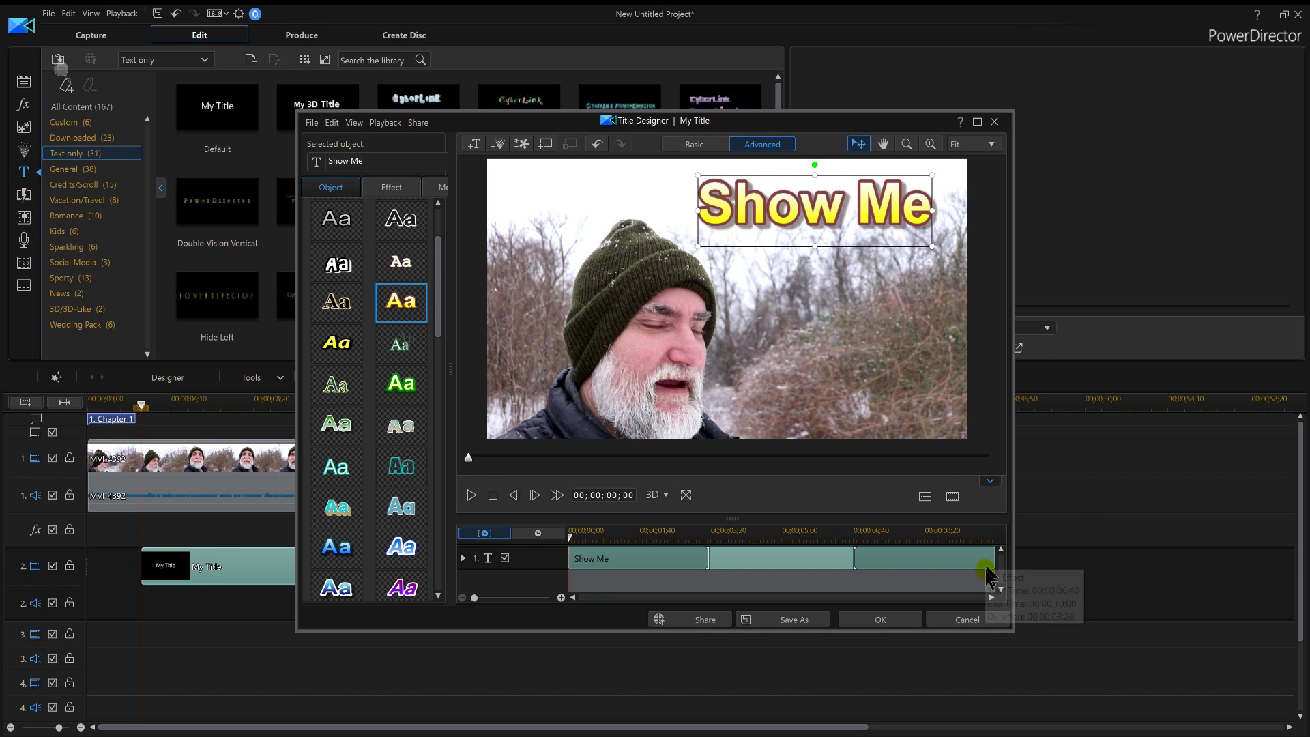
click(894, 622)
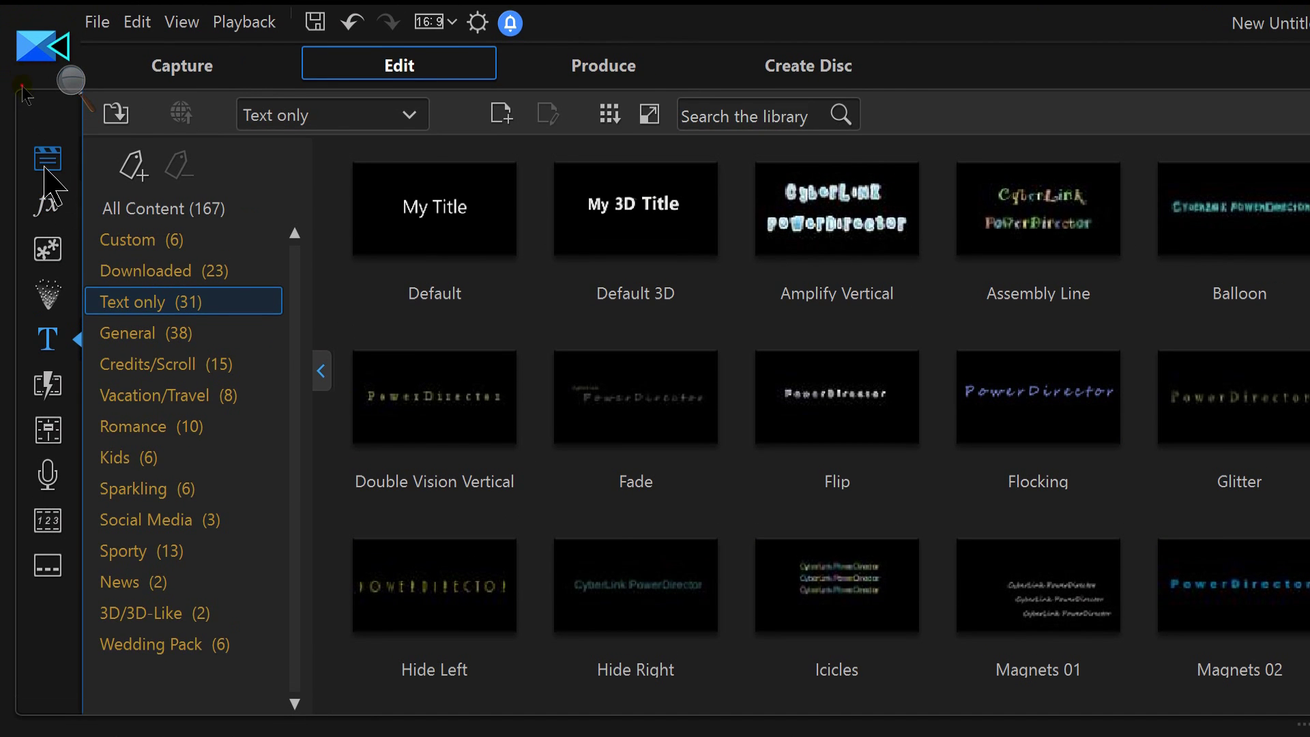
Step: From the Media Room's Color Boards, drag the 255,255,76 yellow swatch onto video track 3
click(46, 163)
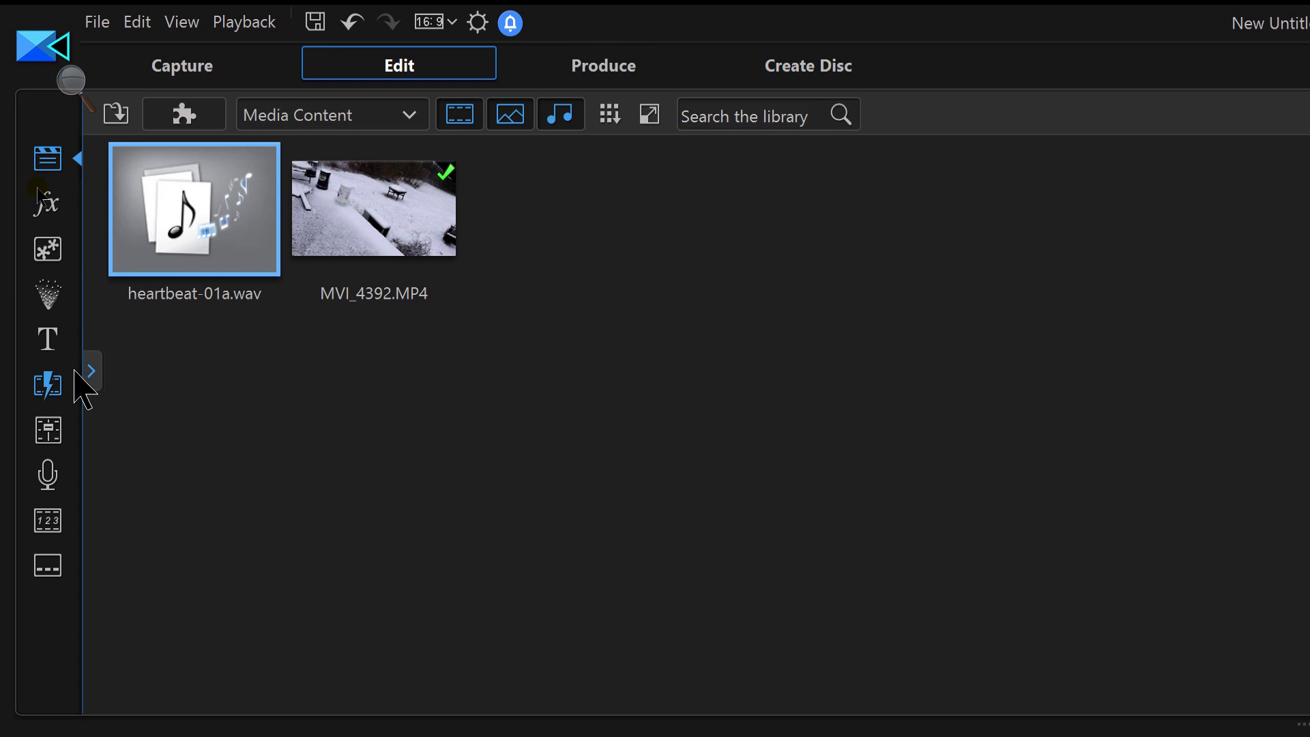
click(95, 374)
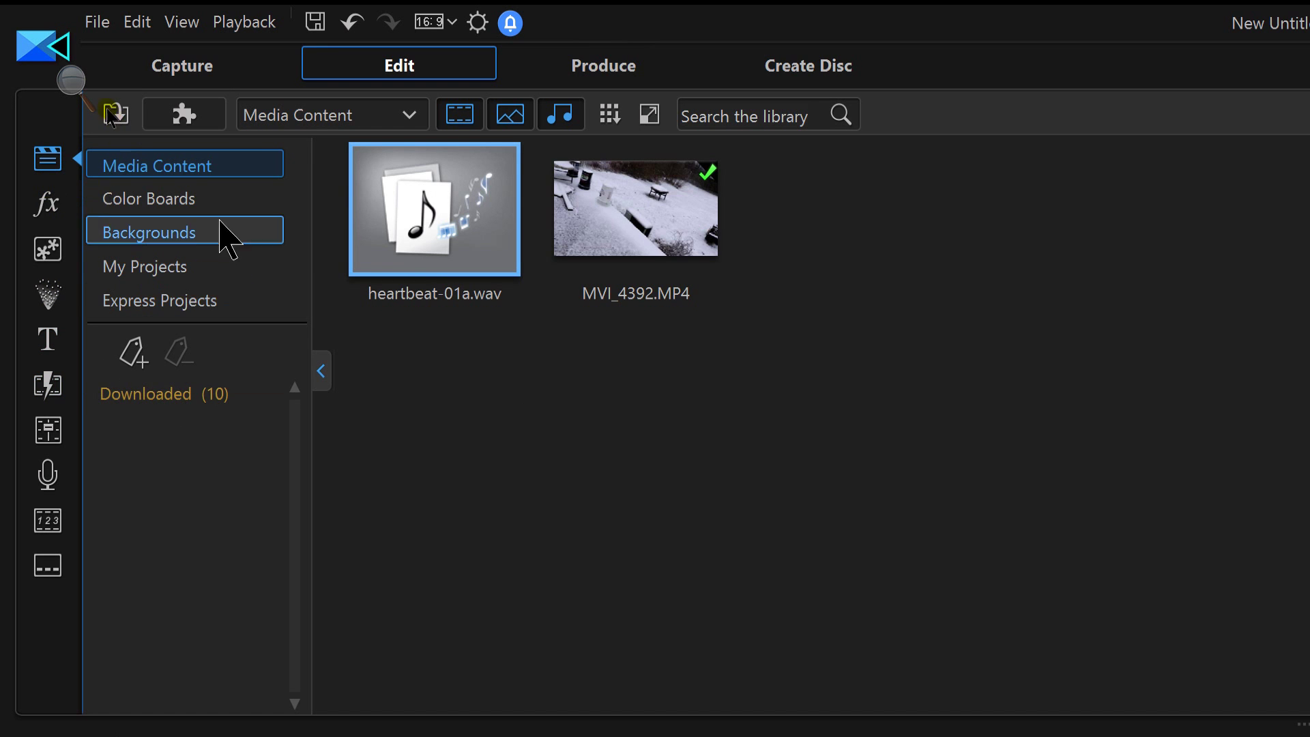
click(184, 208)
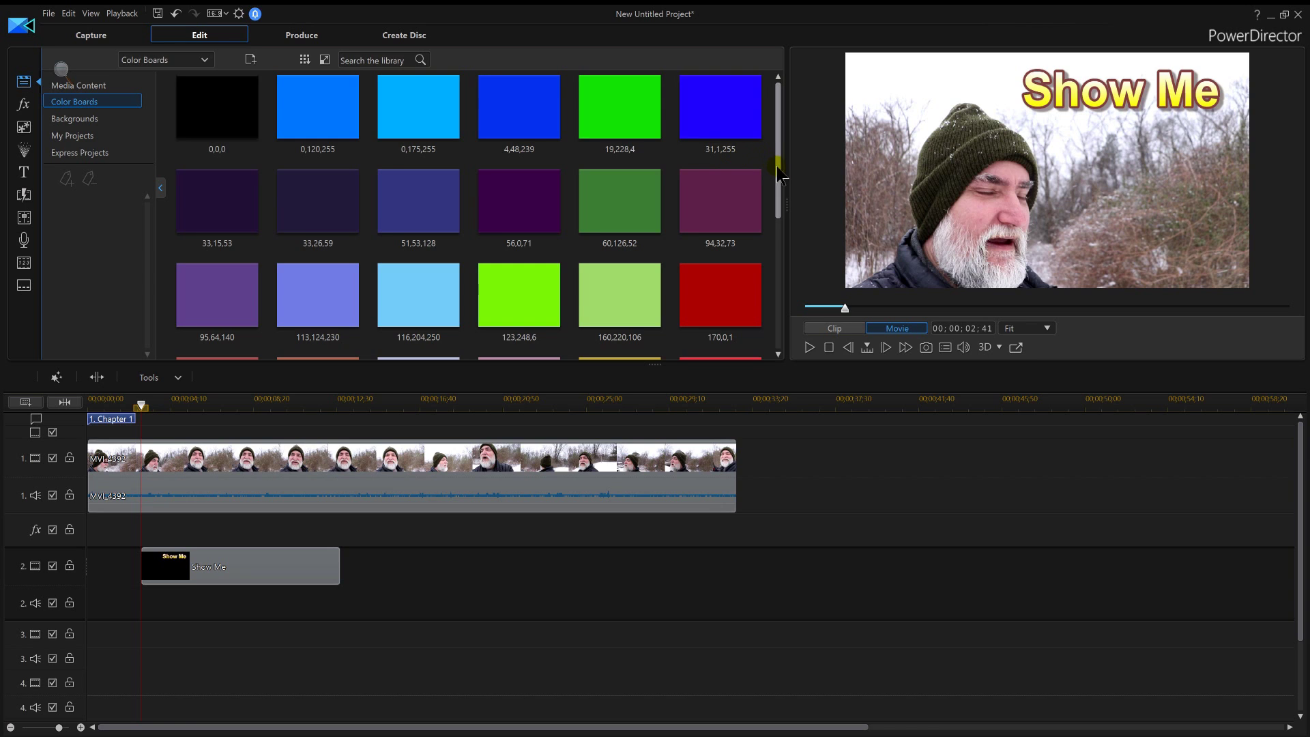
drag(777, 166, 787, 290)
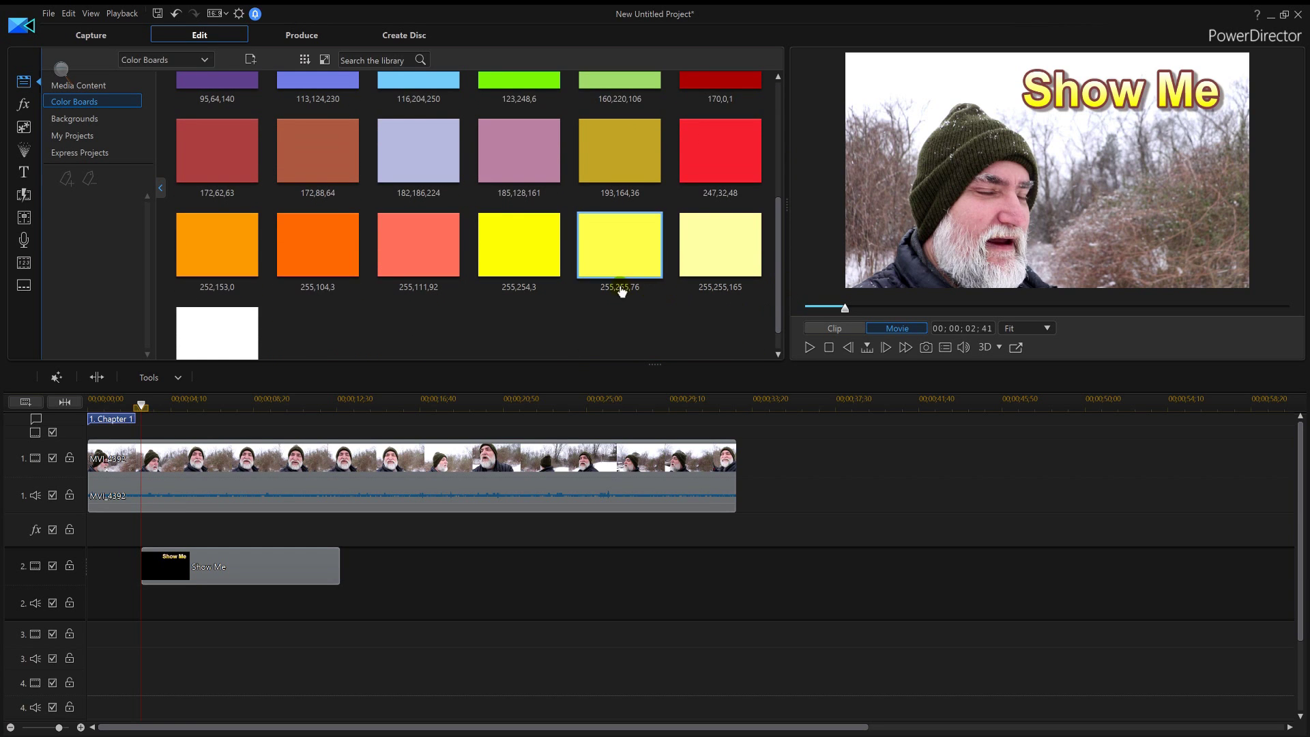
drag(599, 230, 144, 636)
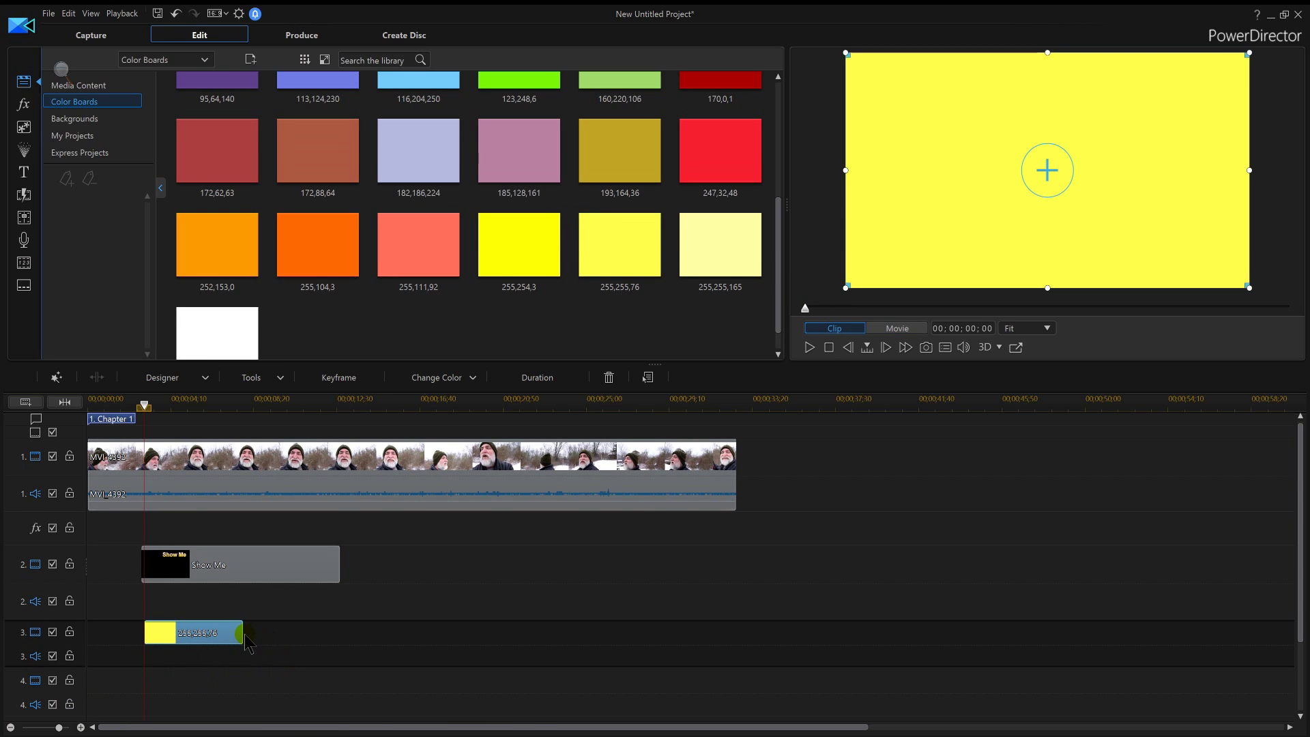
Step: Extend the yellow board to end with the title and shrink it into the top-right corner
drag(243, 633, 340, 628)
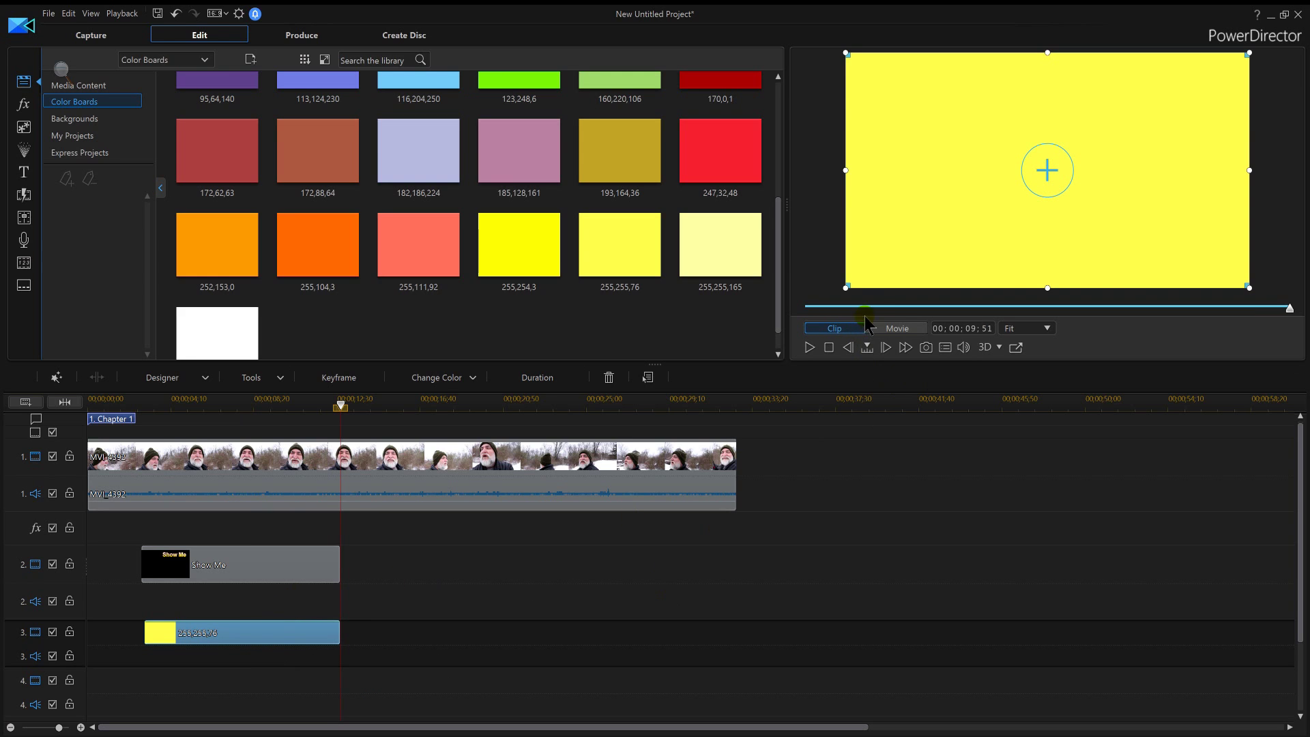
drag(844, 289, 1051, 167)
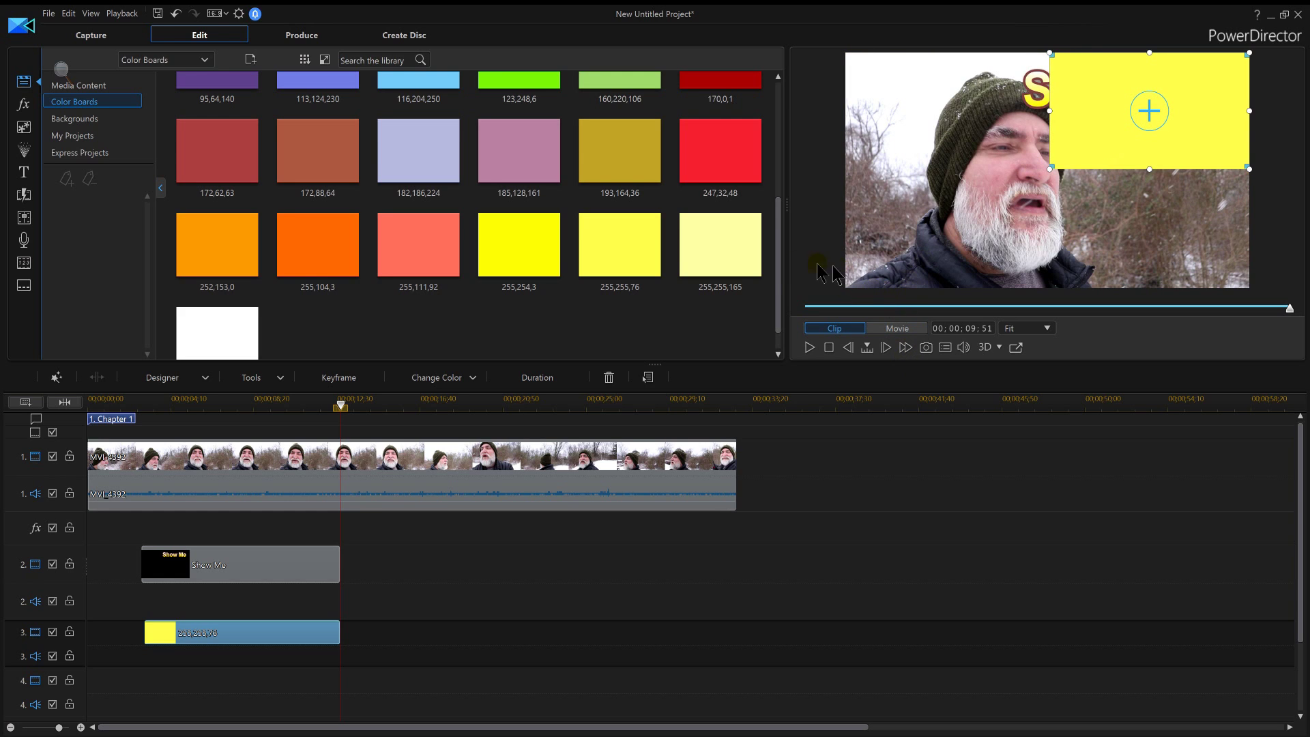
double_click(275, 640)
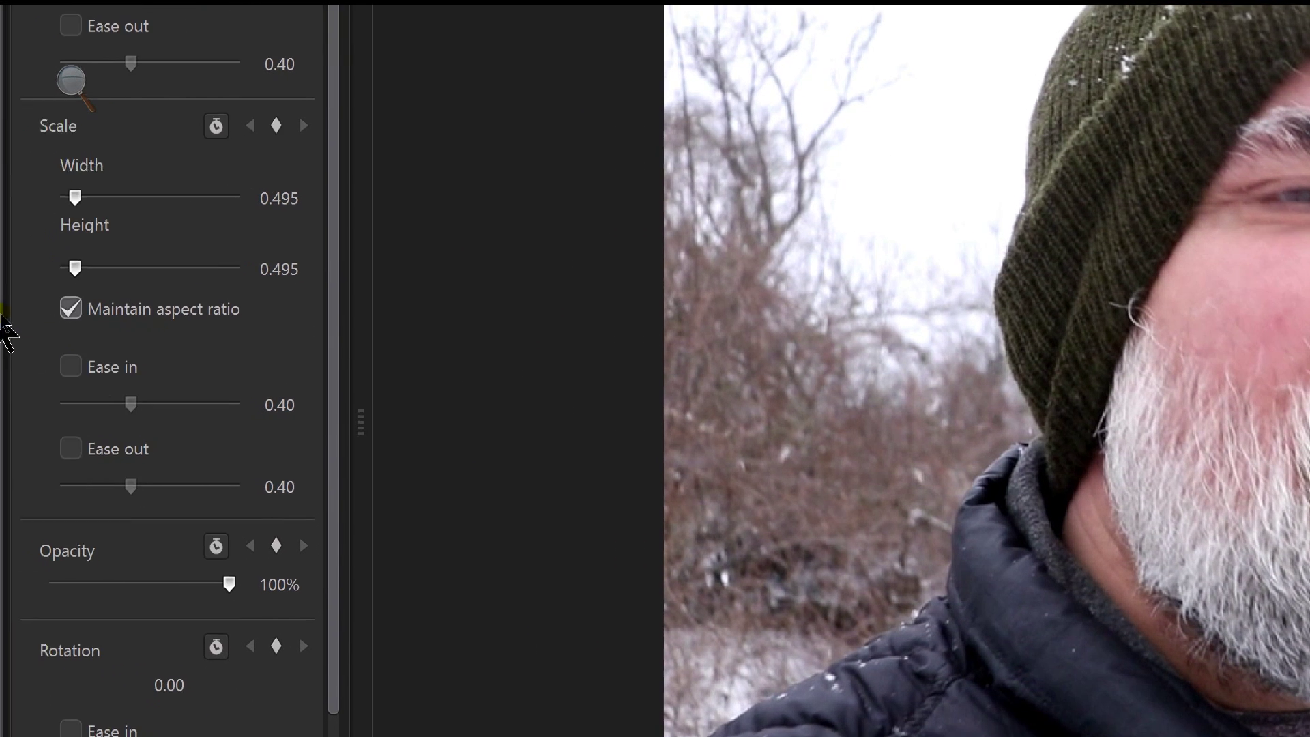
Step: Free the aspect ratio and reshape the yellow box to 0.516 × 0.241 at X 0.696, Y 0.148
click(76, 317)
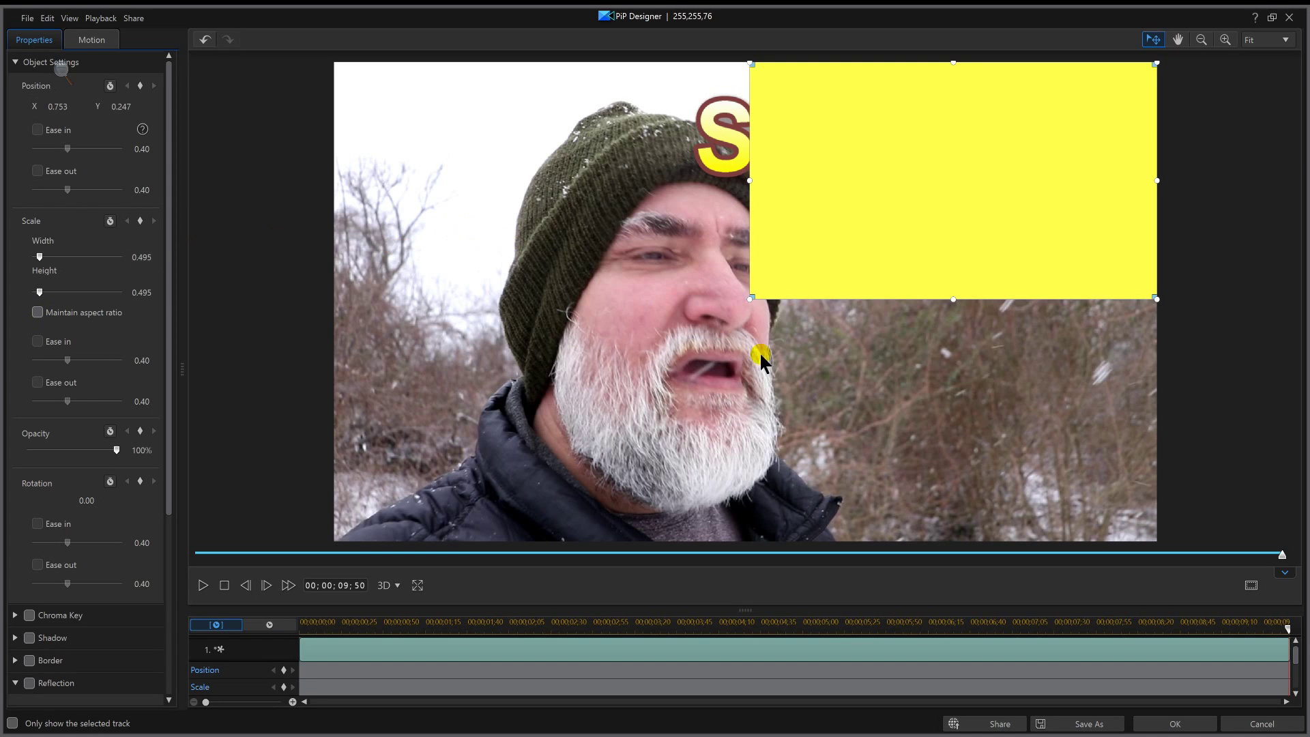
drag(747, 299, 835, 177)
drag(980, 110, 837, 123)
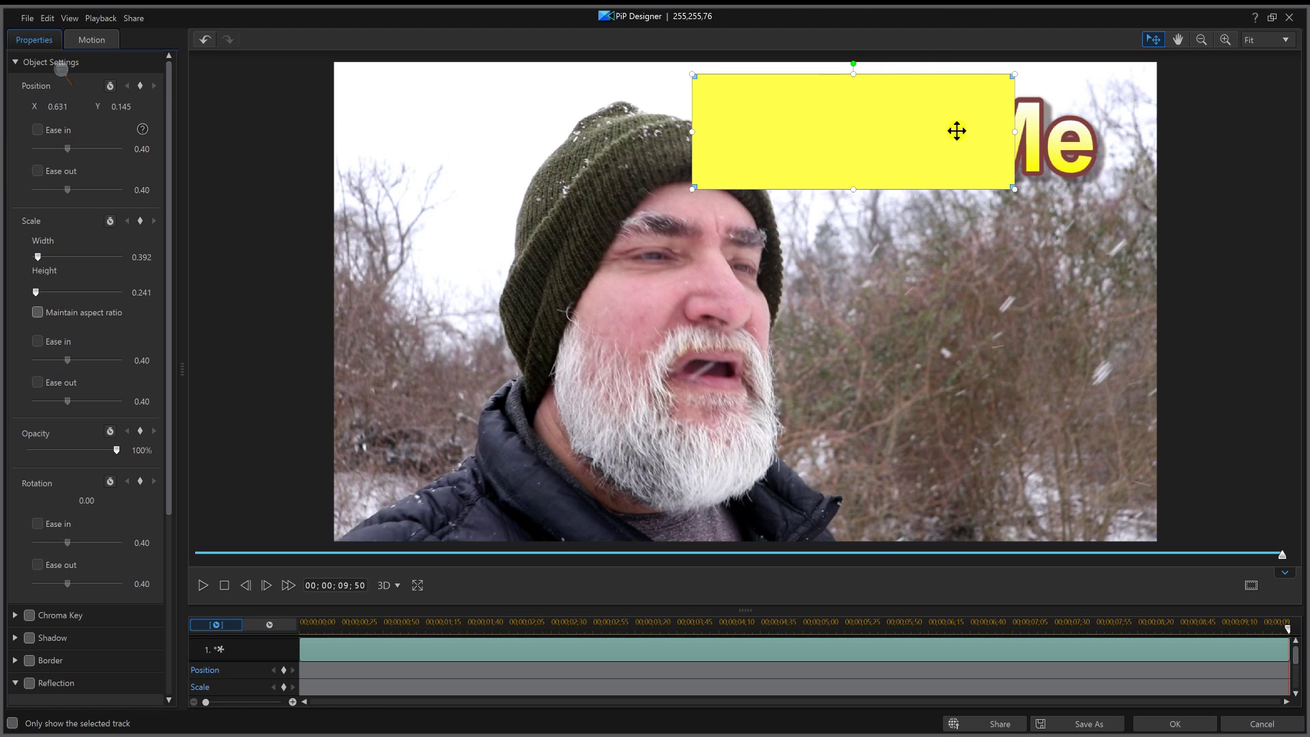
drag(1017, 132, 1118, 131)
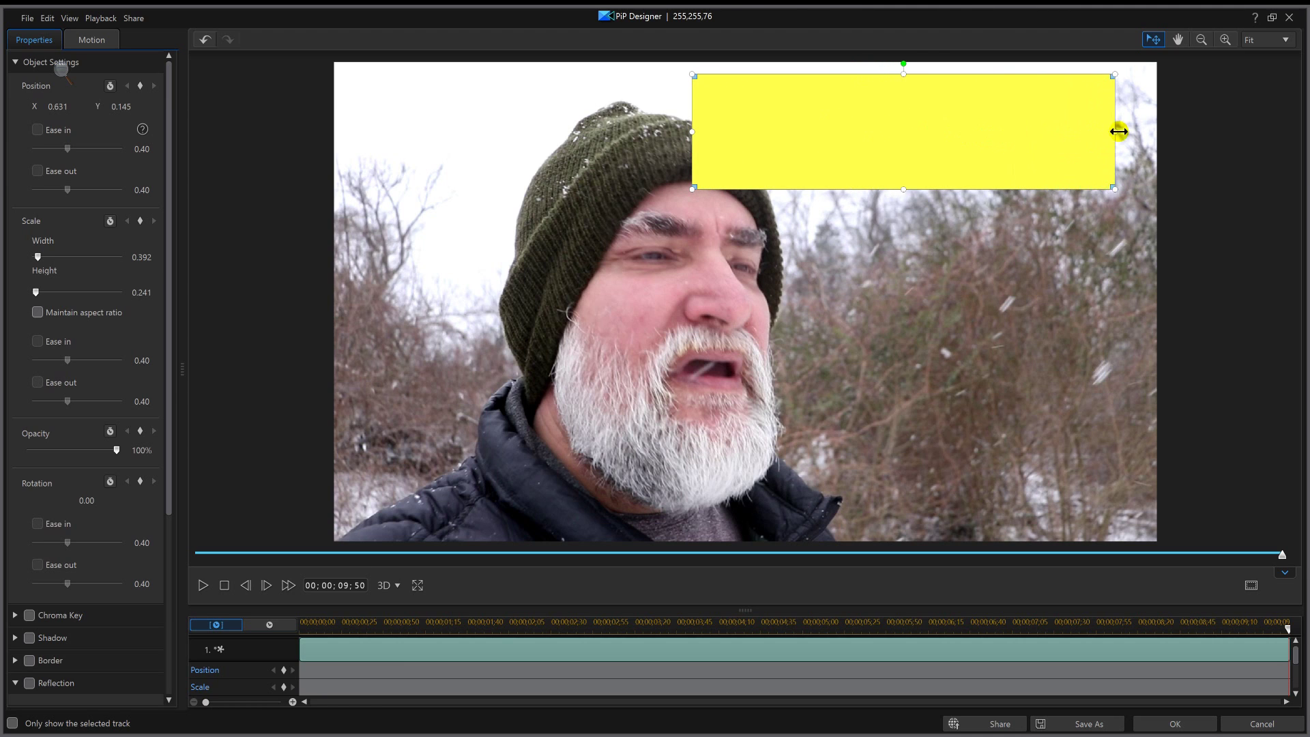
drag(885, 132, 887, 133)
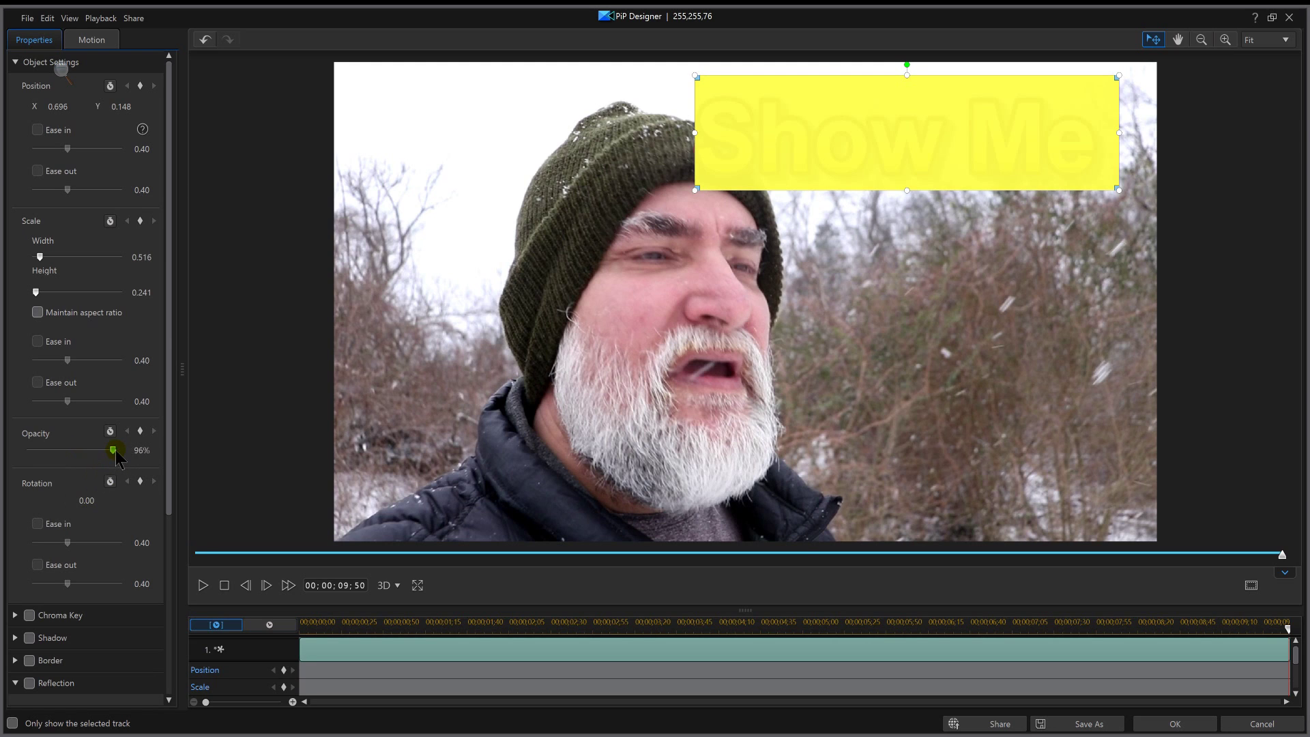
Step: Lower the yellow board's opacity to 50% and apply the PiP Designer settings
scroll(107, 456, down, 3)
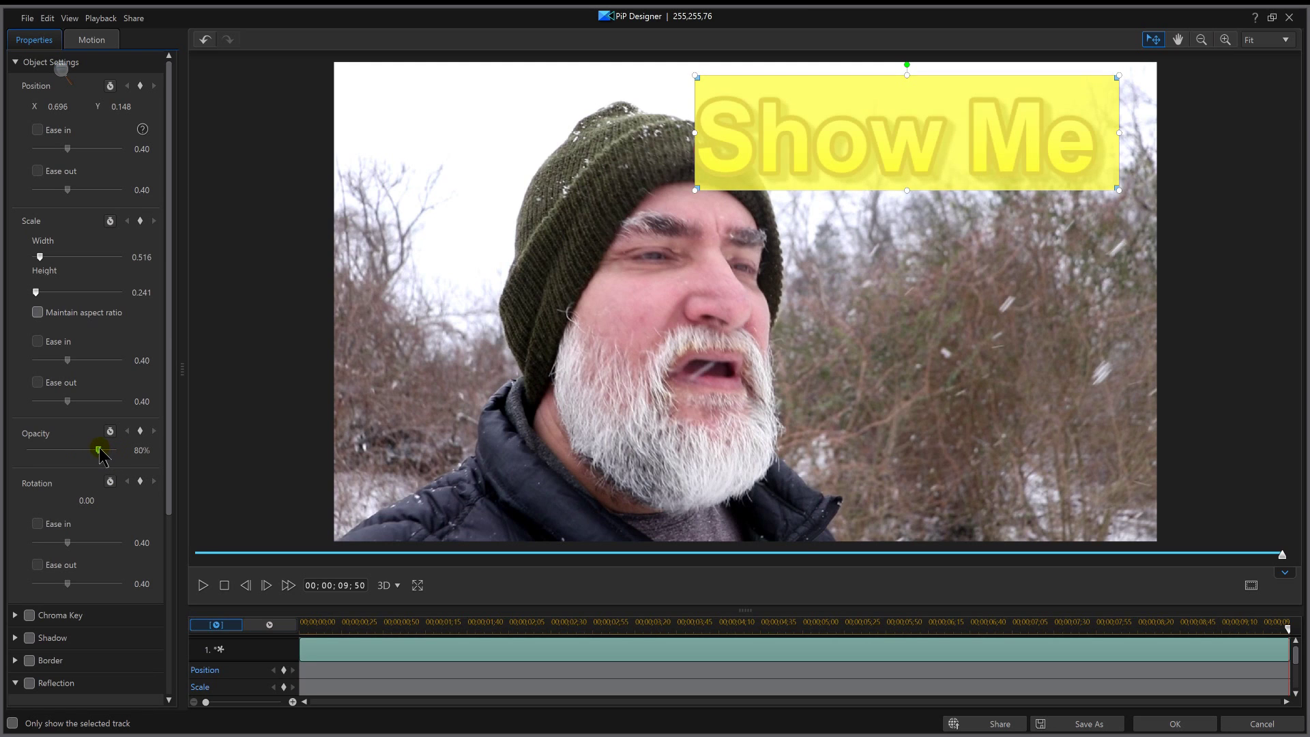
drag(91, 452, 77, 451)
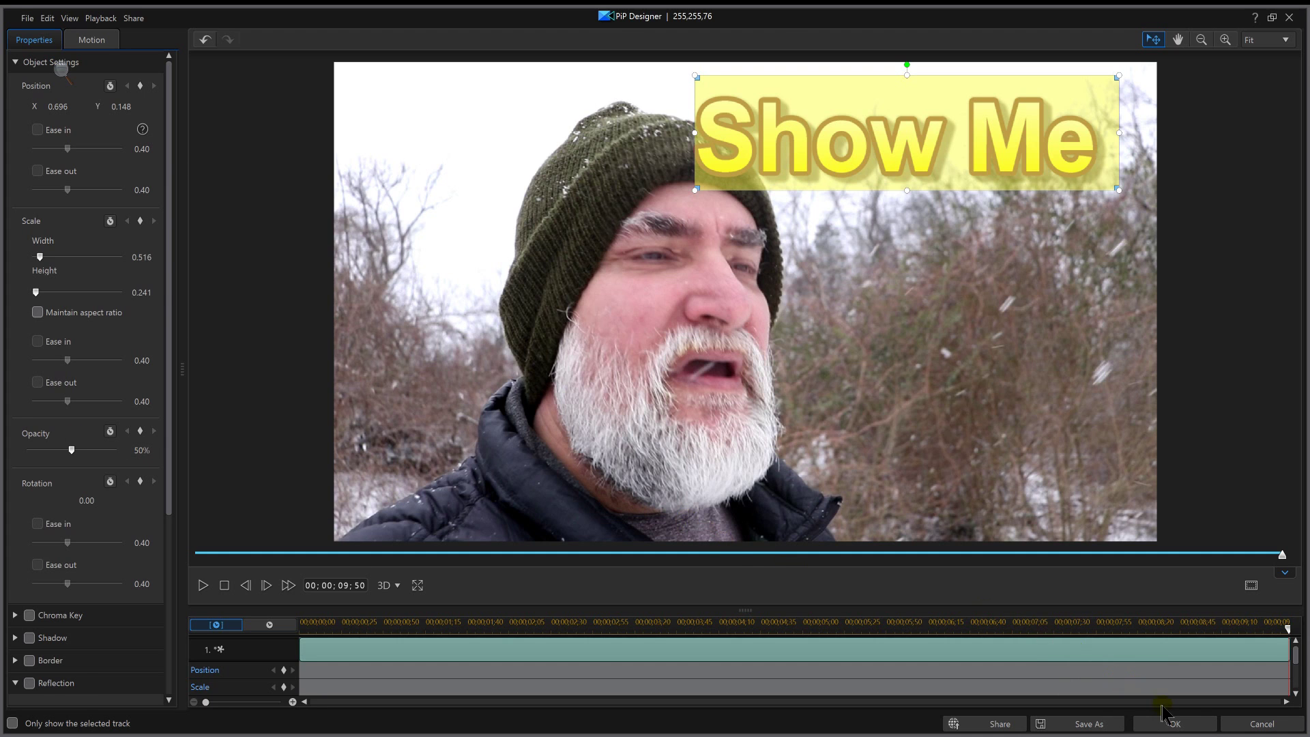
click(1175, 723)
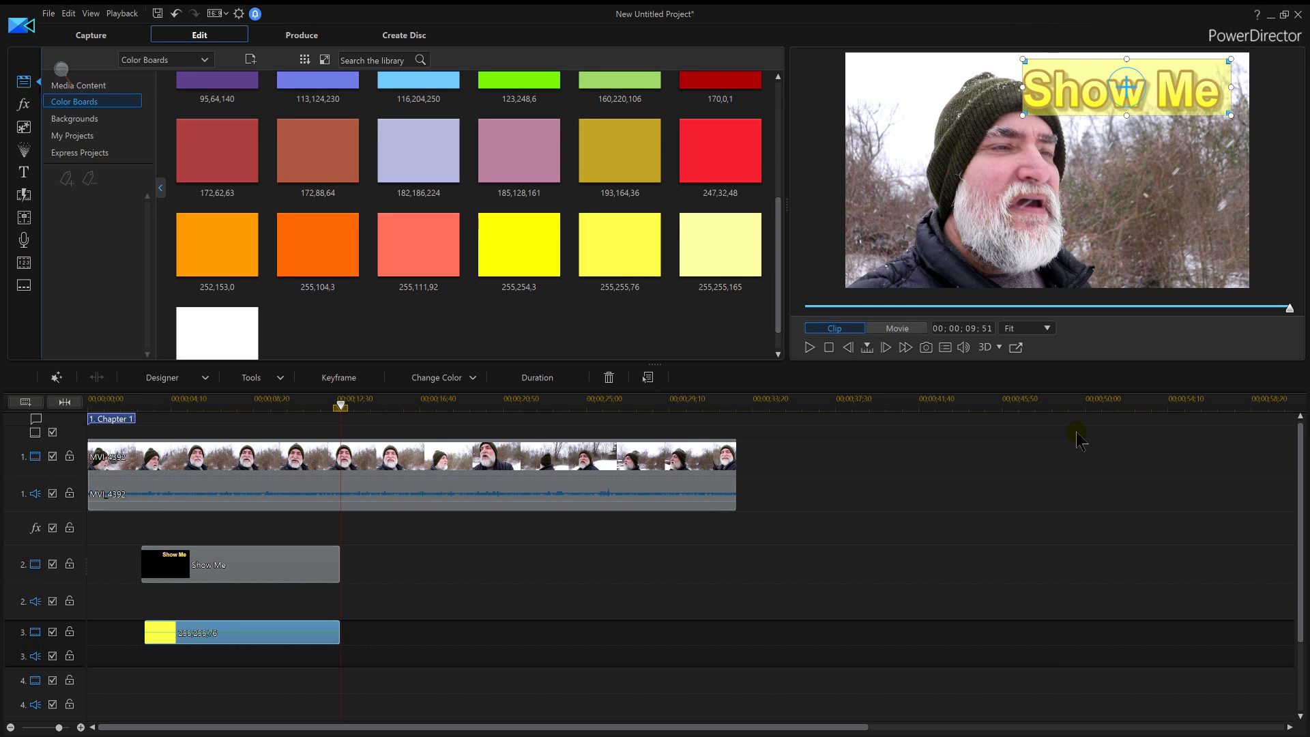
click(936, 465)
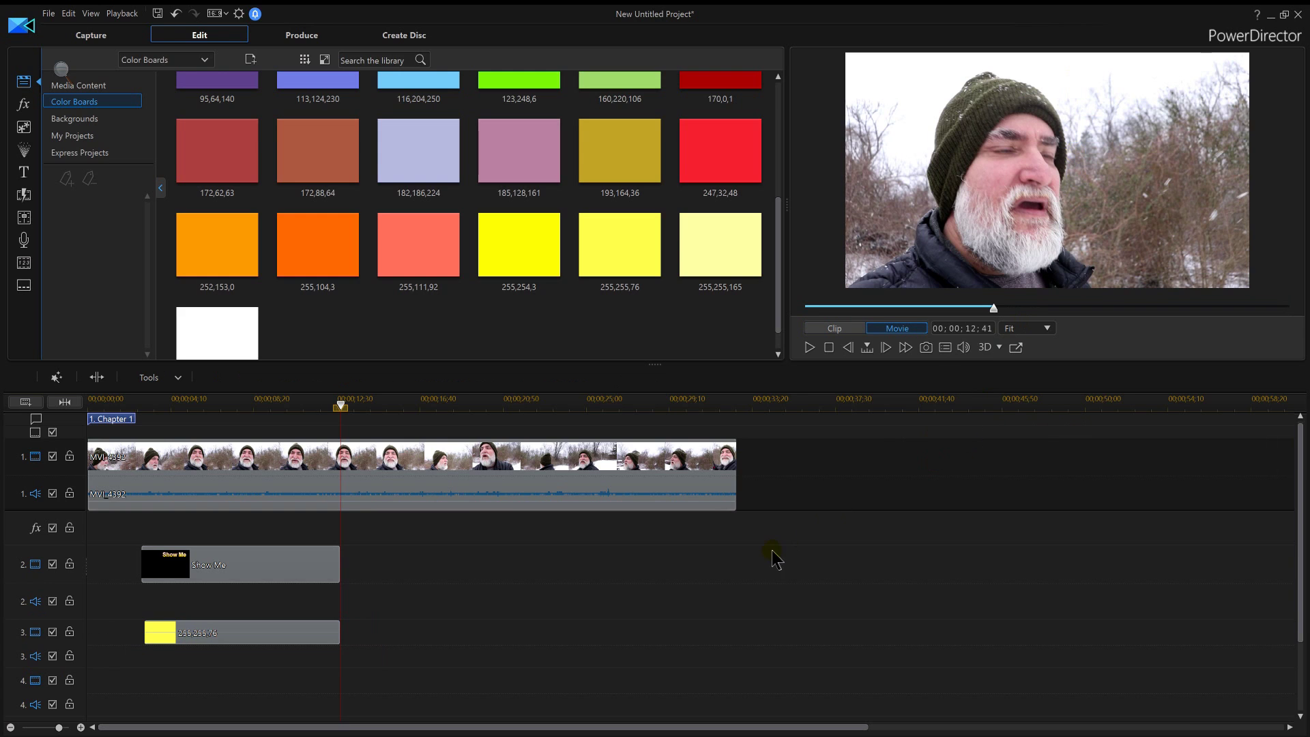
click(138, 403)
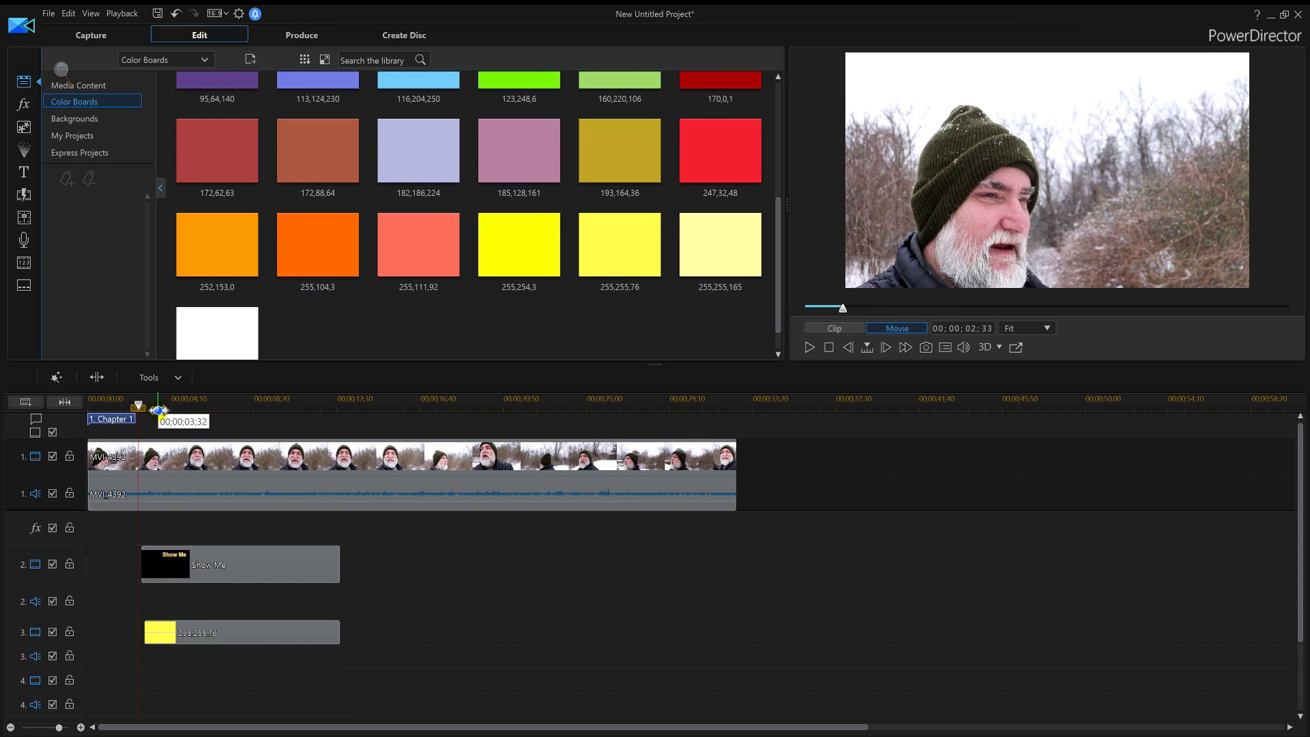
click(810, 348)
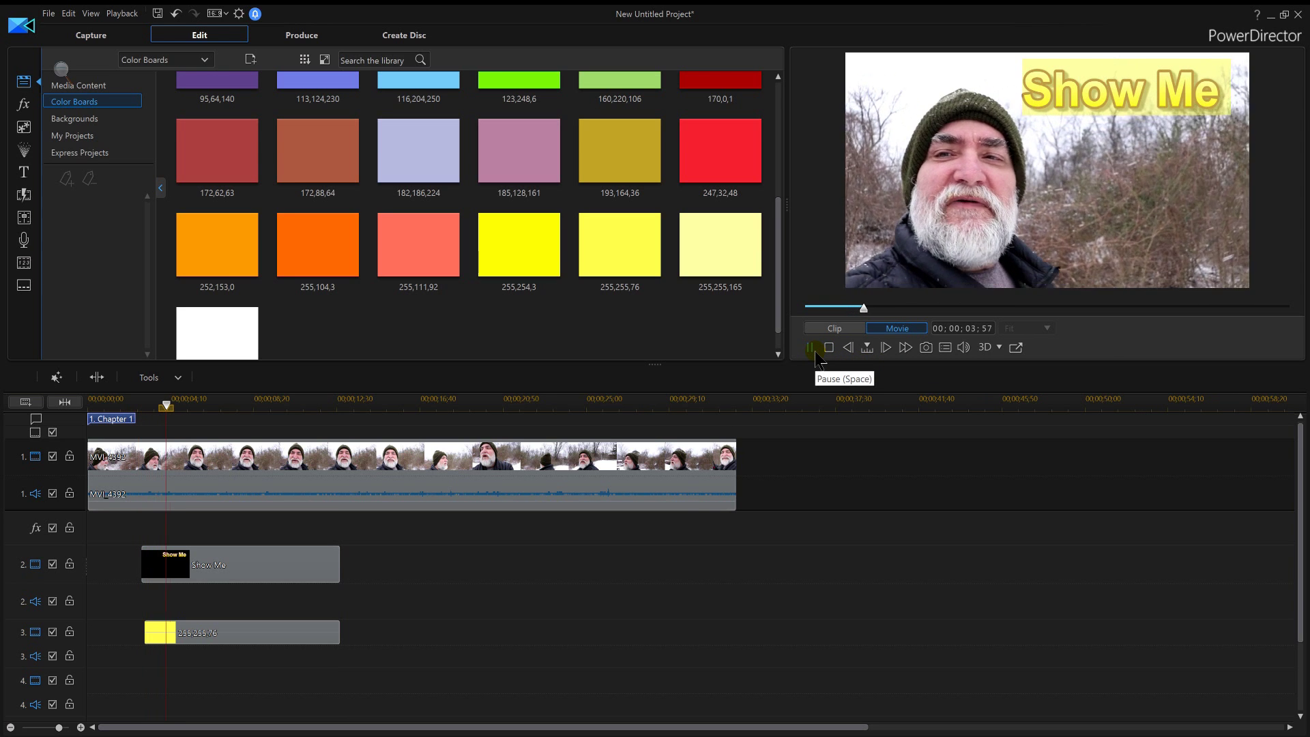
click(813, 349)
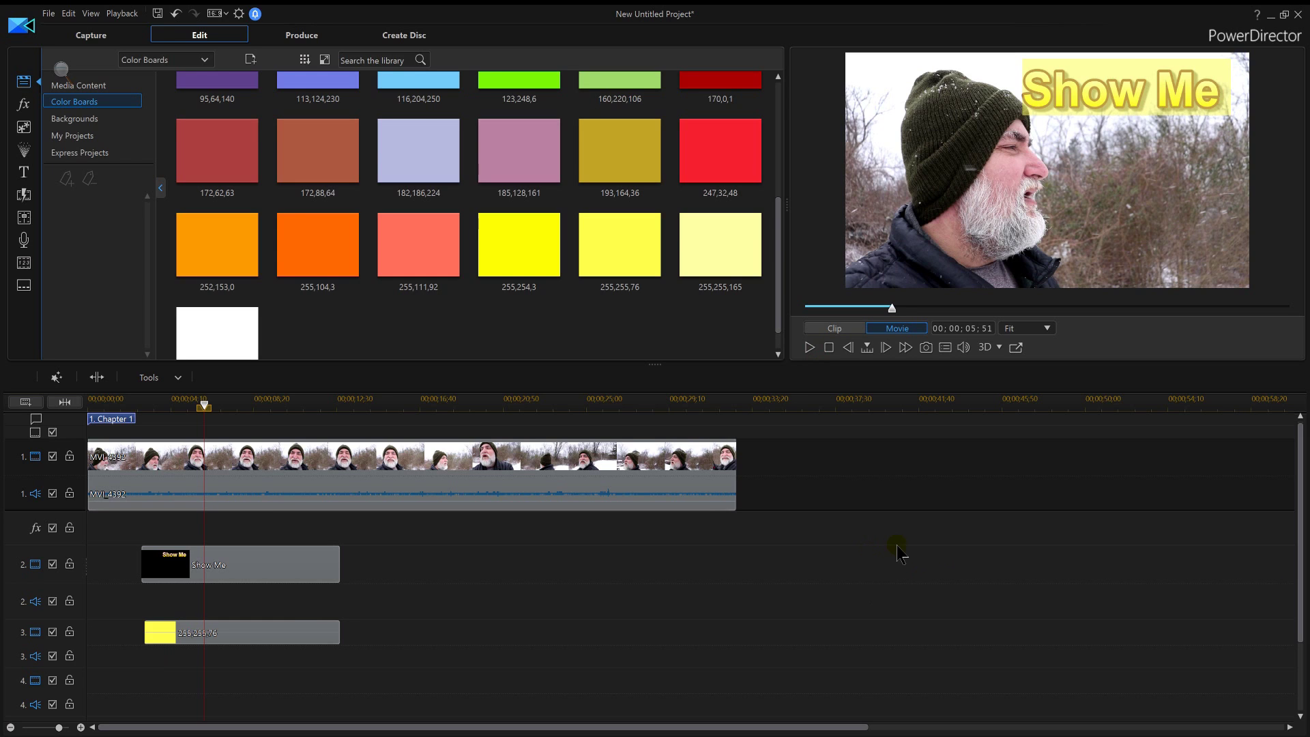
click(265, 635)
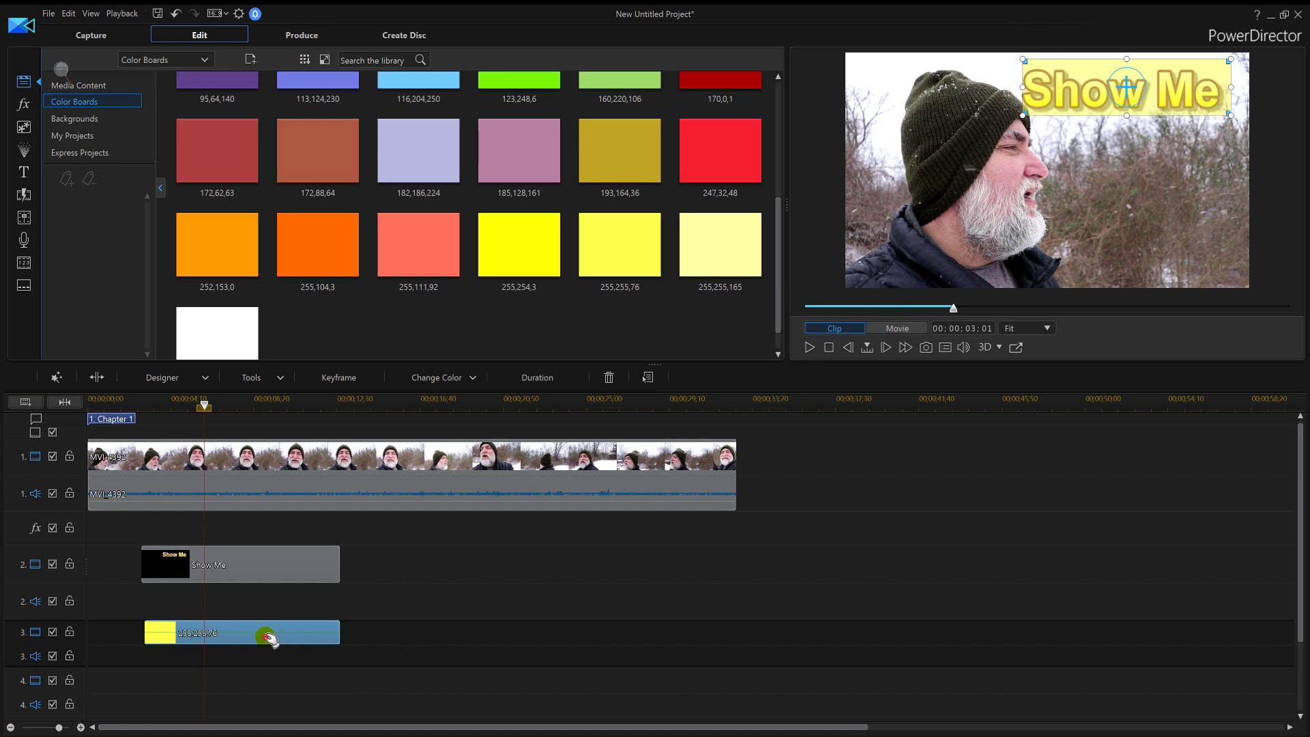
Step: Tick the Fades option in the yellow board's PiP Designer properties and apply it
double_click(265, 636)
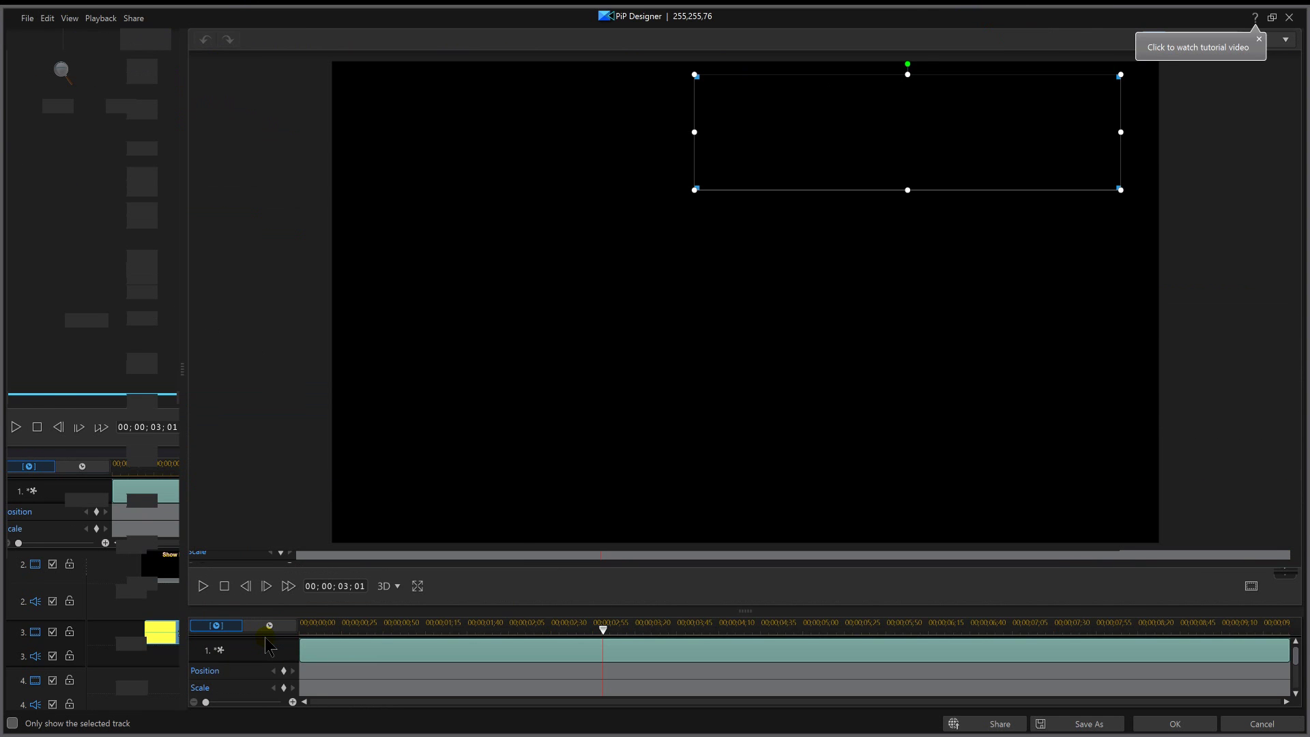
scroll(140, 410, down, 4)
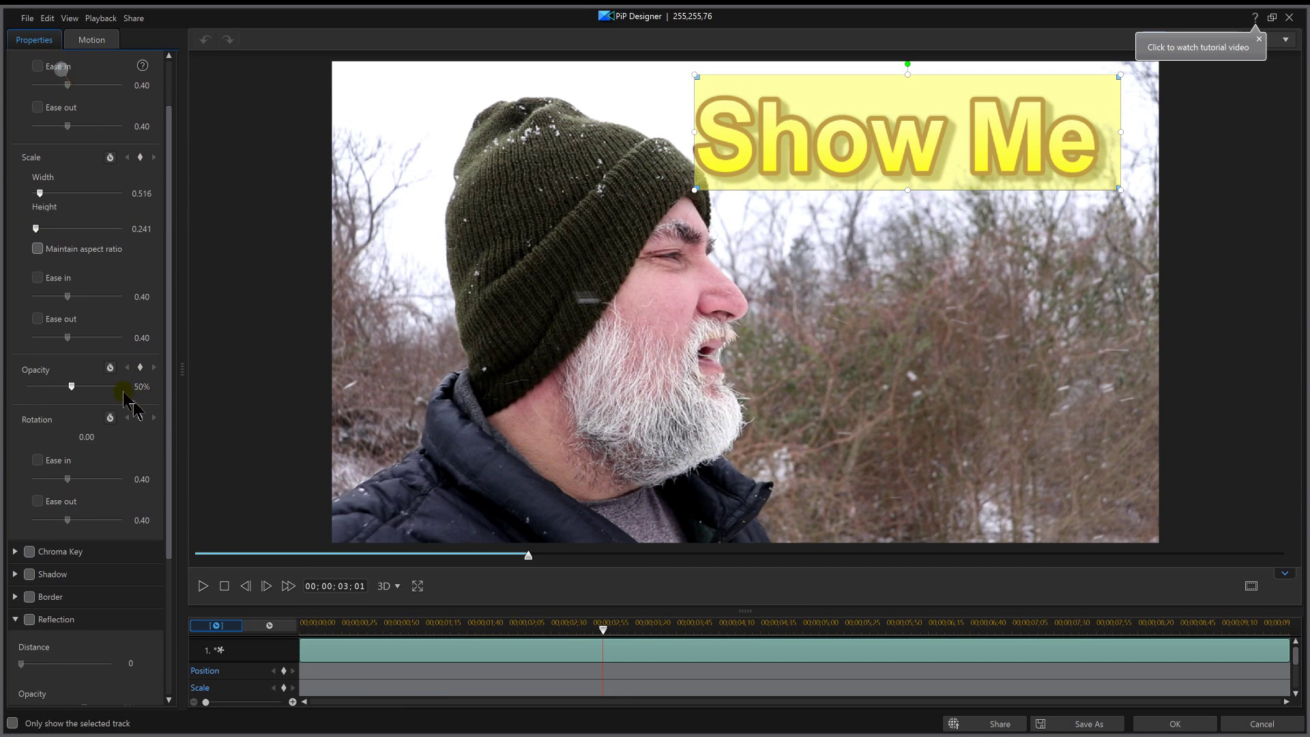
scroll(161, 471, down, 1)
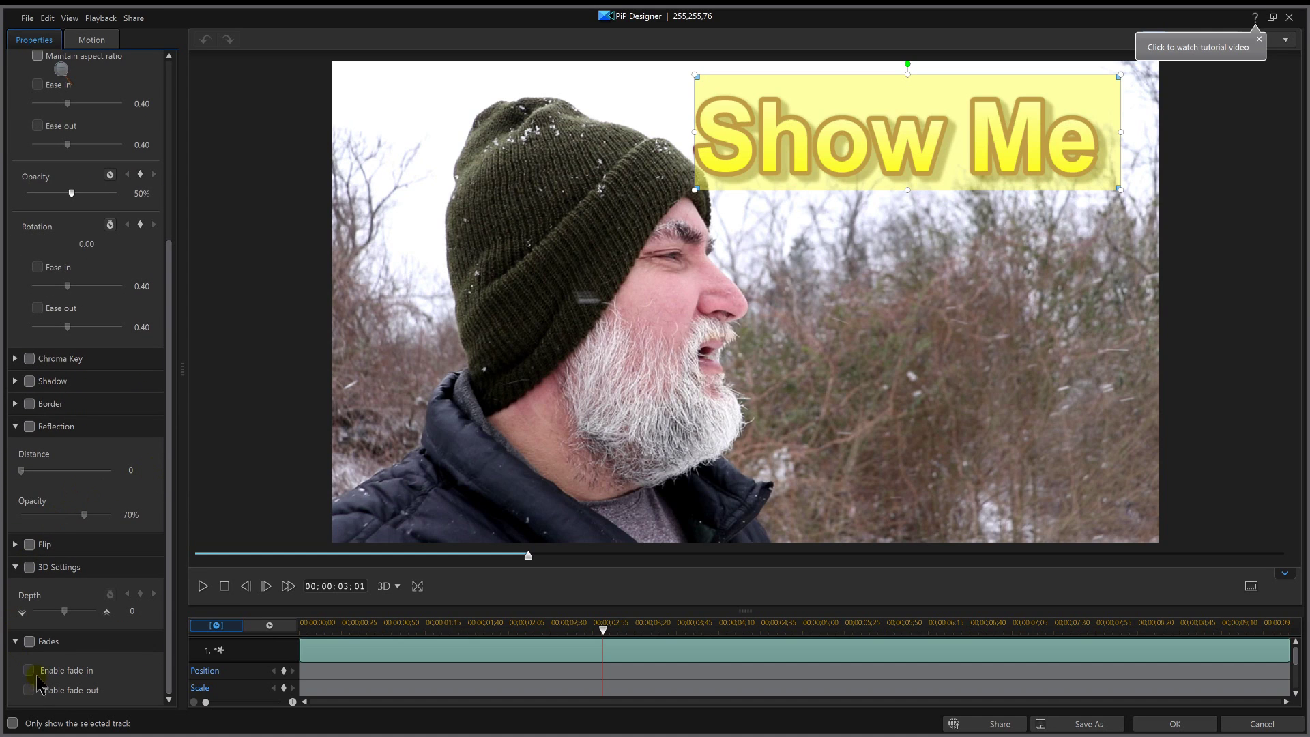
click(30, 642)
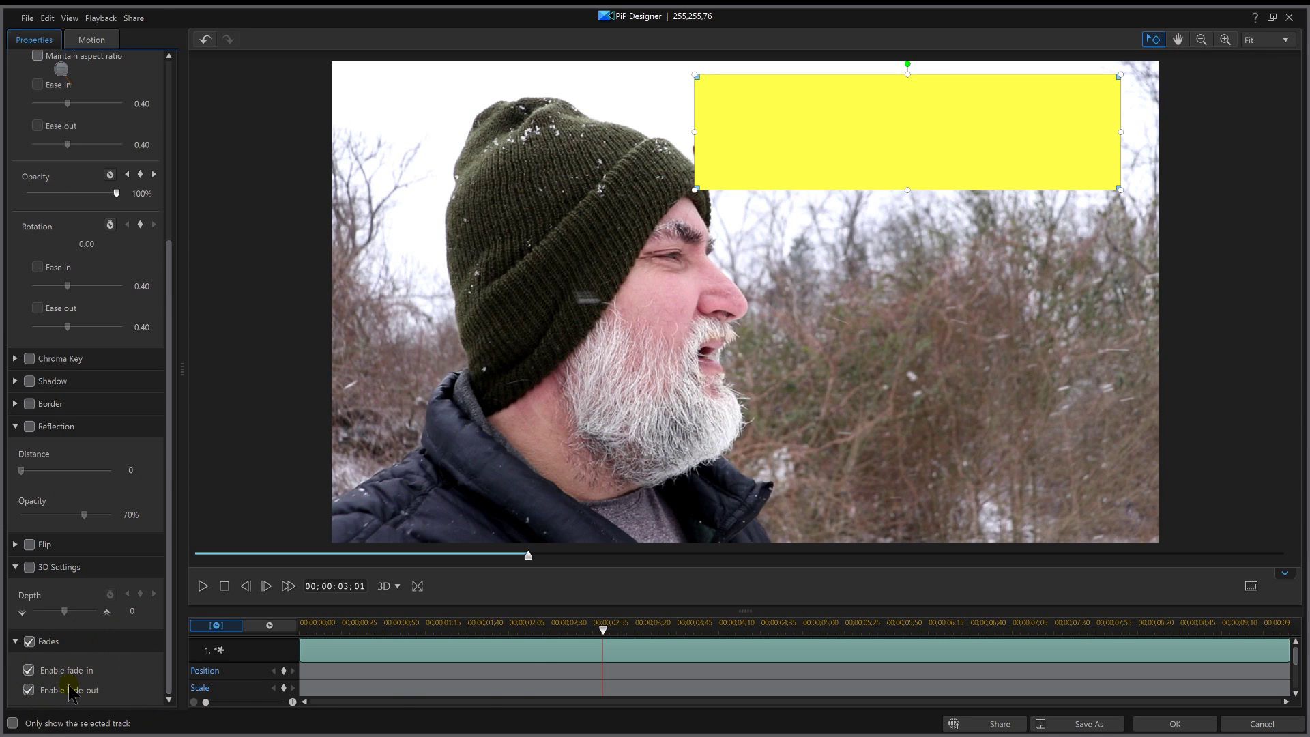
click(1173, 725)
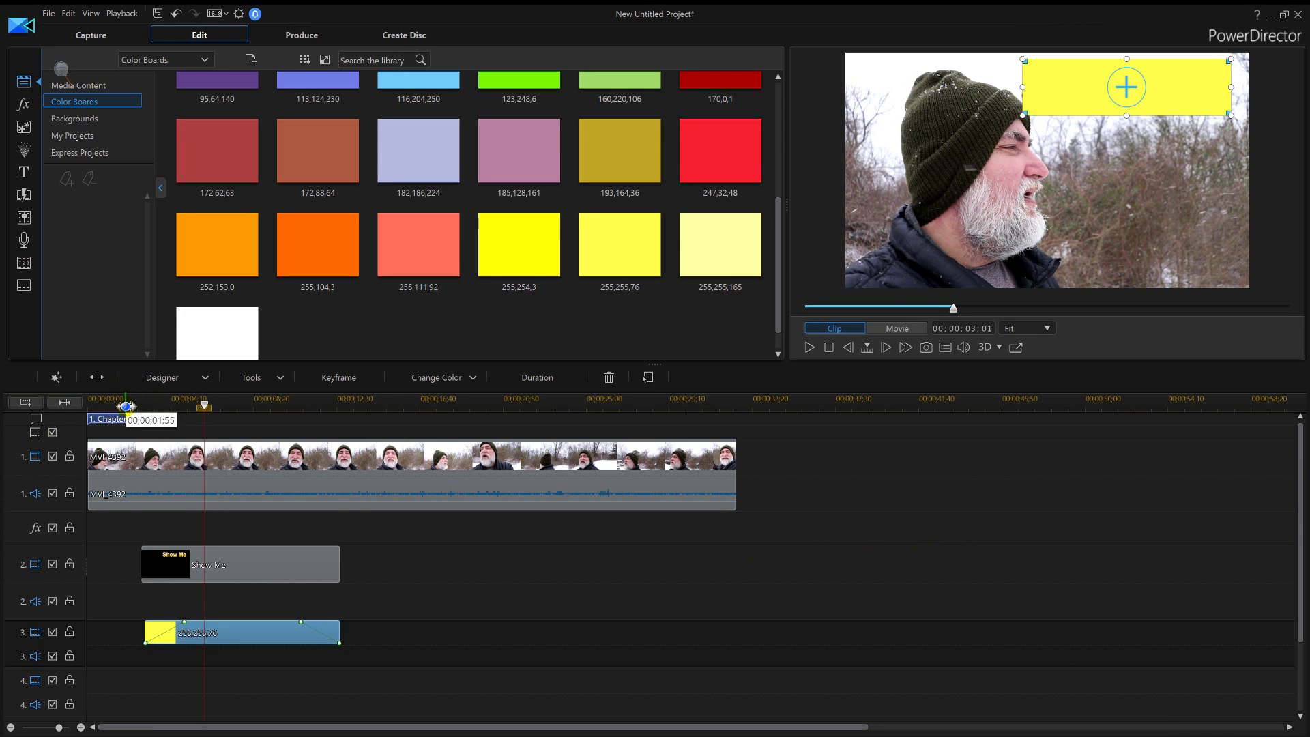
click(125, 401)
click(349, 504)
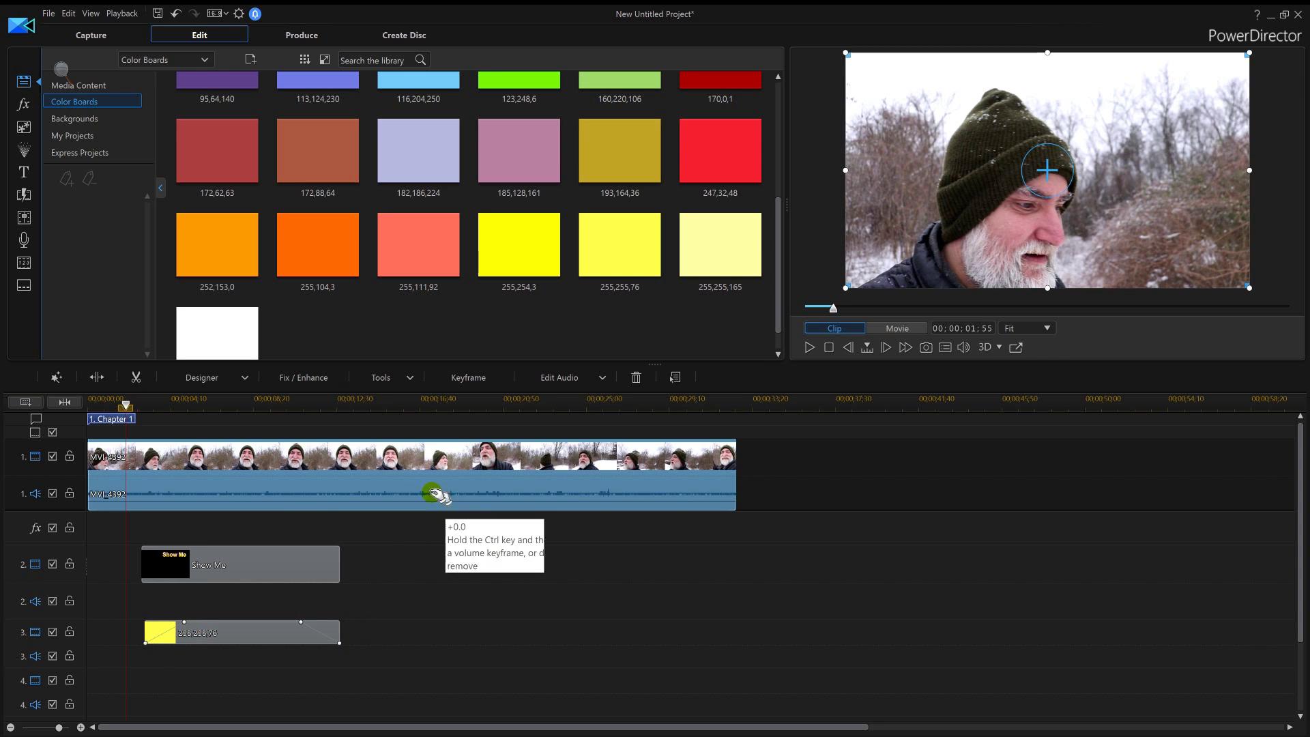
click(811, 348)
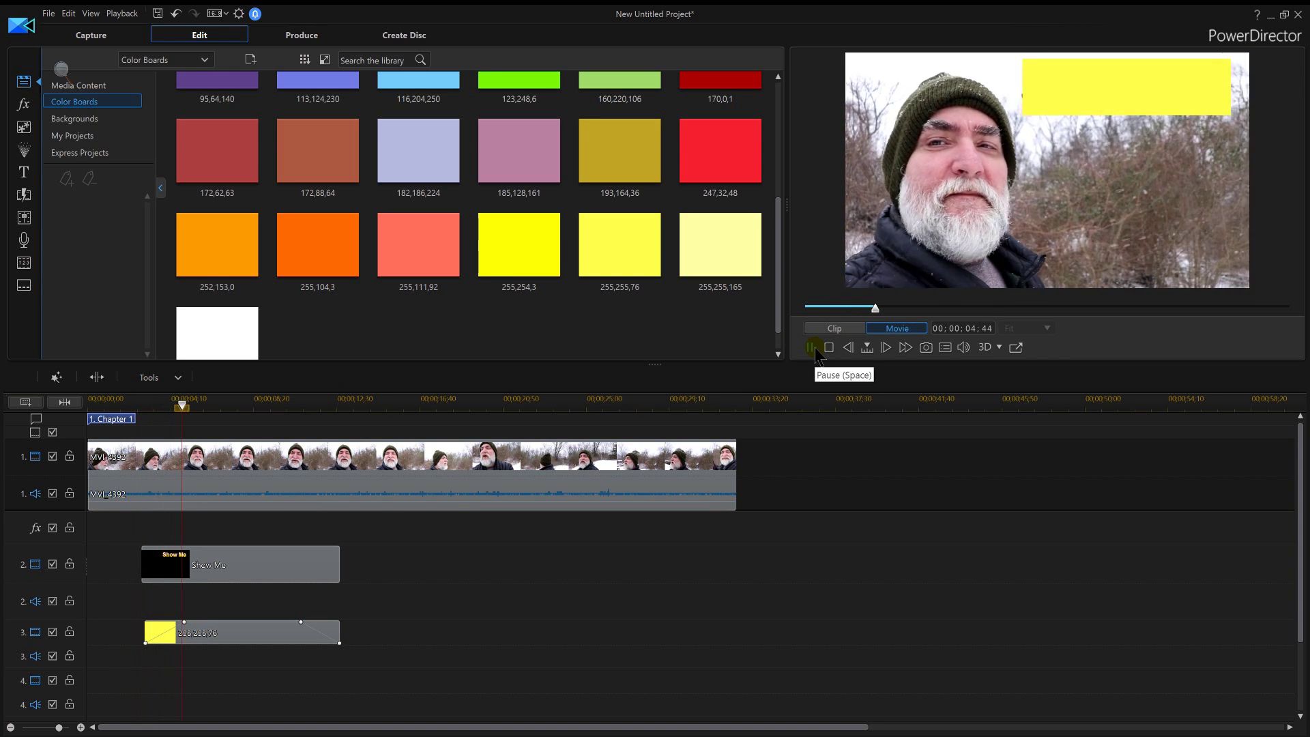
click(811, 348)
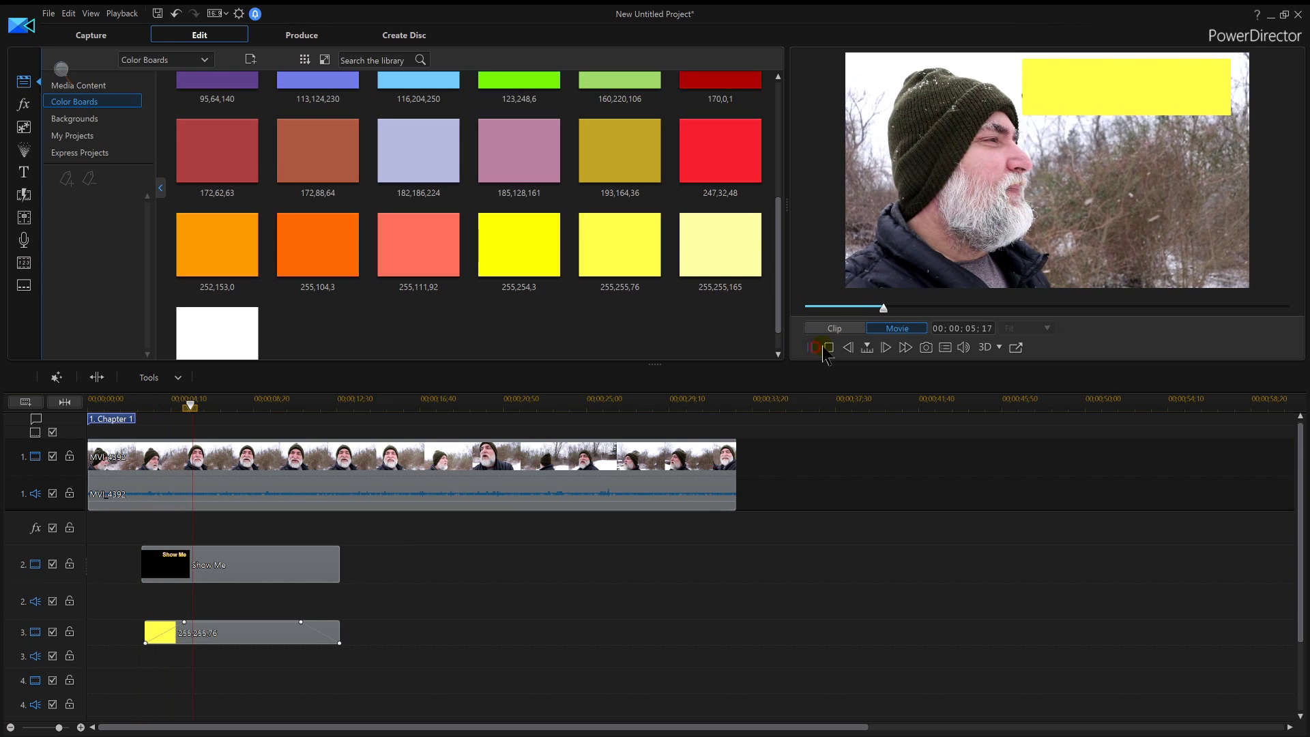
double_click(275, 631)
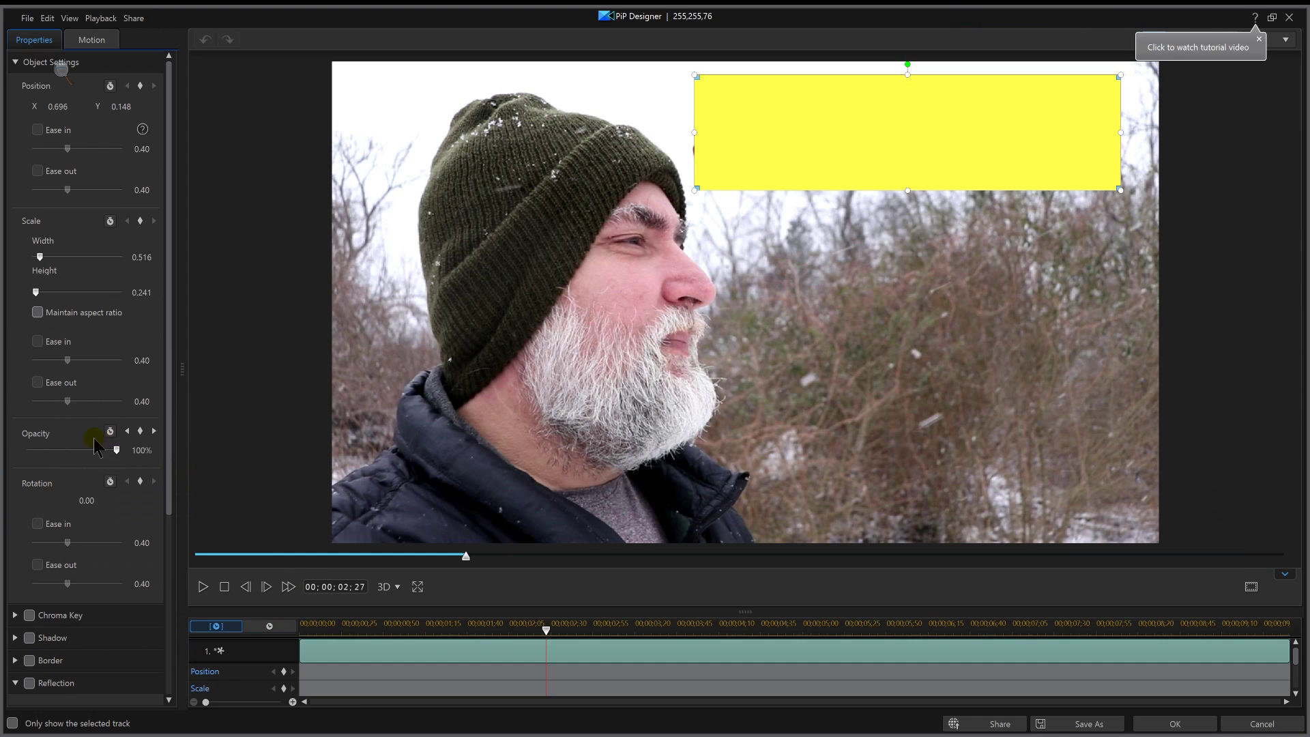
Step: Set the yellow box's opacity to about 28%, the previous keyframe to 48%, and apply
click(52, 451)
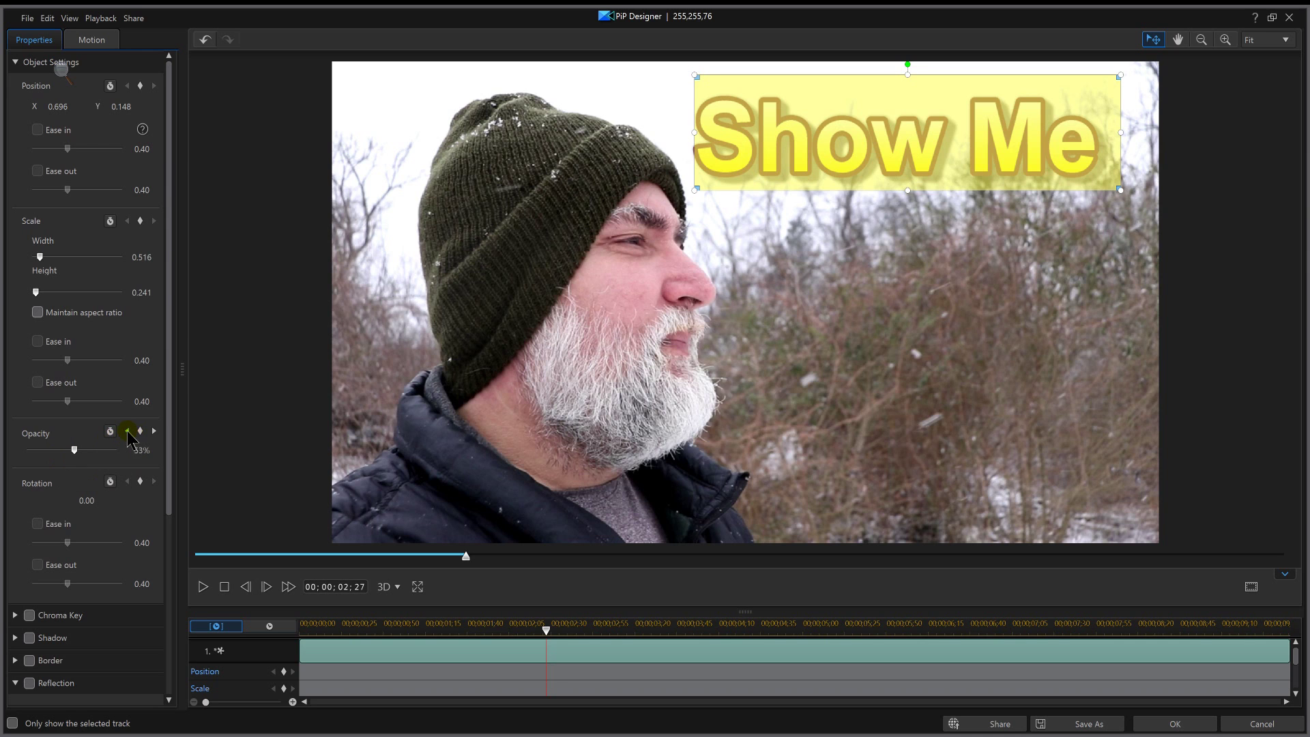
click(127, 431)
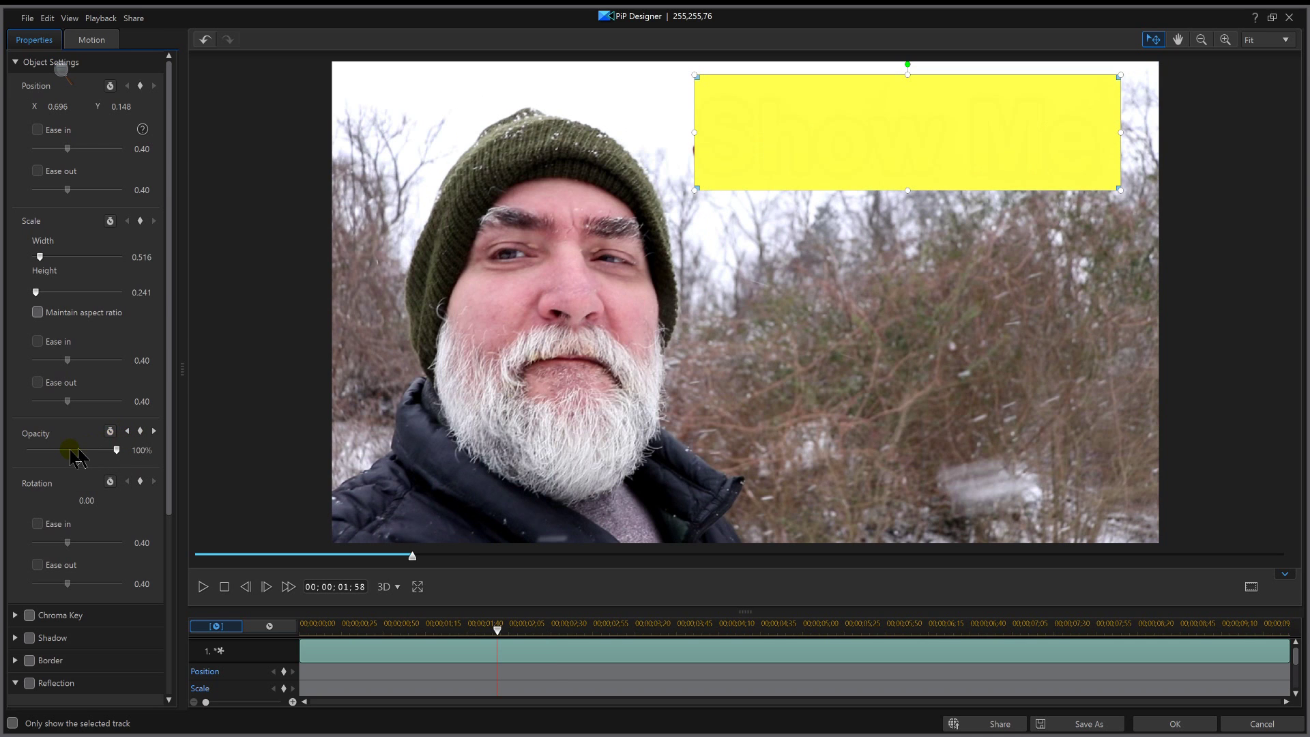
click(71, 450)
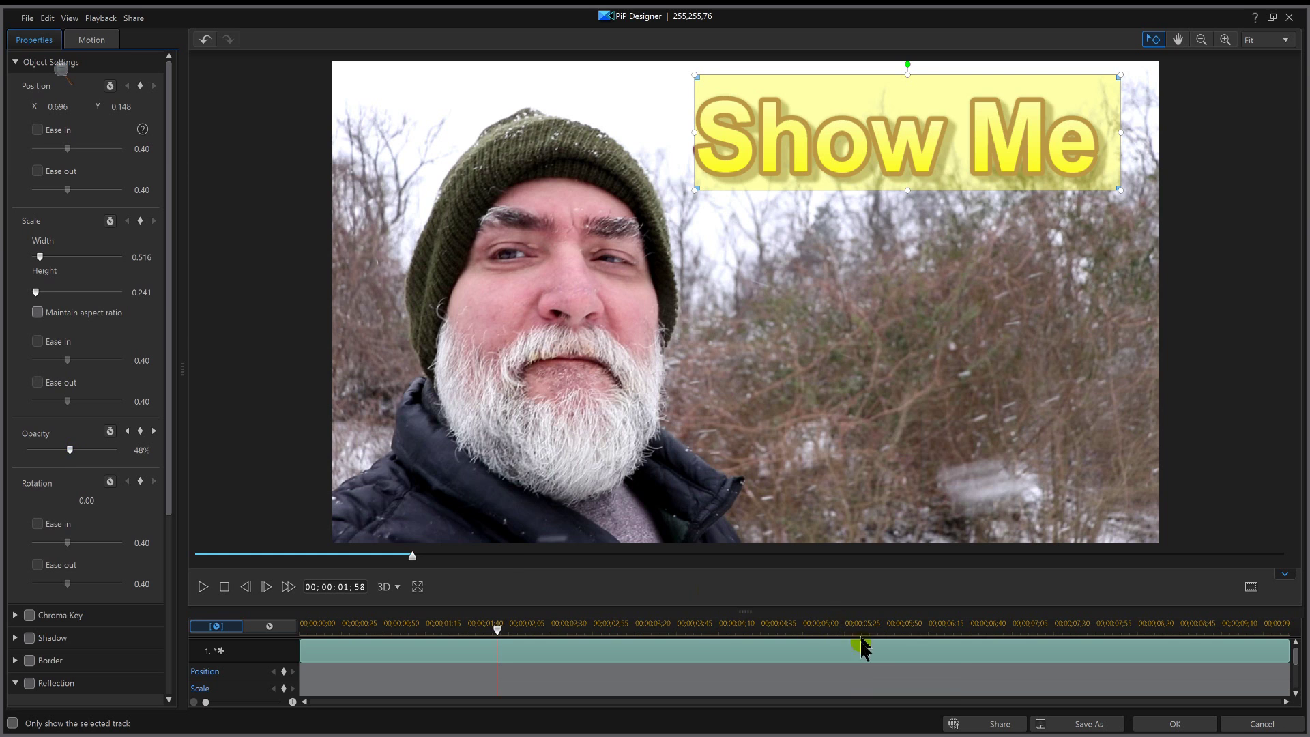
click(1175, 723)
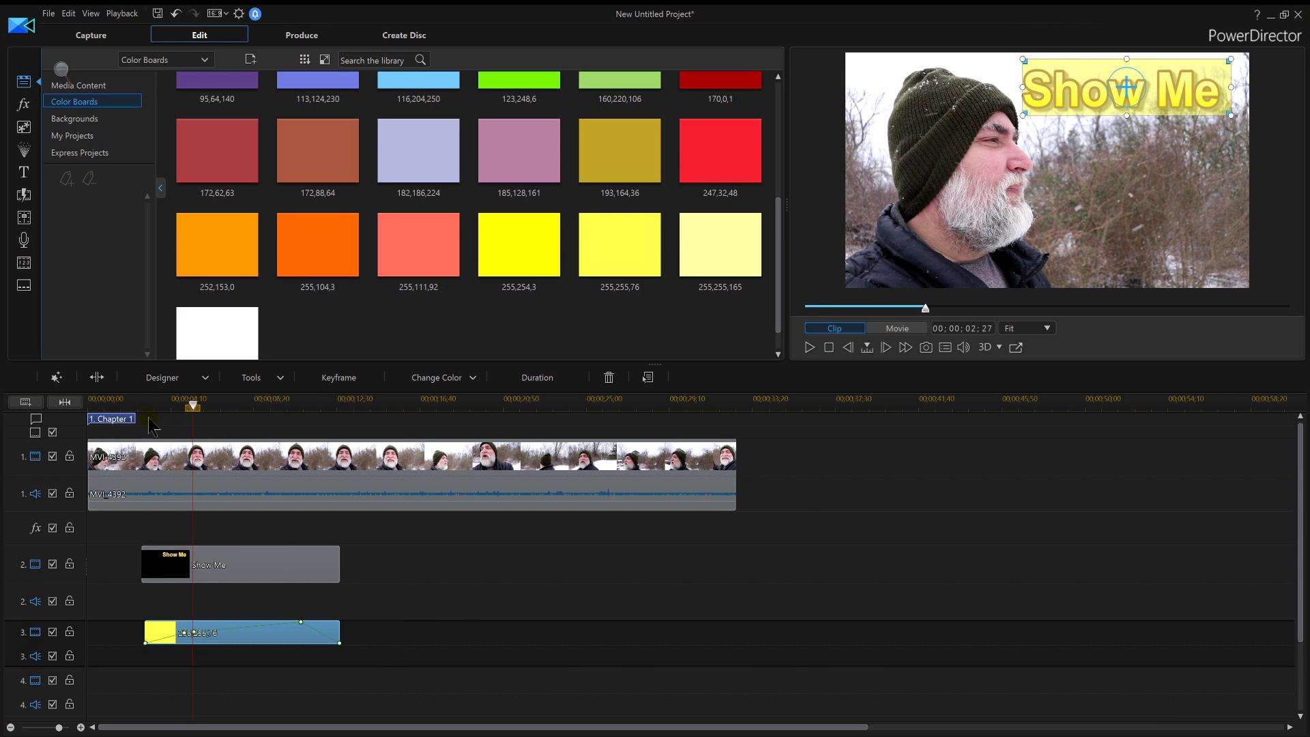
click(139, 456)
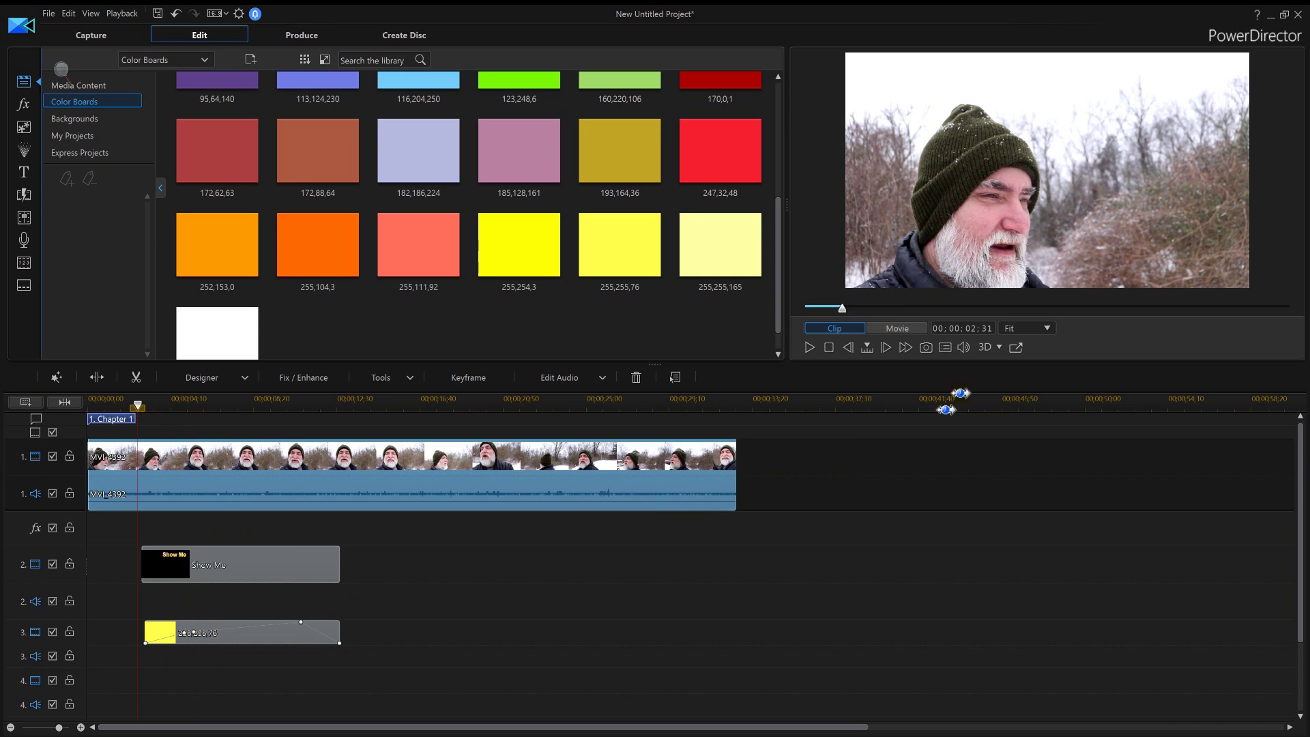
click(810, 348)
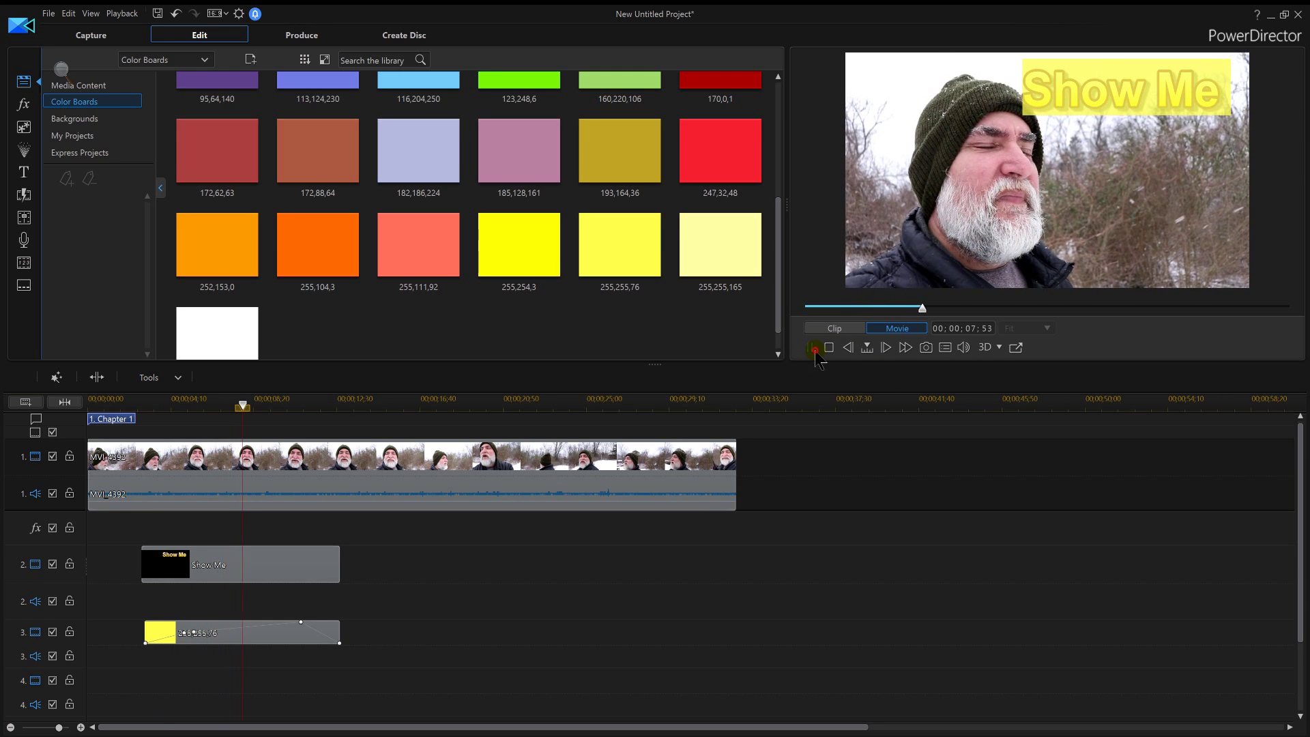
click(815, 349)
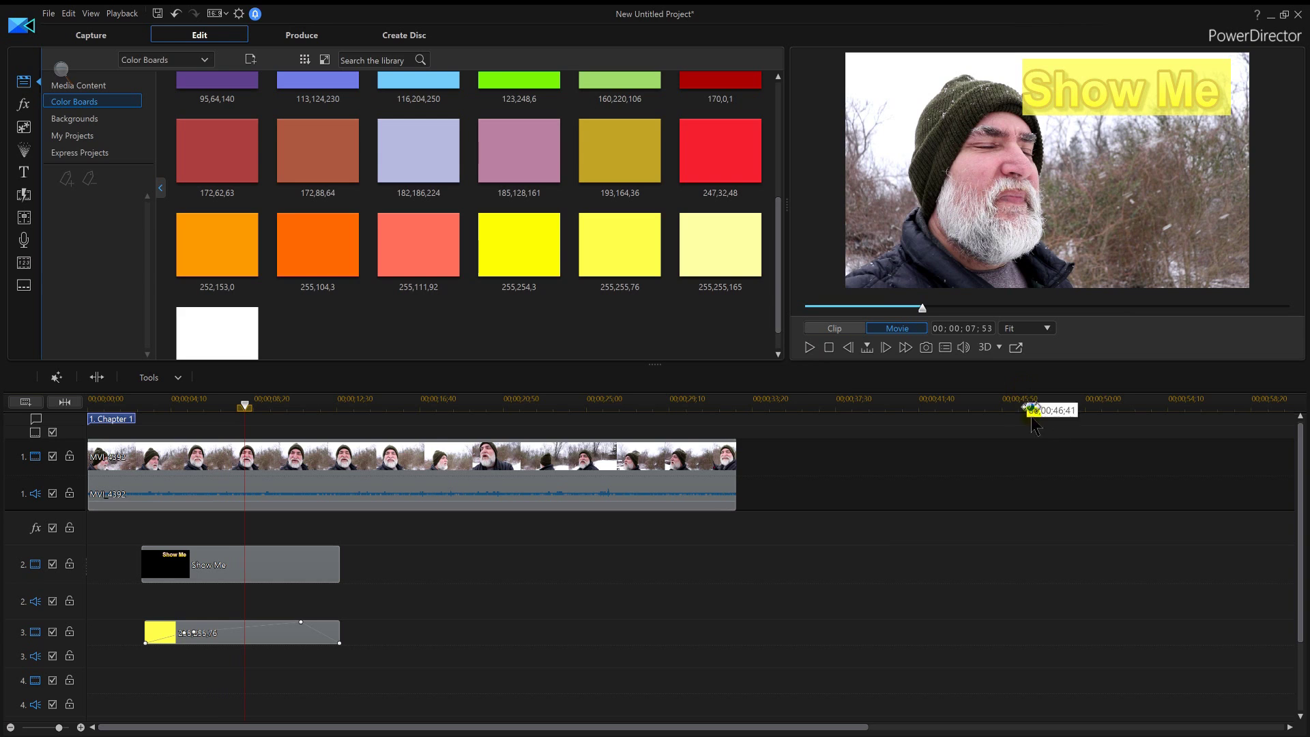
scroll(761, 635, down, 3)
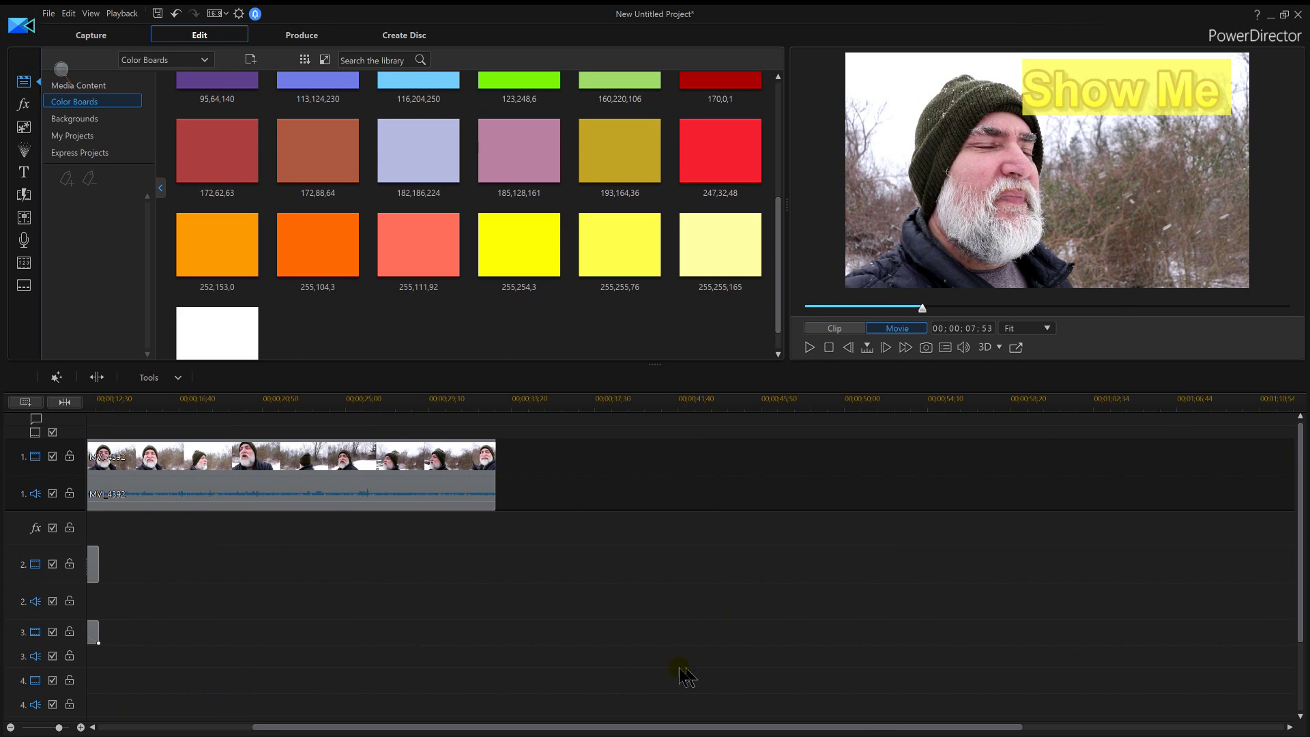
Step: Put the yellow board on track 2 and Show Me on track 3, then play the preview
scroll(682, 676, up, 3)
click(220, 570)
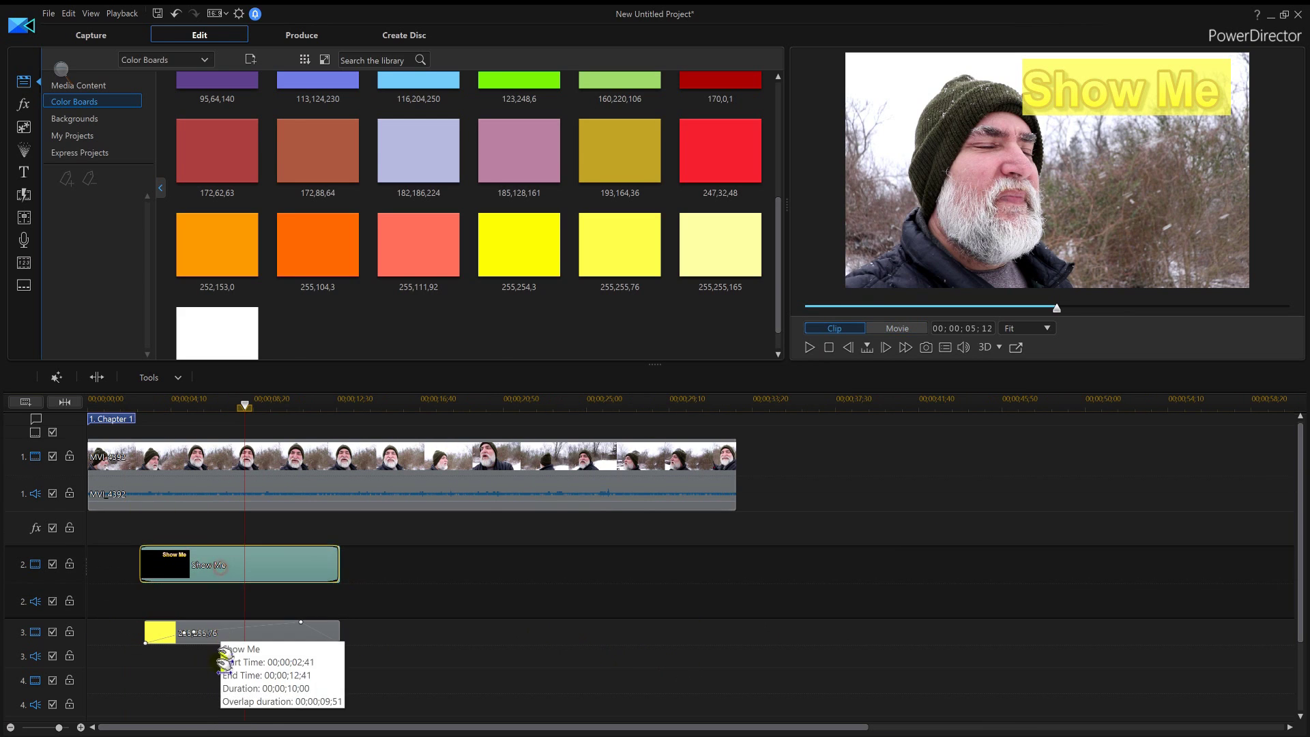
drag(224, 661, 214, 696)
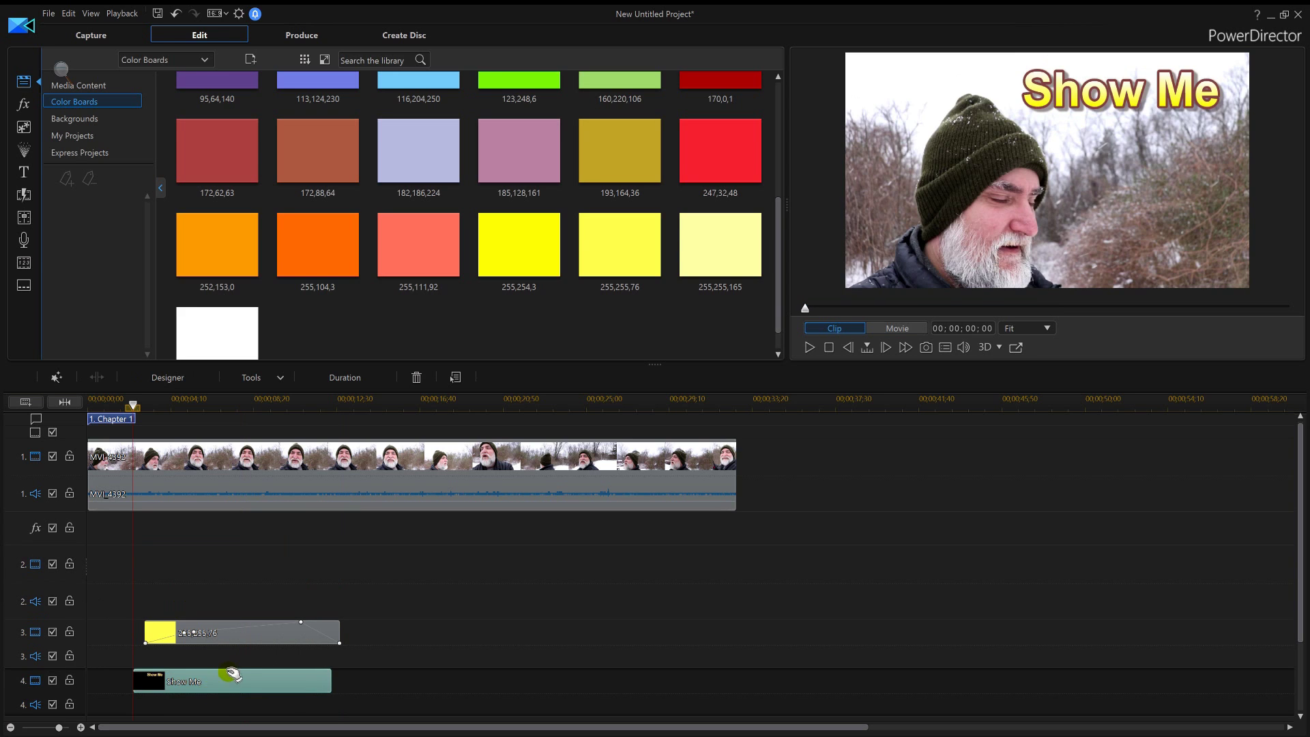
drag(198, 631, 183, 580)
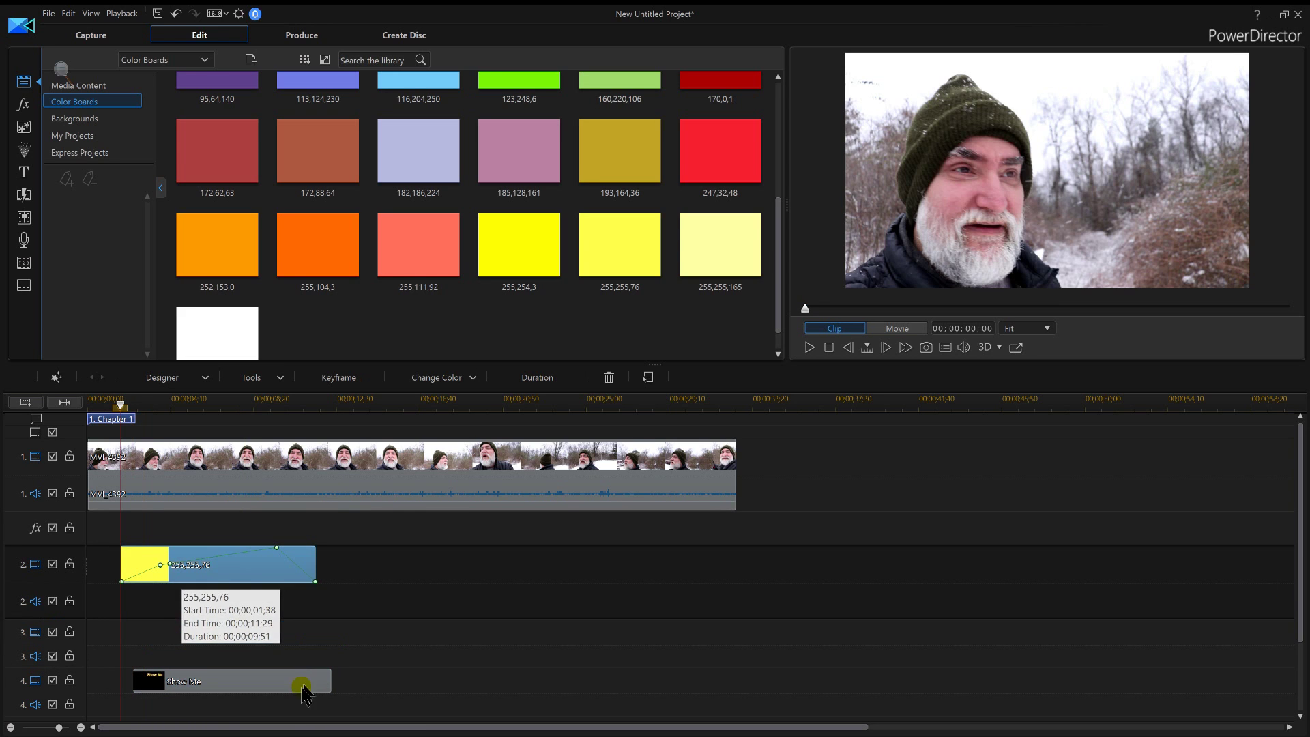
drag(246, 690, 237, 656)
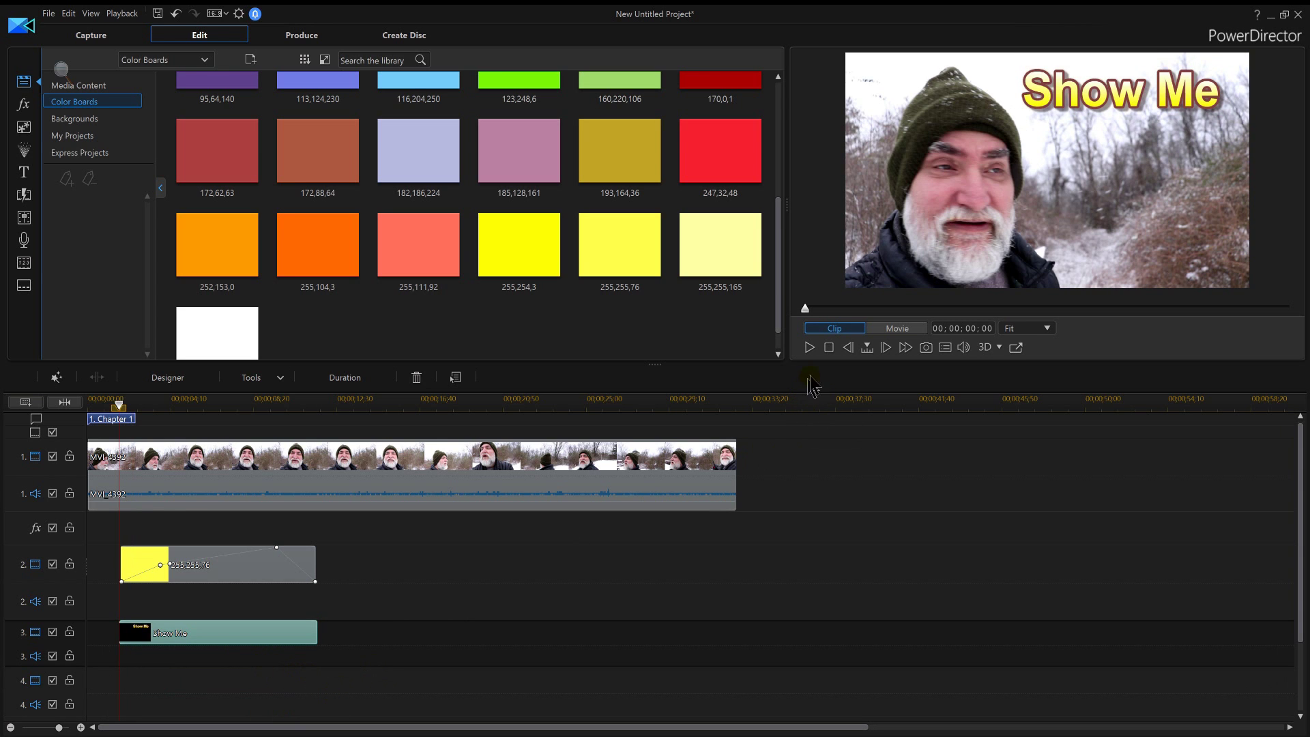
click(817, 348)
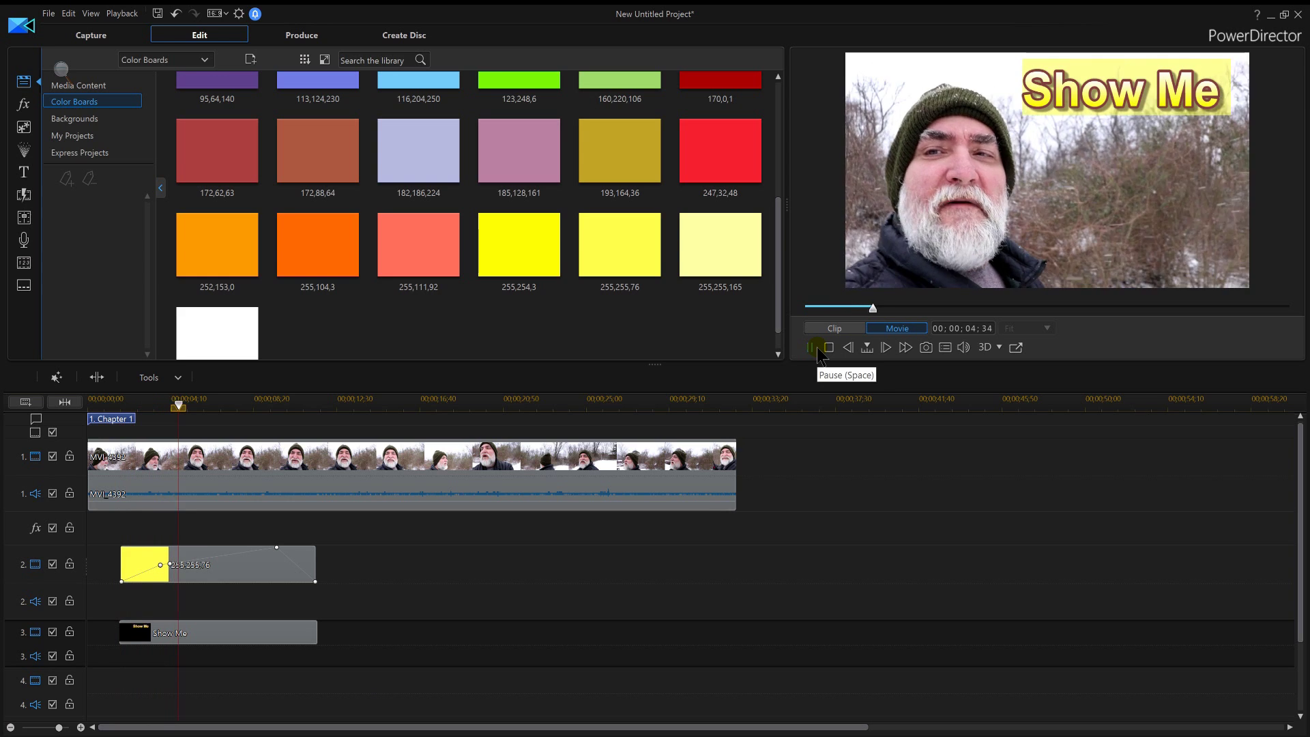
Step: Stop the preview and open the yellow colour-board clip on track 2 in PiP Designer
click(814, 348)
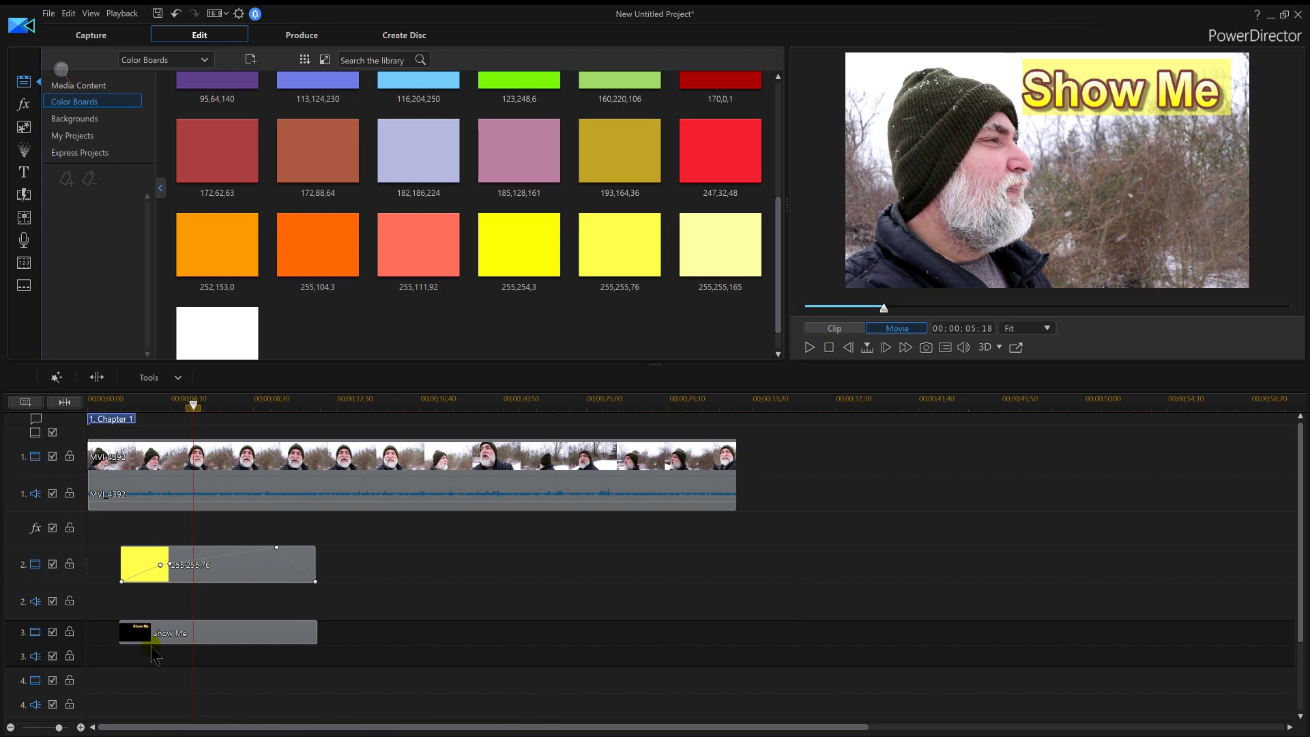
click(156, 638)
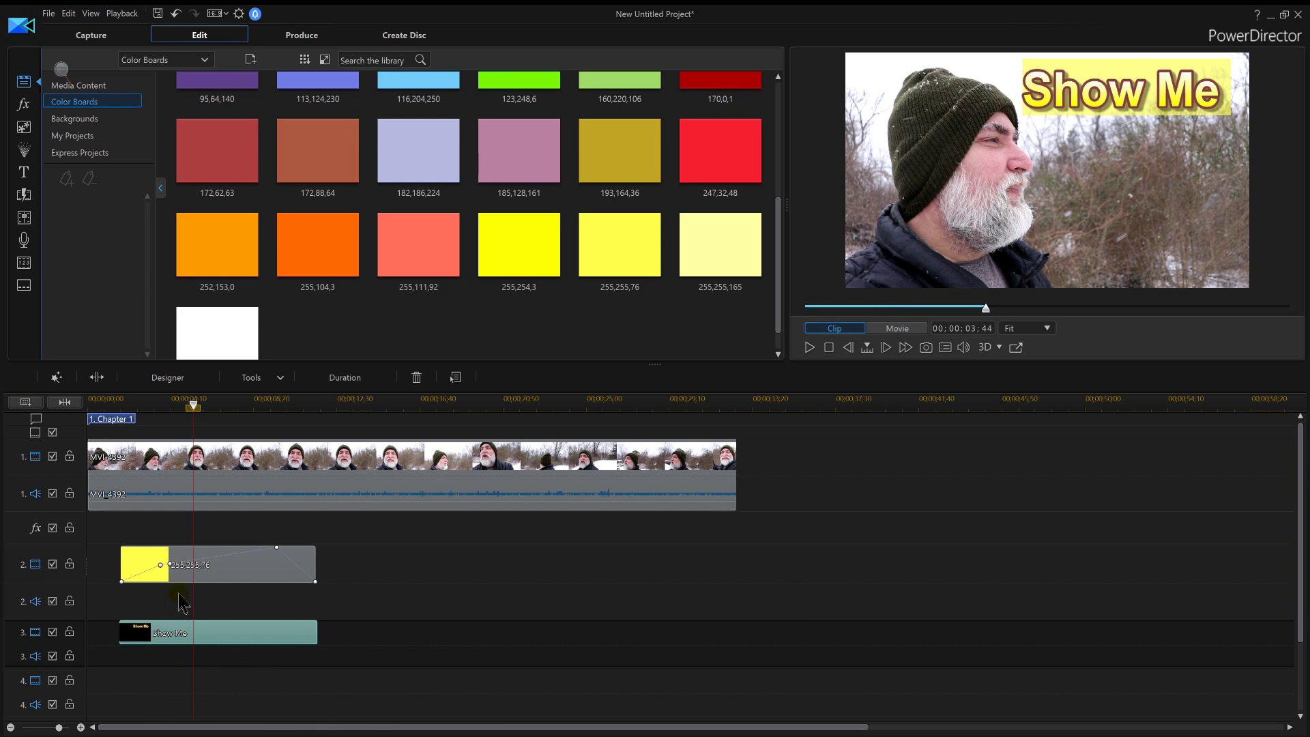
click(181, 572)
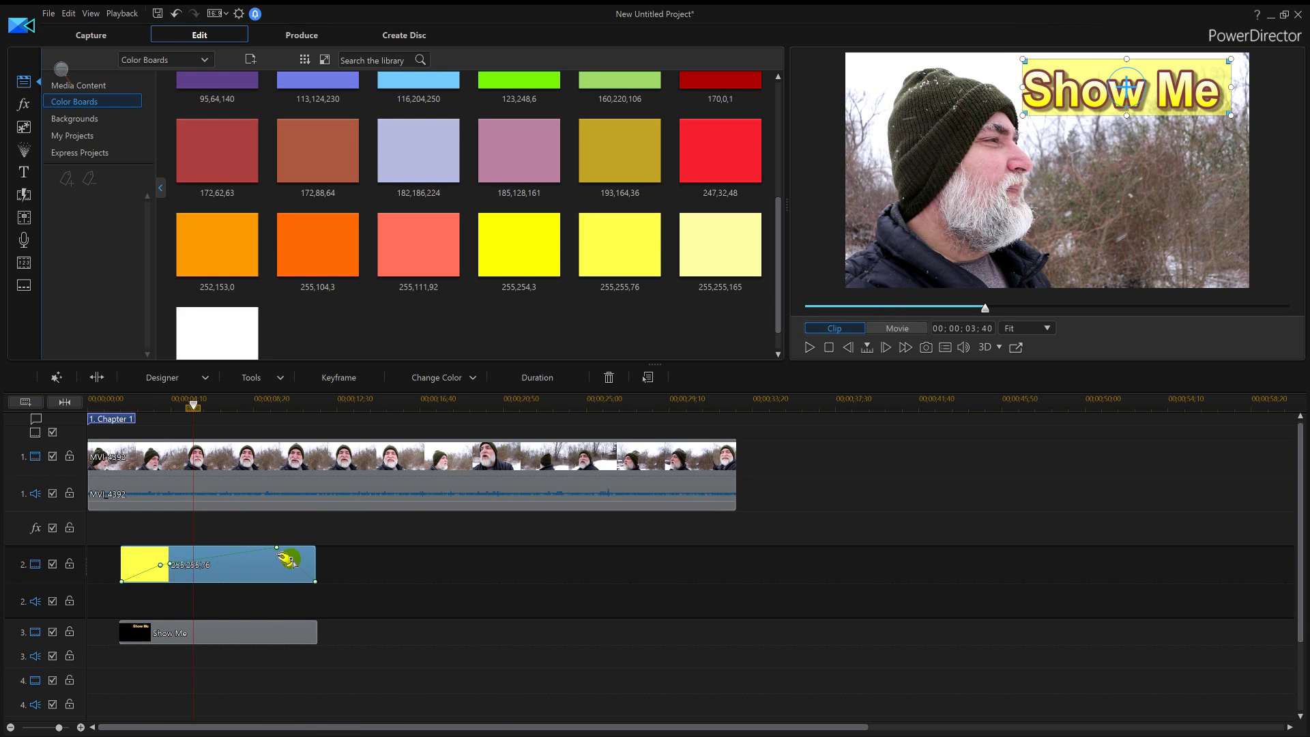
double_click(225, 576)
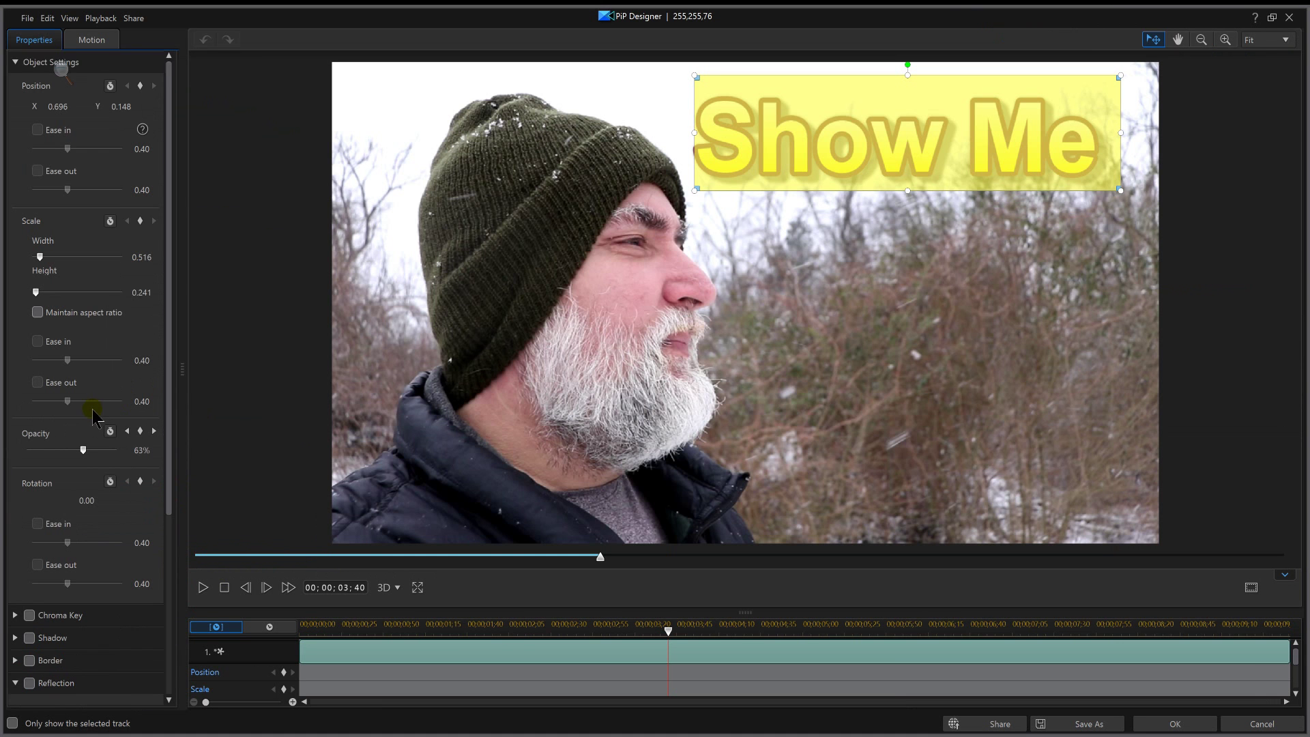
Step: Raise the yellow board's opacity from 63% to 100% and confirm
scroll(96, 436, down, 1)
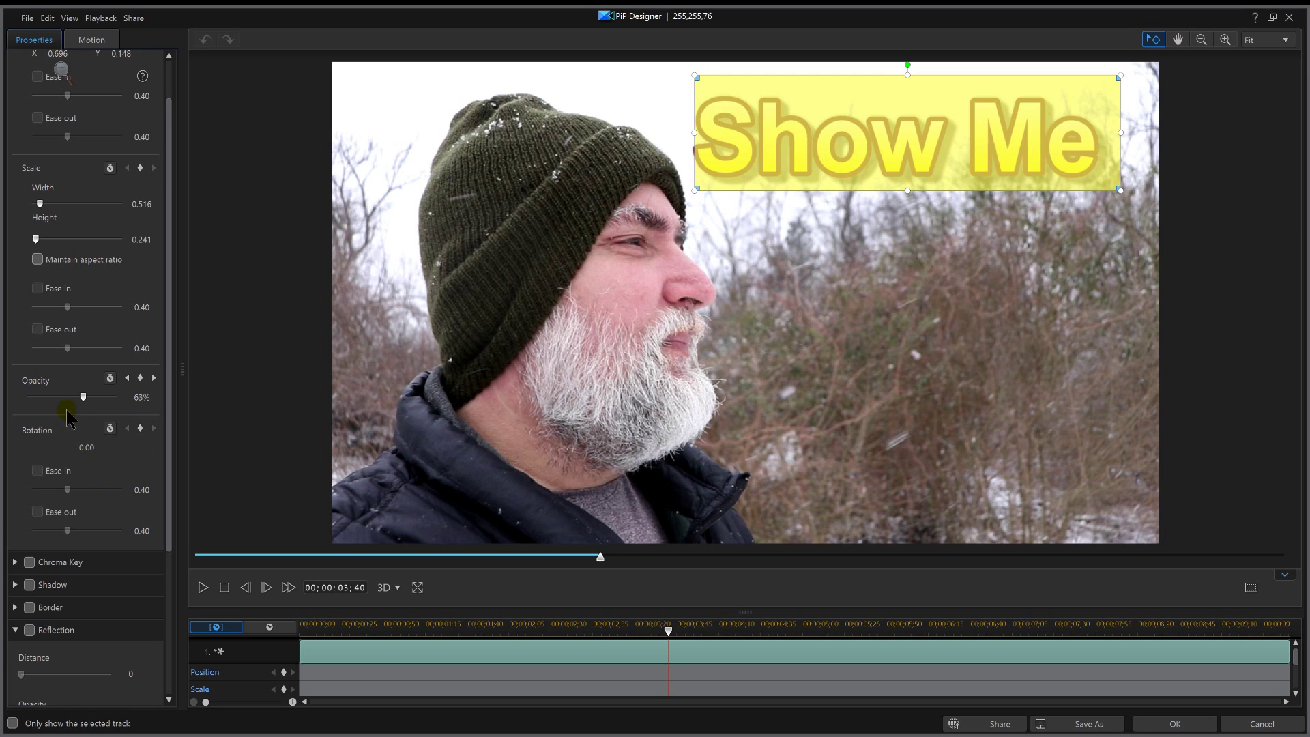
drag(83, 400, 164, 402)
click(1175, 724)
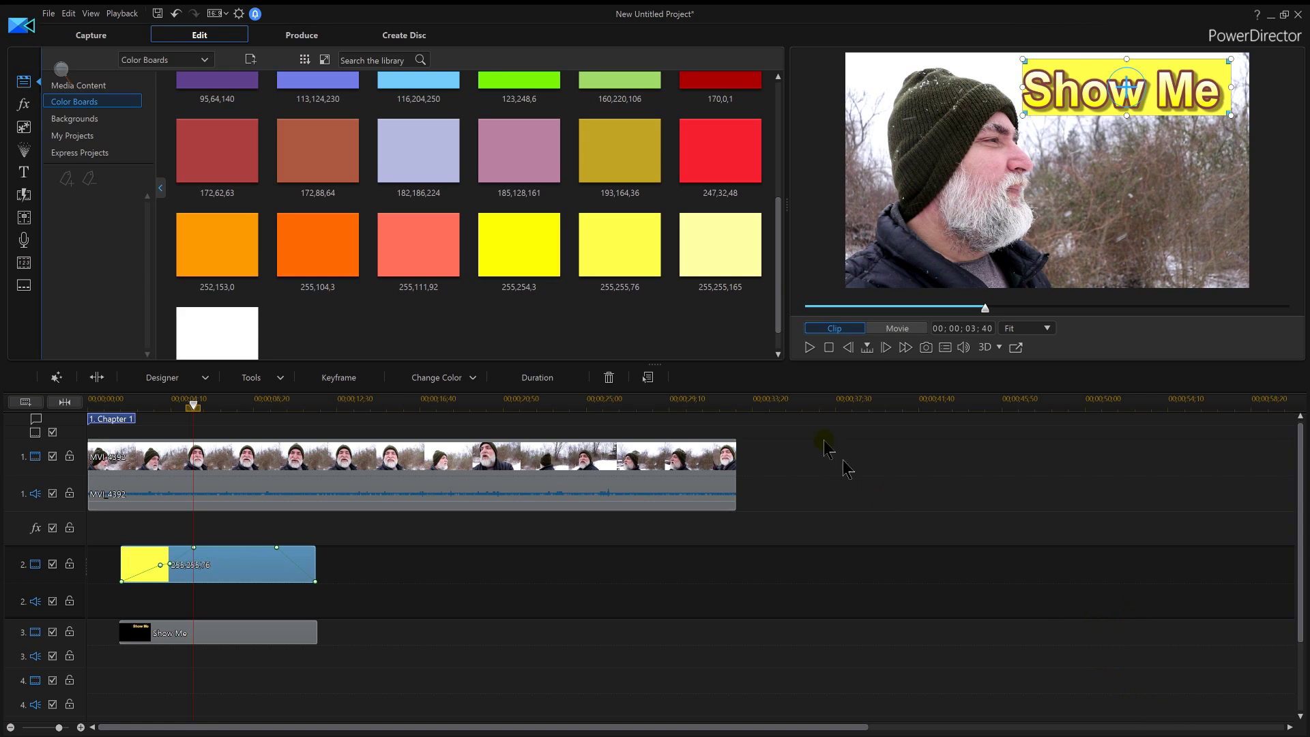
Step: Play the project and nudge the yellow box's left edge slightly further left in the preview
click(809, 348)
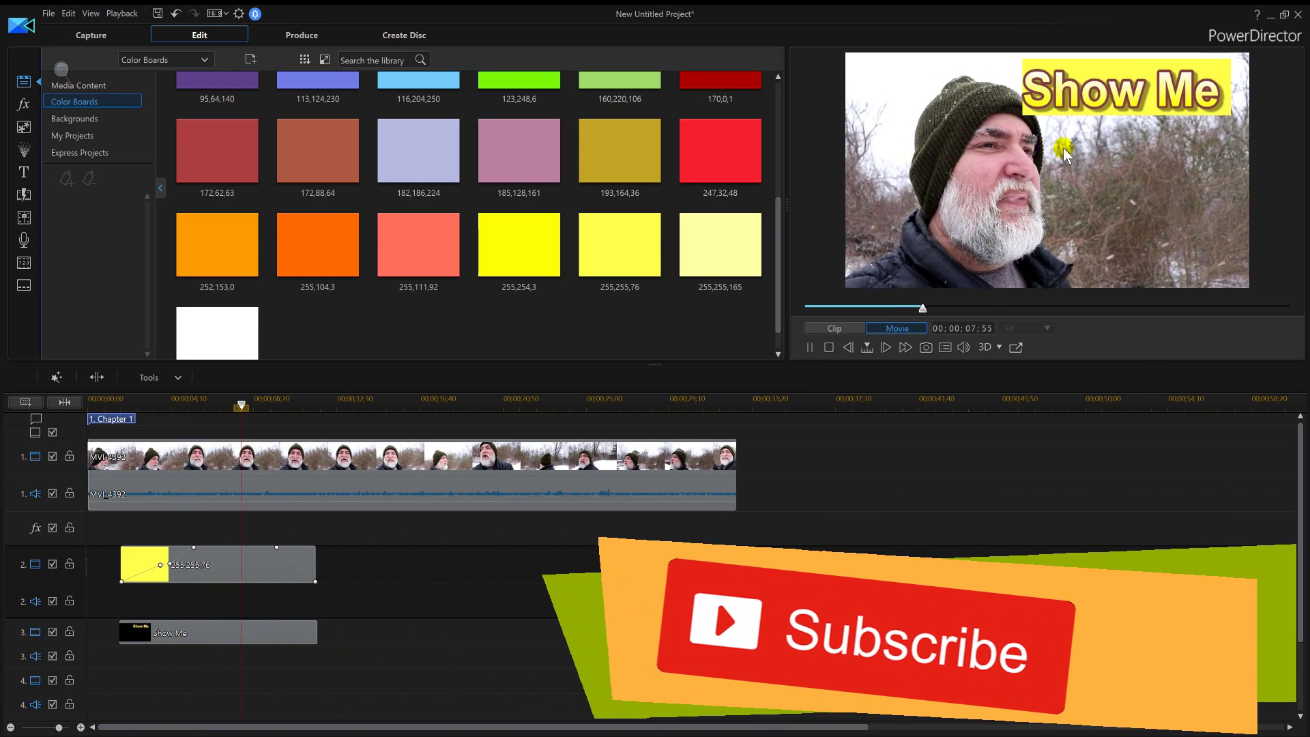
click(280, 582)
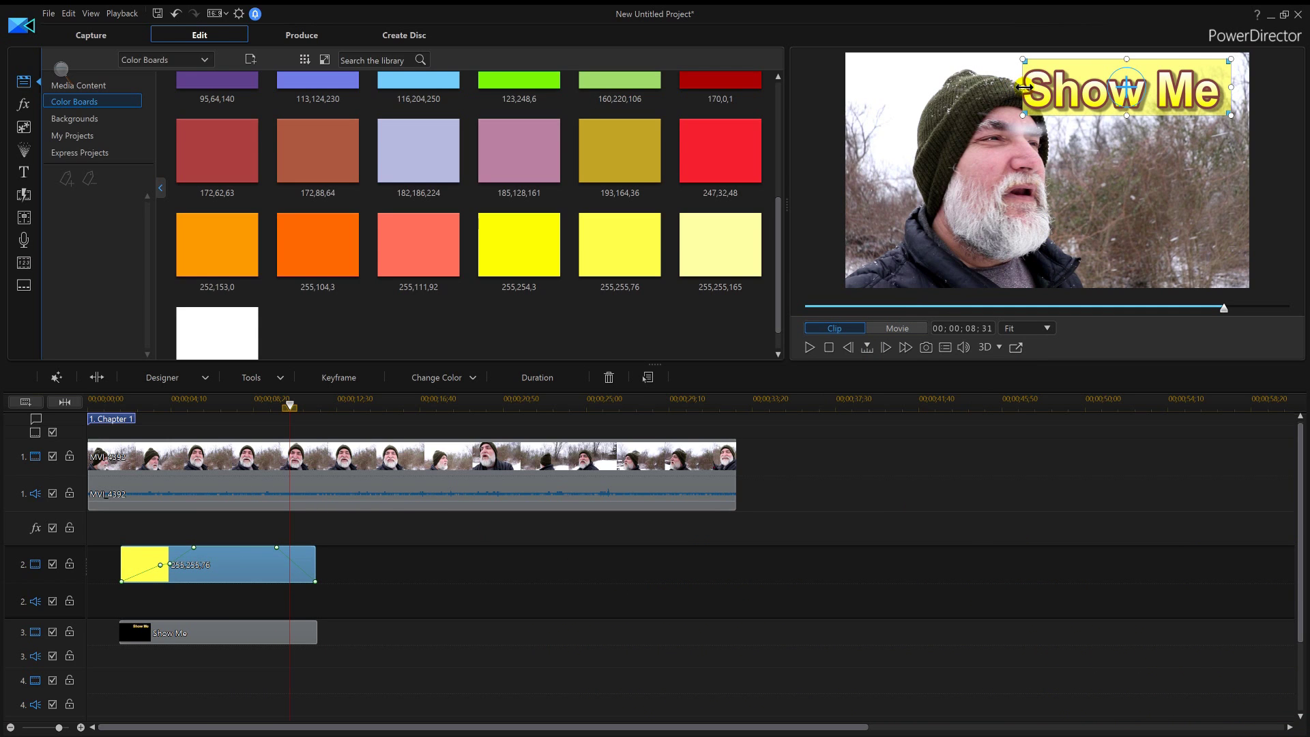
drag(1019, 88, 1016, 87)
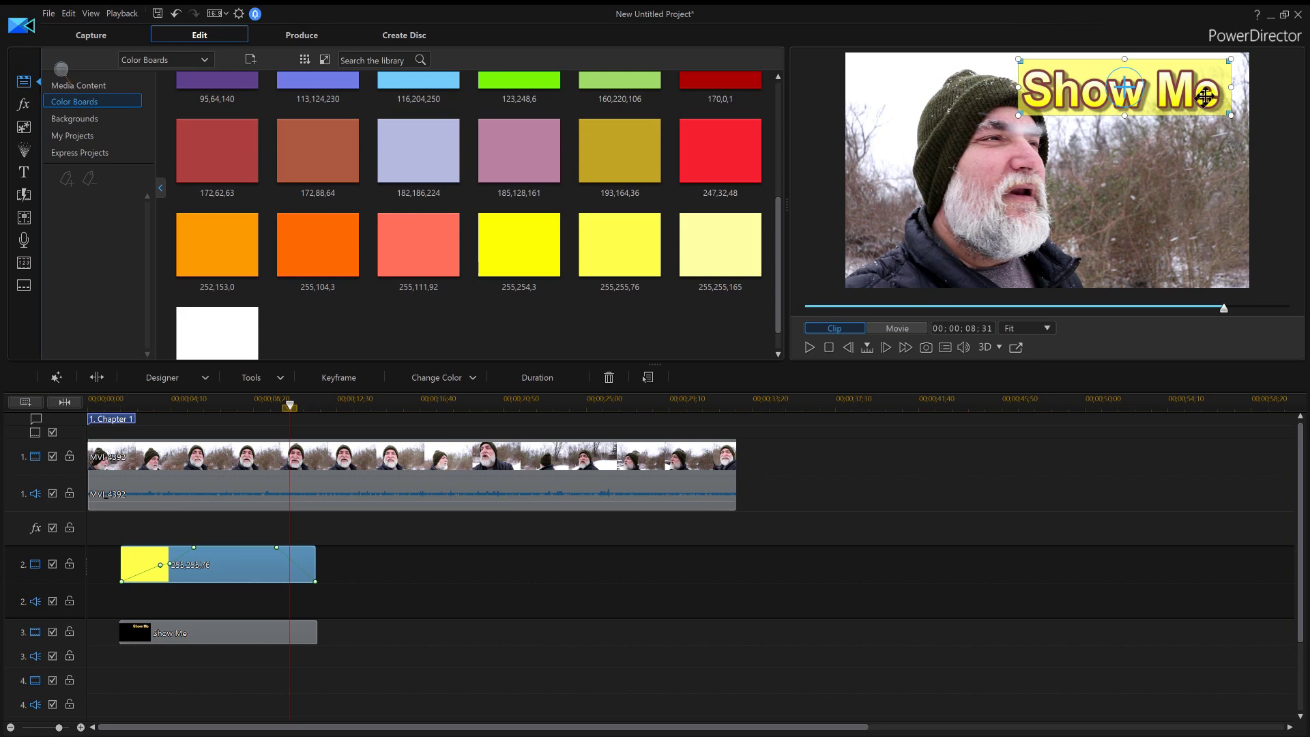
click(715, 500)
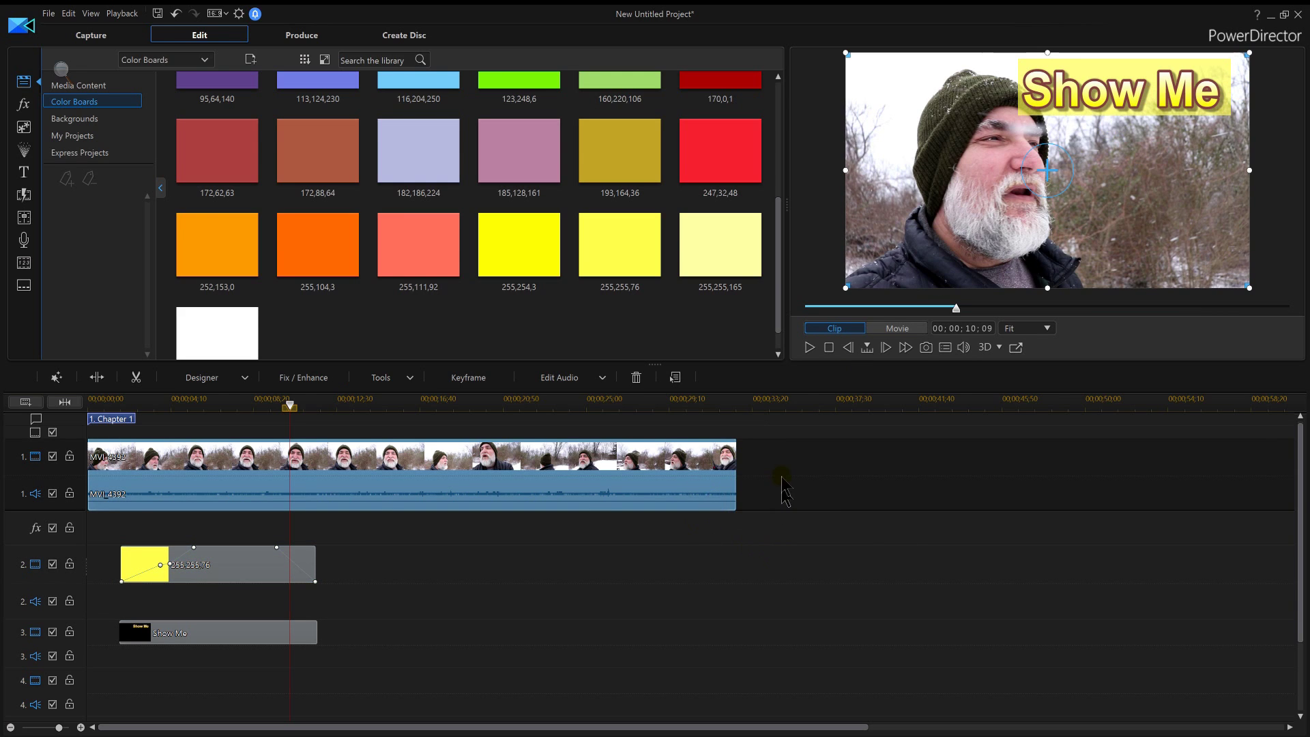
Step: Replay the project from where the title appears to review Show Me over the solid yellow banner
click(811, 350)
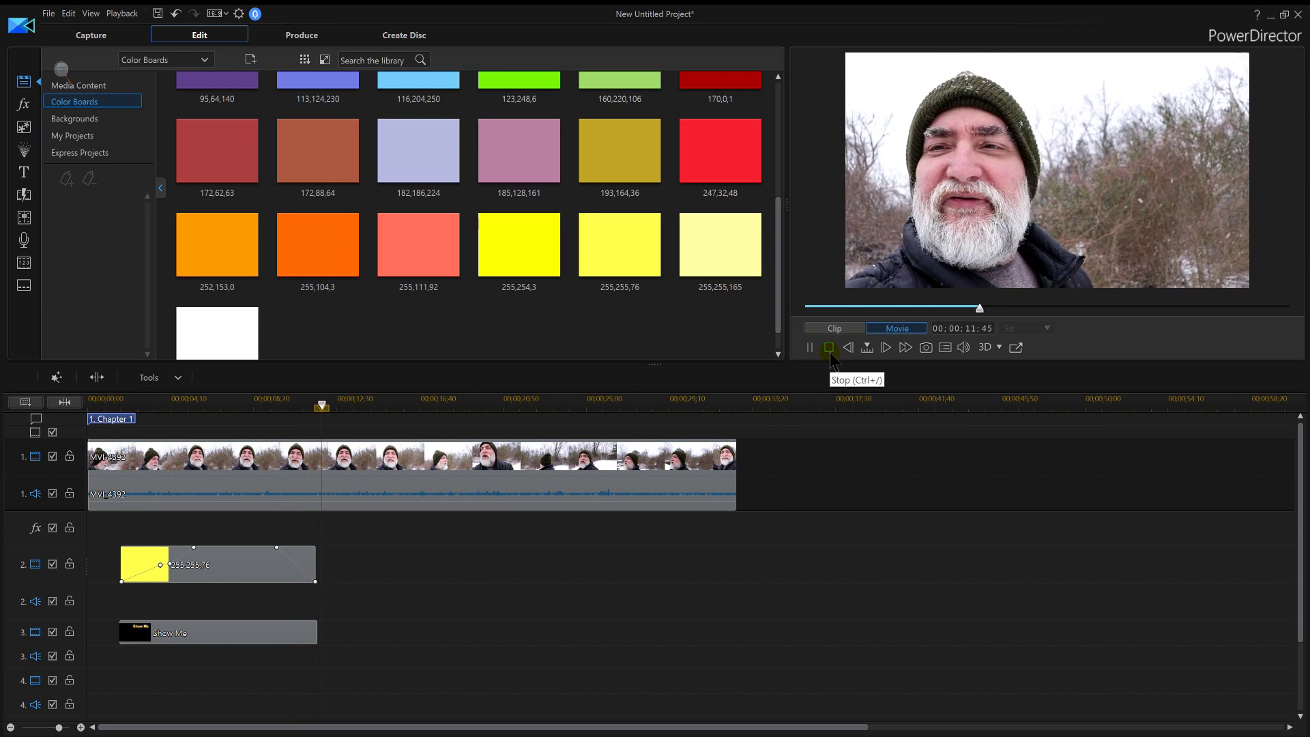
click(829, 347)
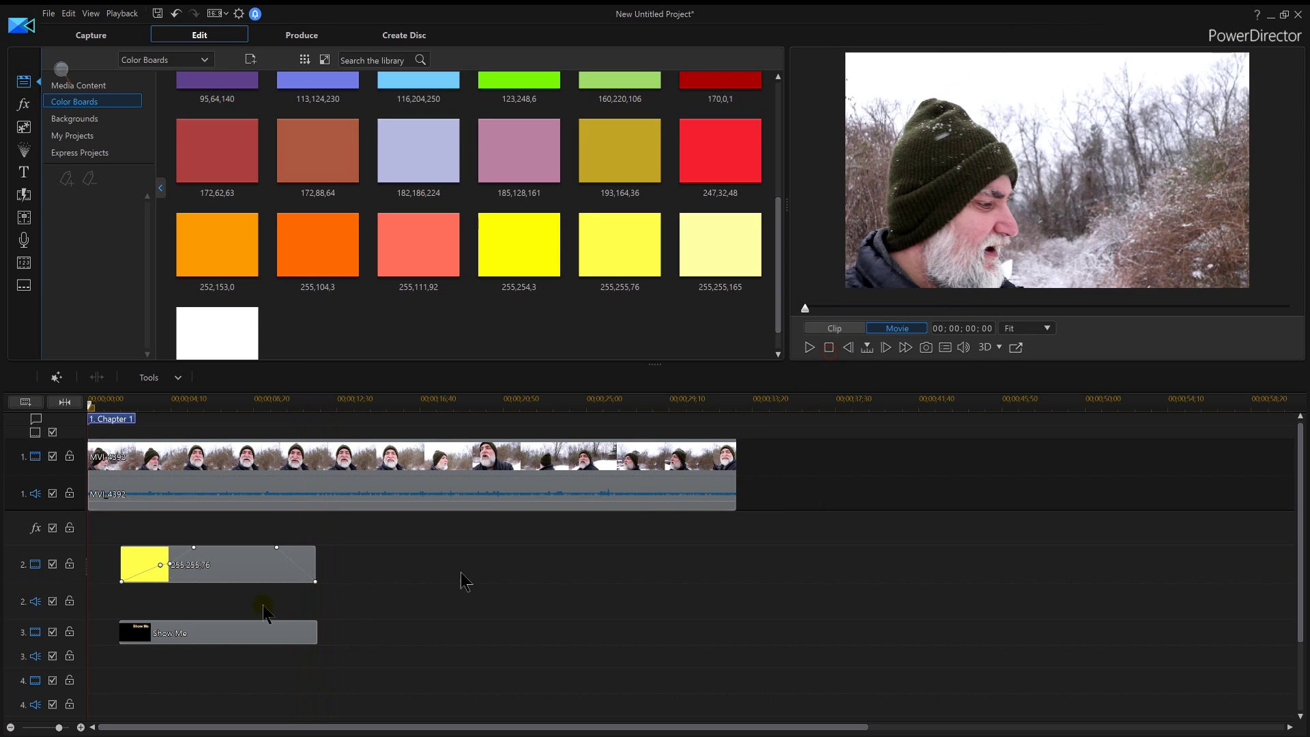
click(124, 410)
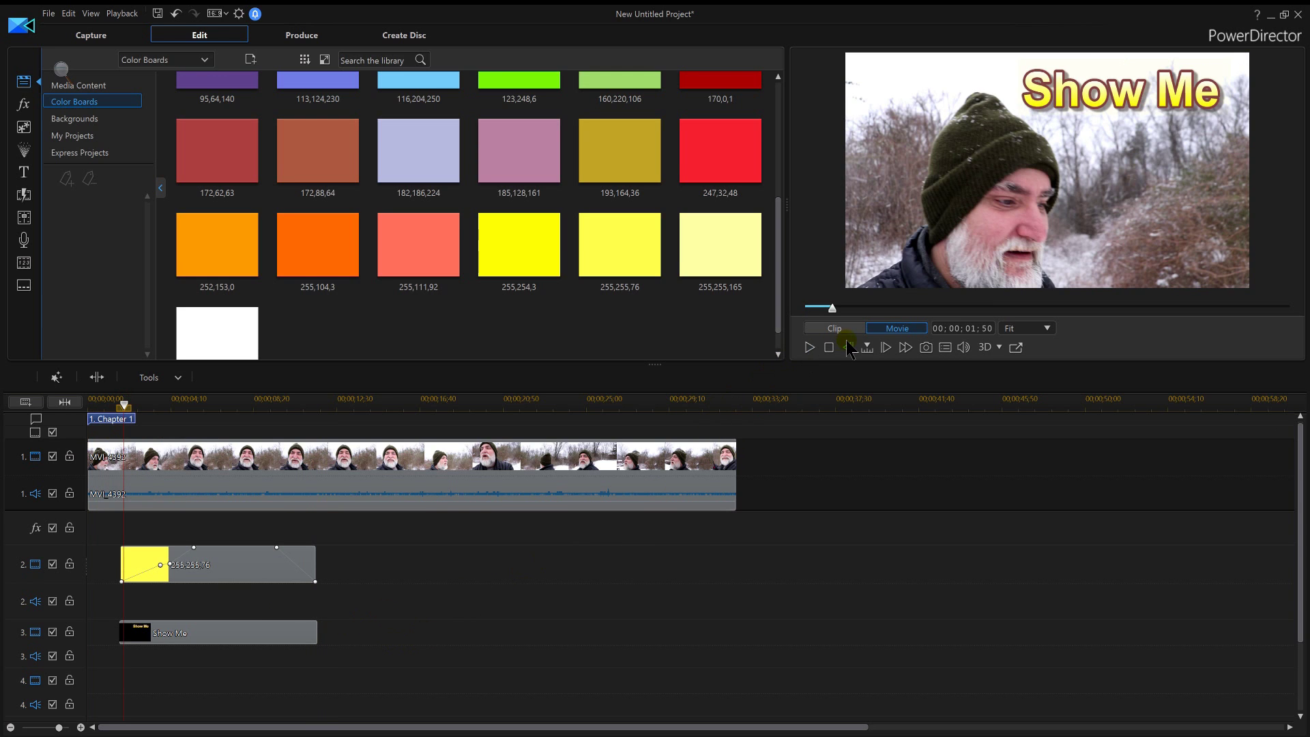
click(812, 349)
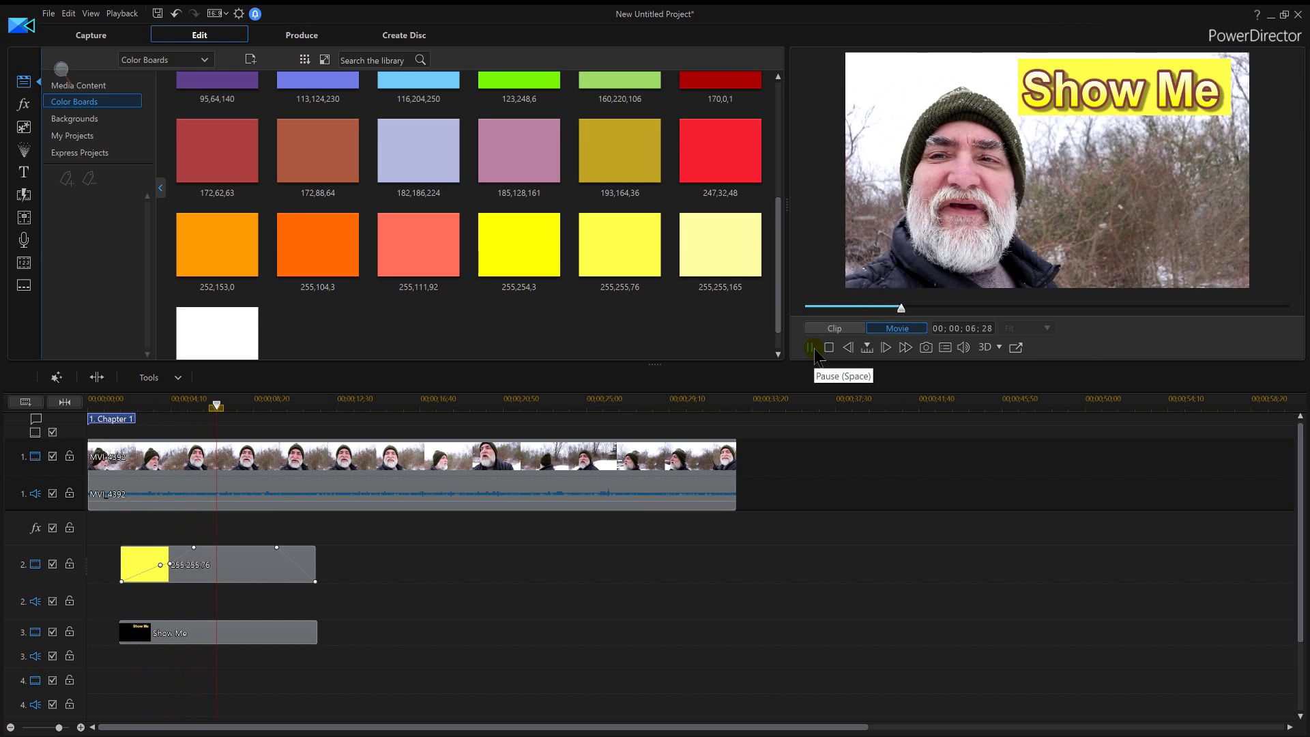
click(812, 348)
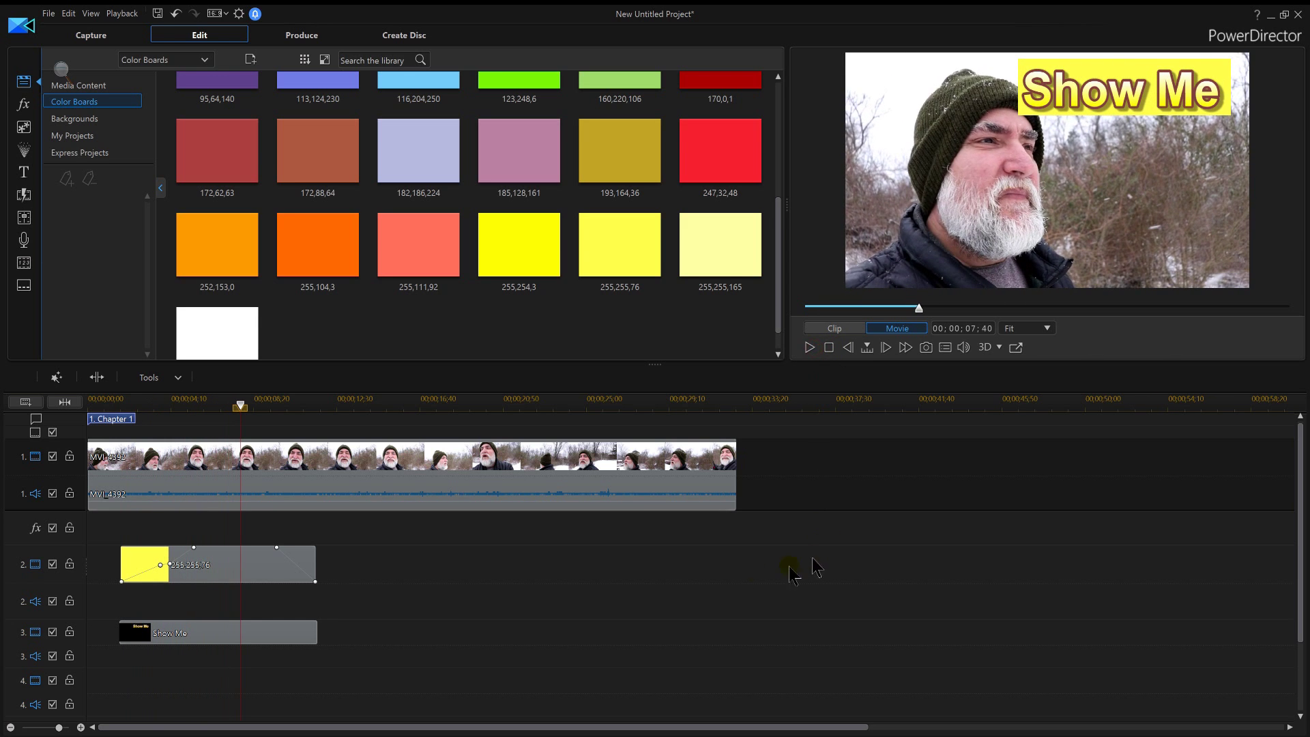
click(393, 500)
right_click(390, 503)
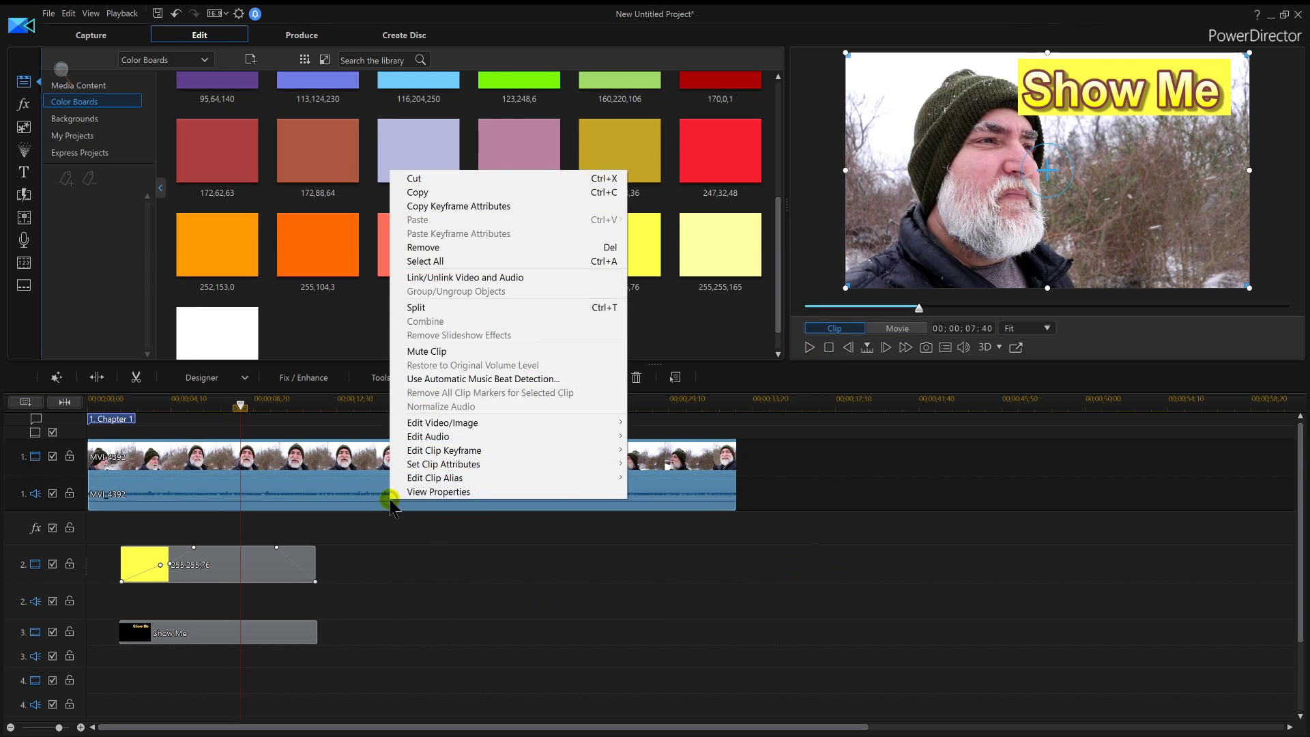
Step: Unlink the video's audio and delete the audio clip
click(489, 278)
click(463, 505)
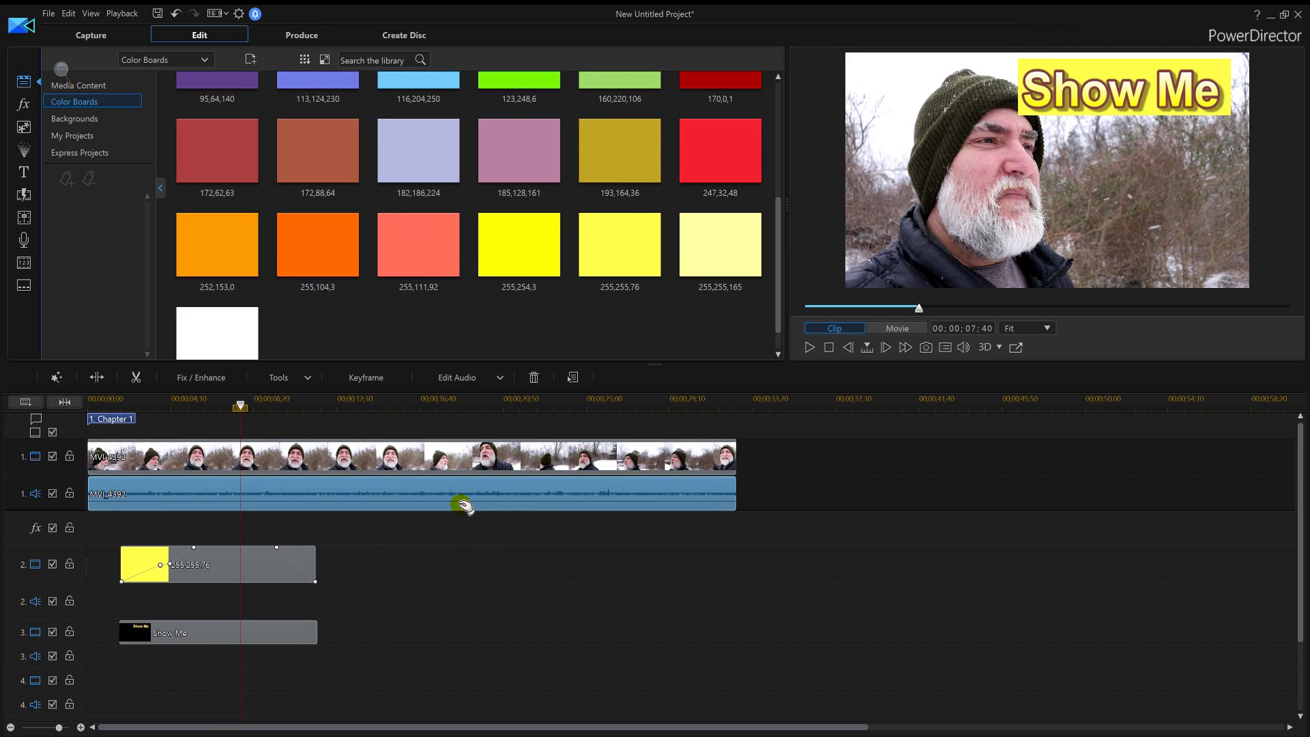
key(Delete)
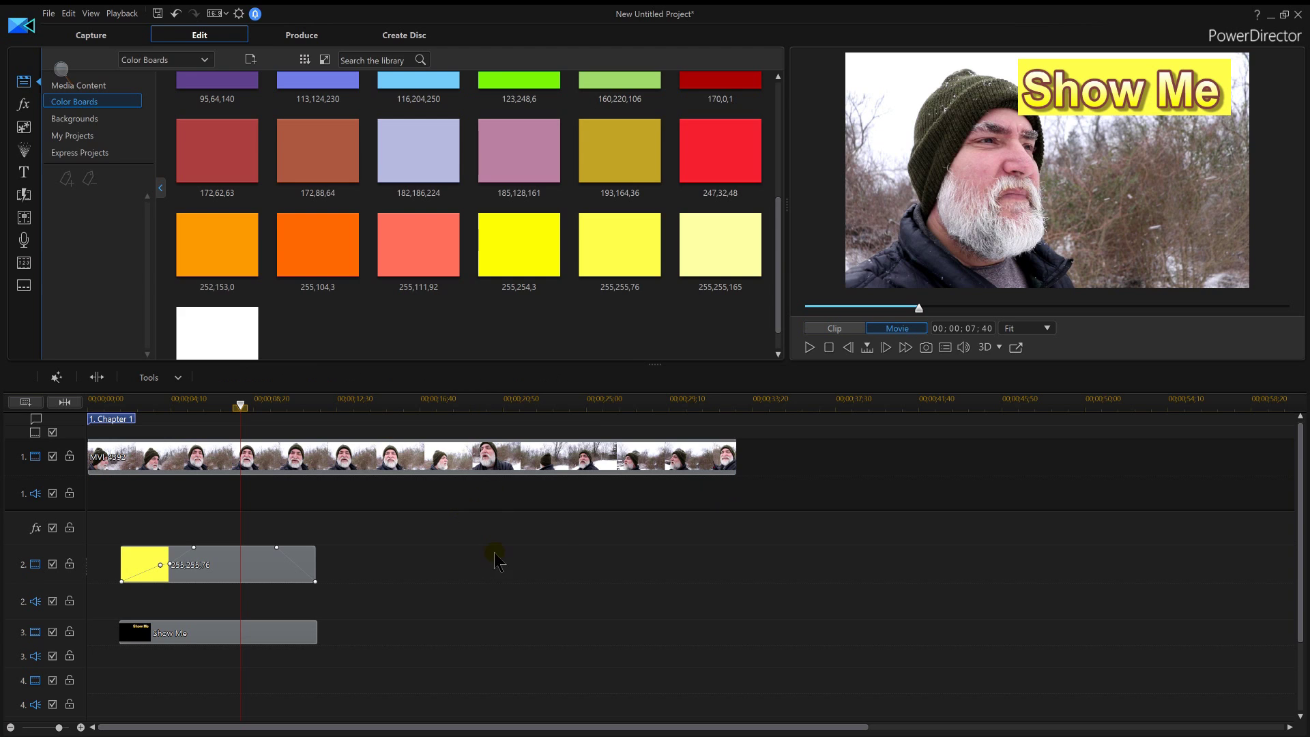
click(829, 348)
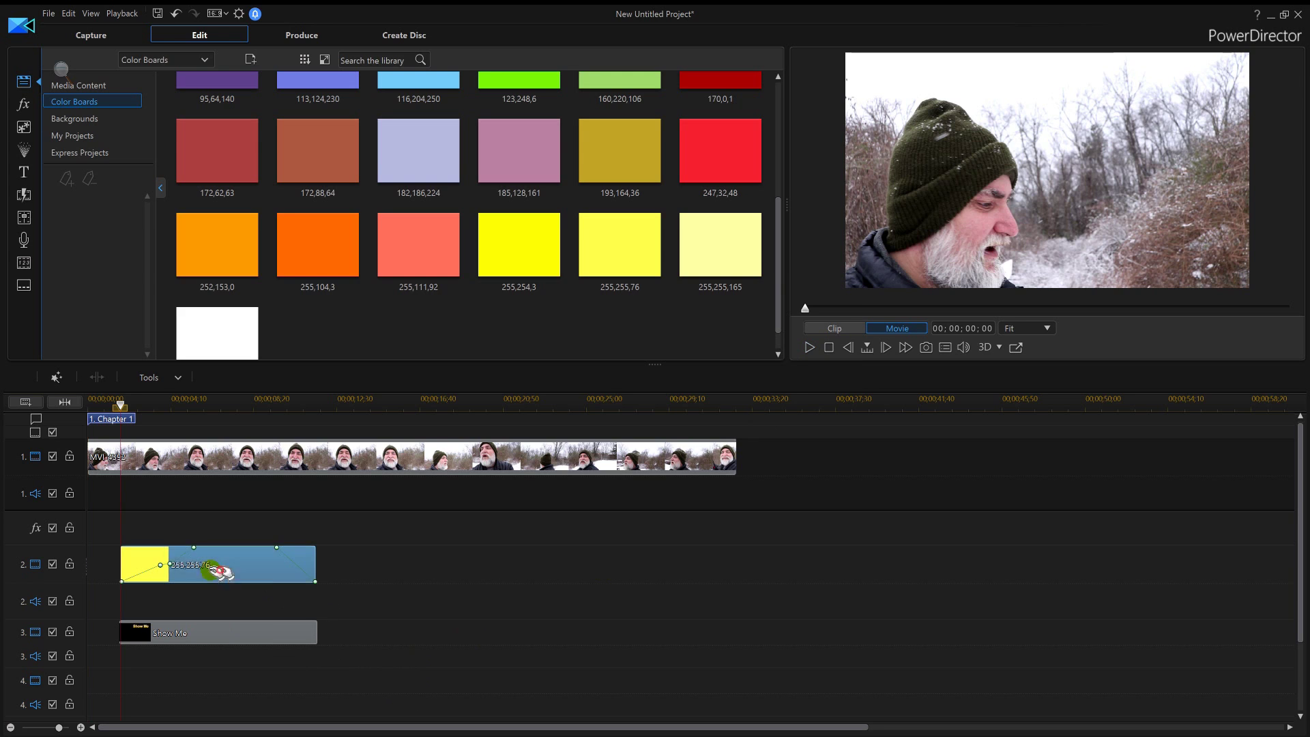
Step: Move the clips to start at zero and stretch the yellow board and Show Me title to 00;00;30;29
click(172, 572)
drag(213, 632, 138, 629)
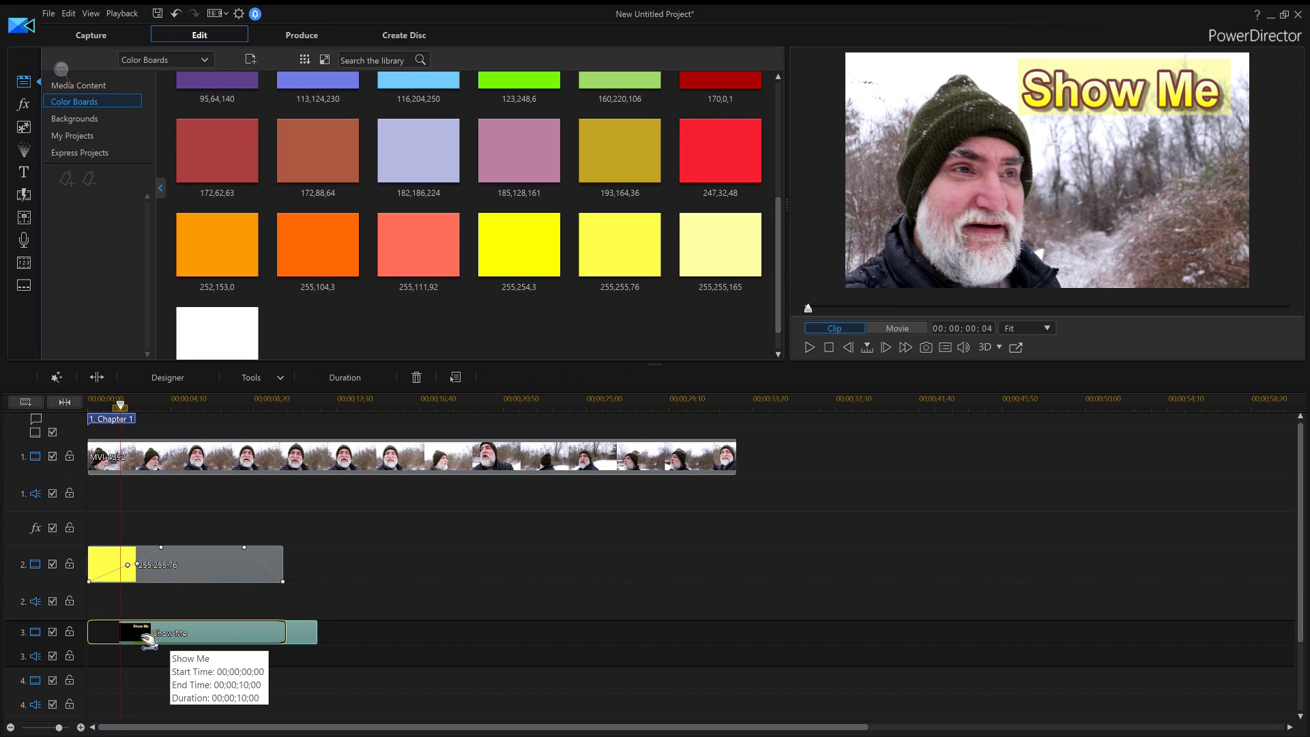
click(280, 561)
drag(282, 562, 736, 552)
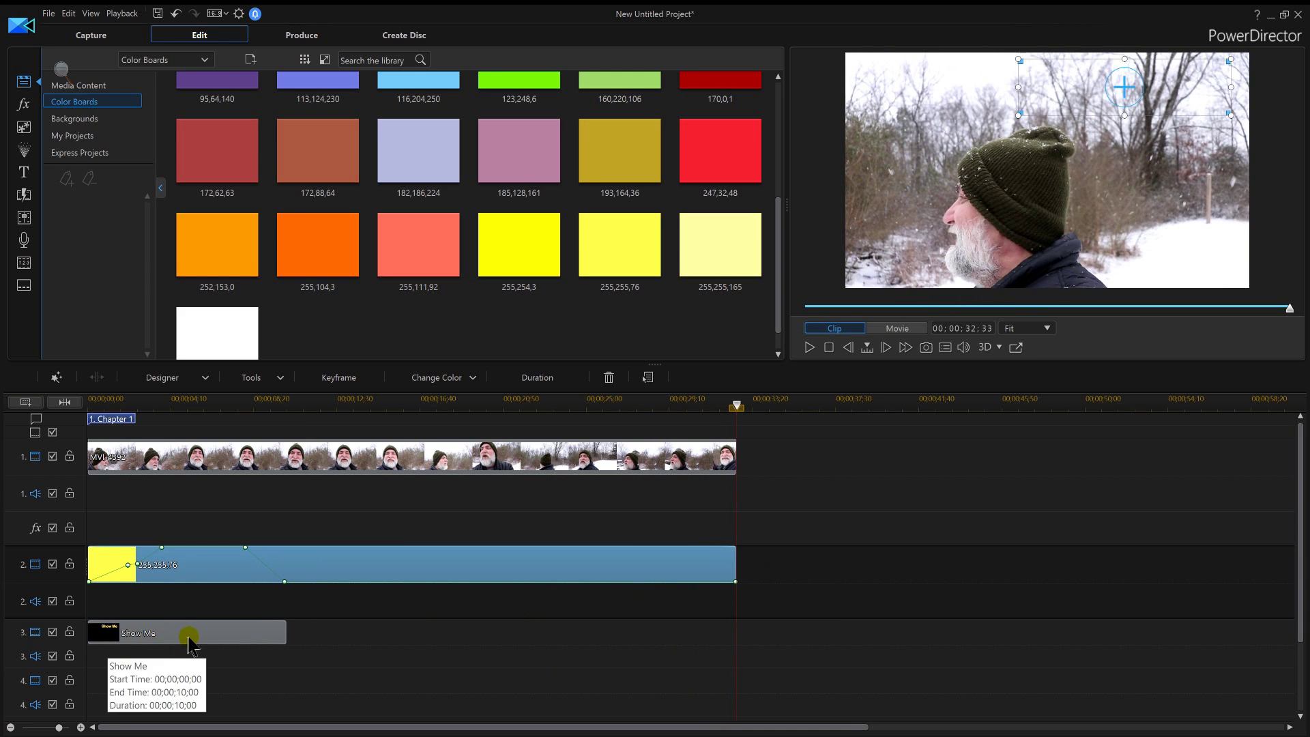
click(240, 636)
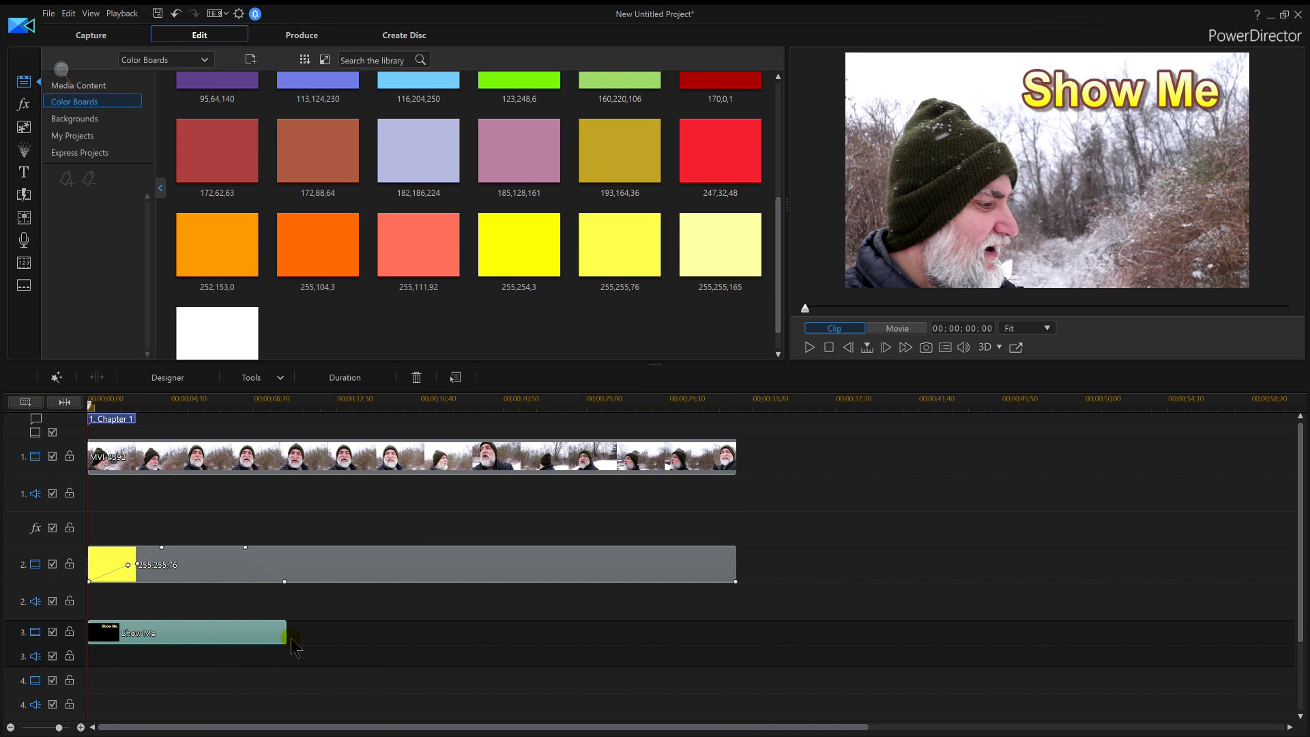
drag(287, 633, 737, 626)
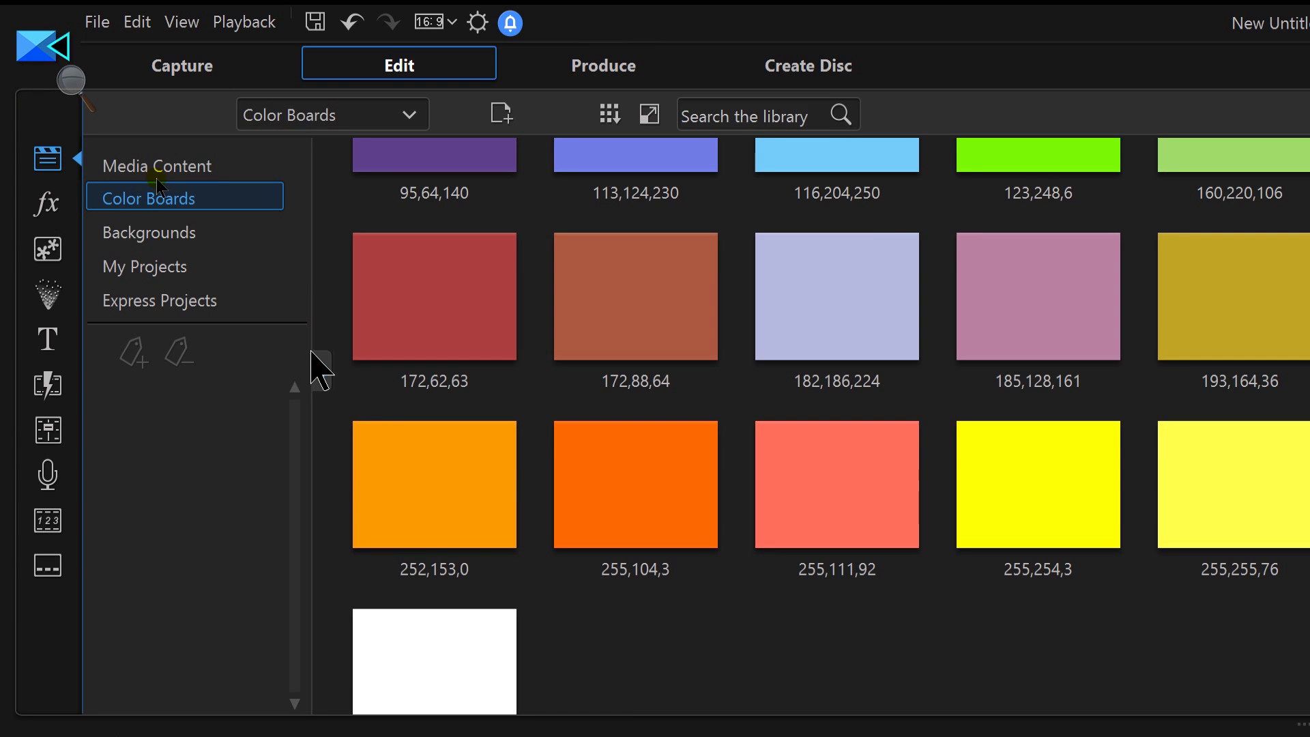
Step: Switch the library between Color Boards and Media Content, ending on Media Content with the category list expanded
click(321, 372)
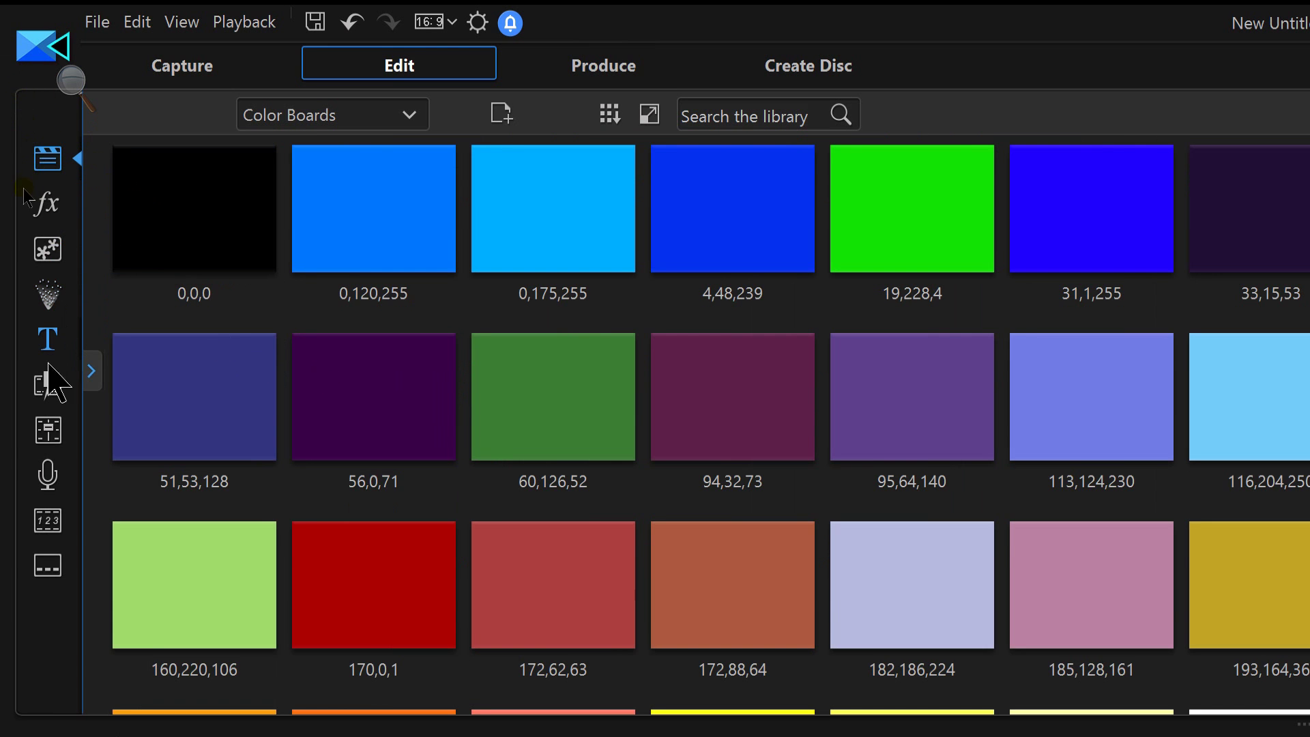
click(93, 372)
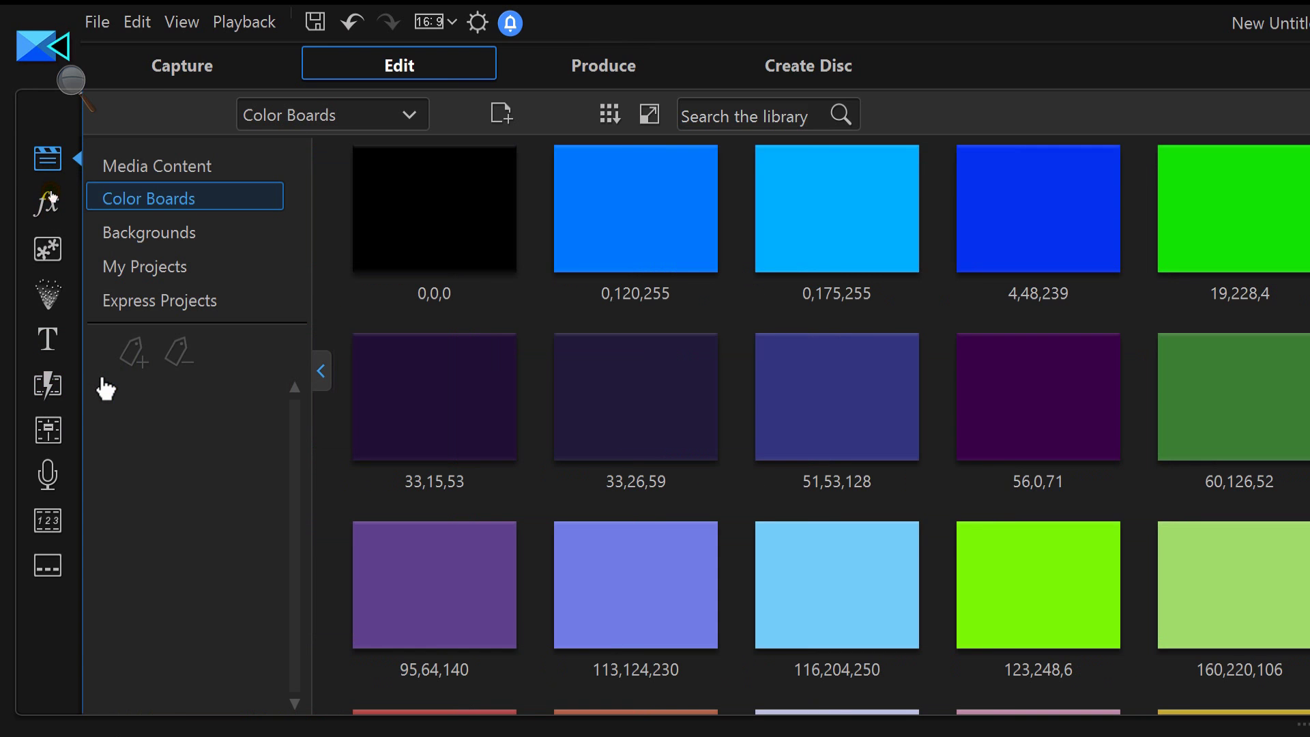
click(141, 172)
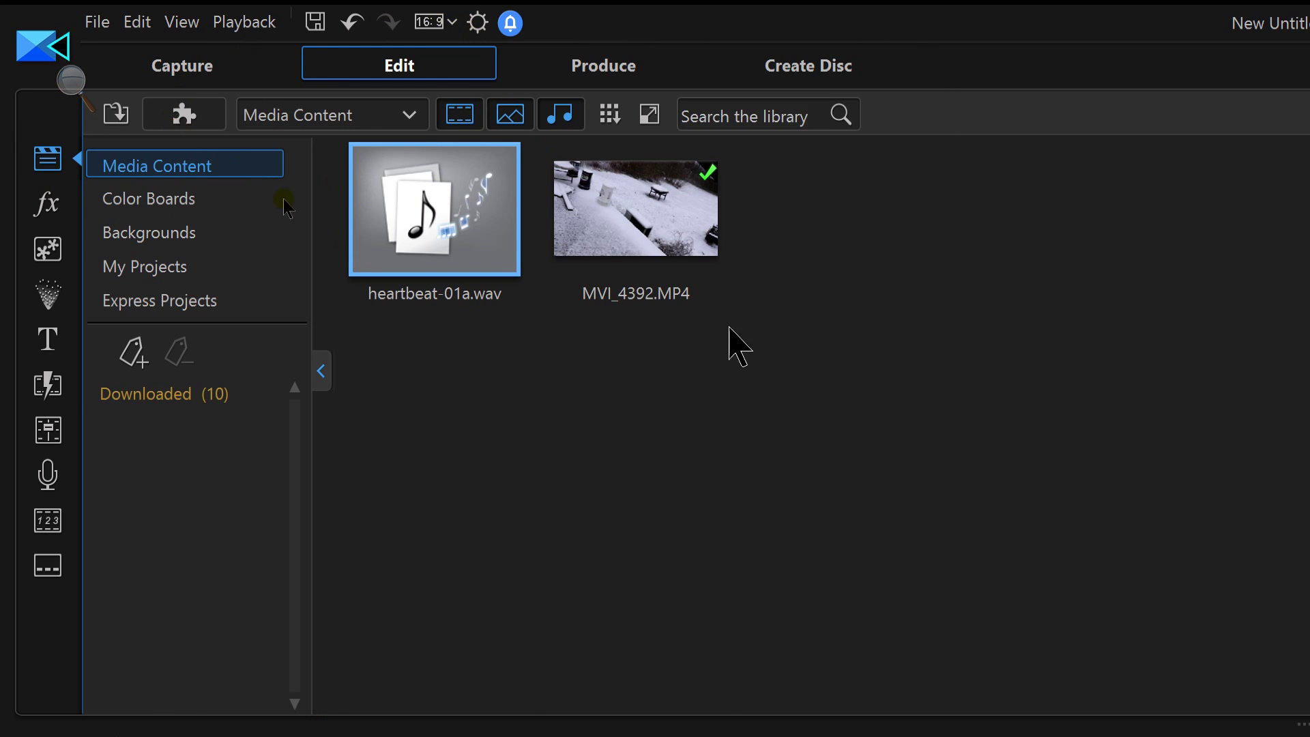
click(321, 370)
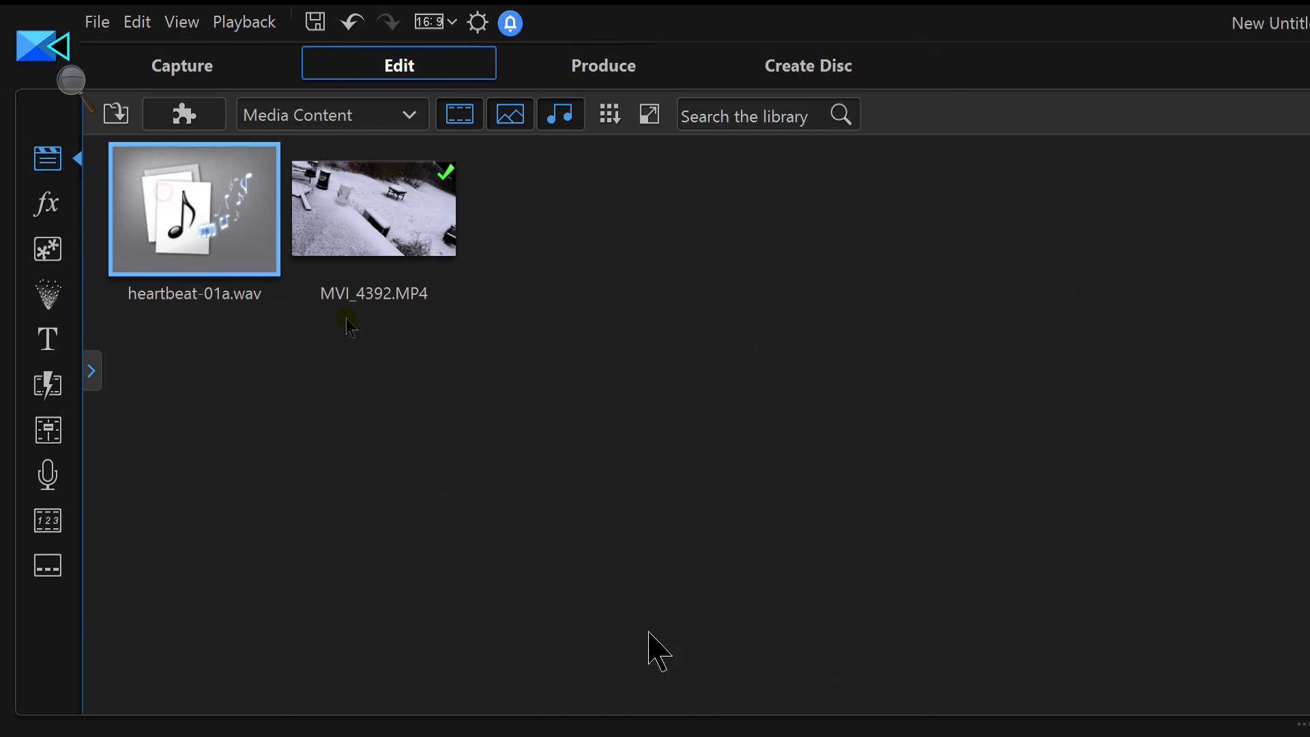
click(99, 372)
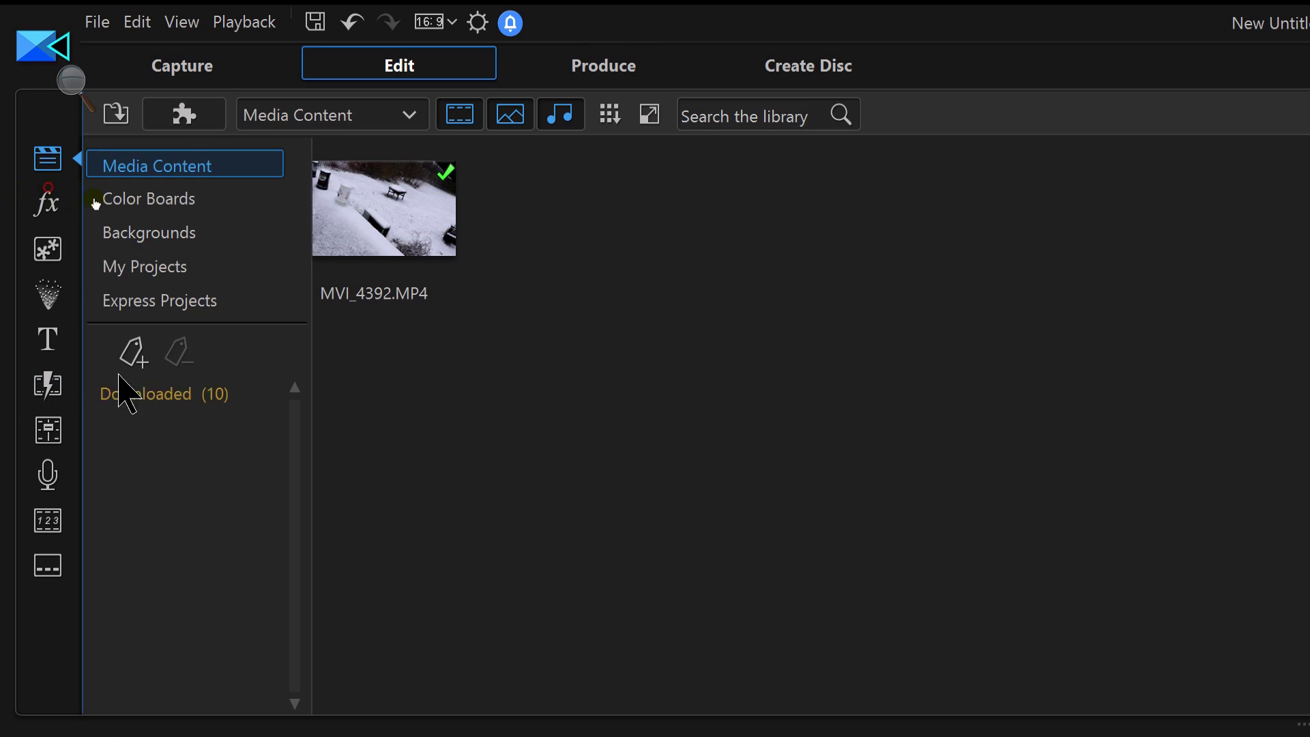
click(134, 198)
click(321, 382)
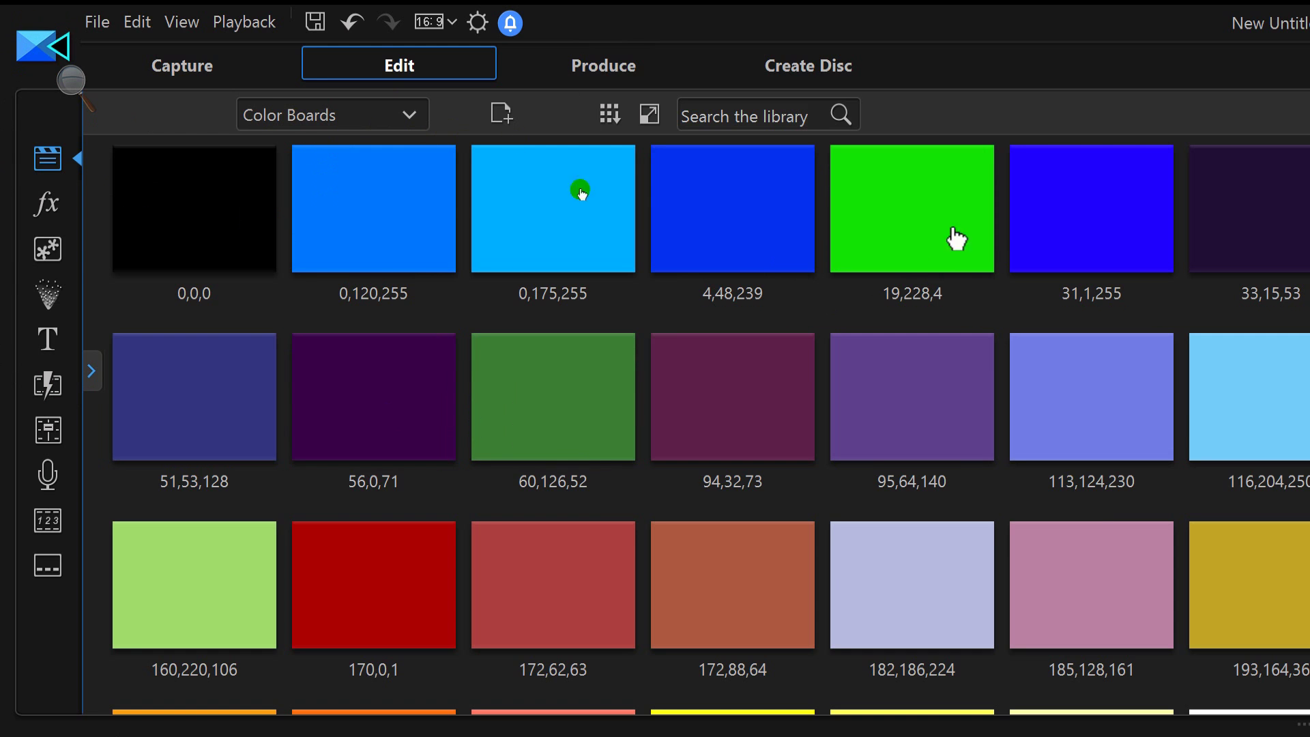
click(93, 371)
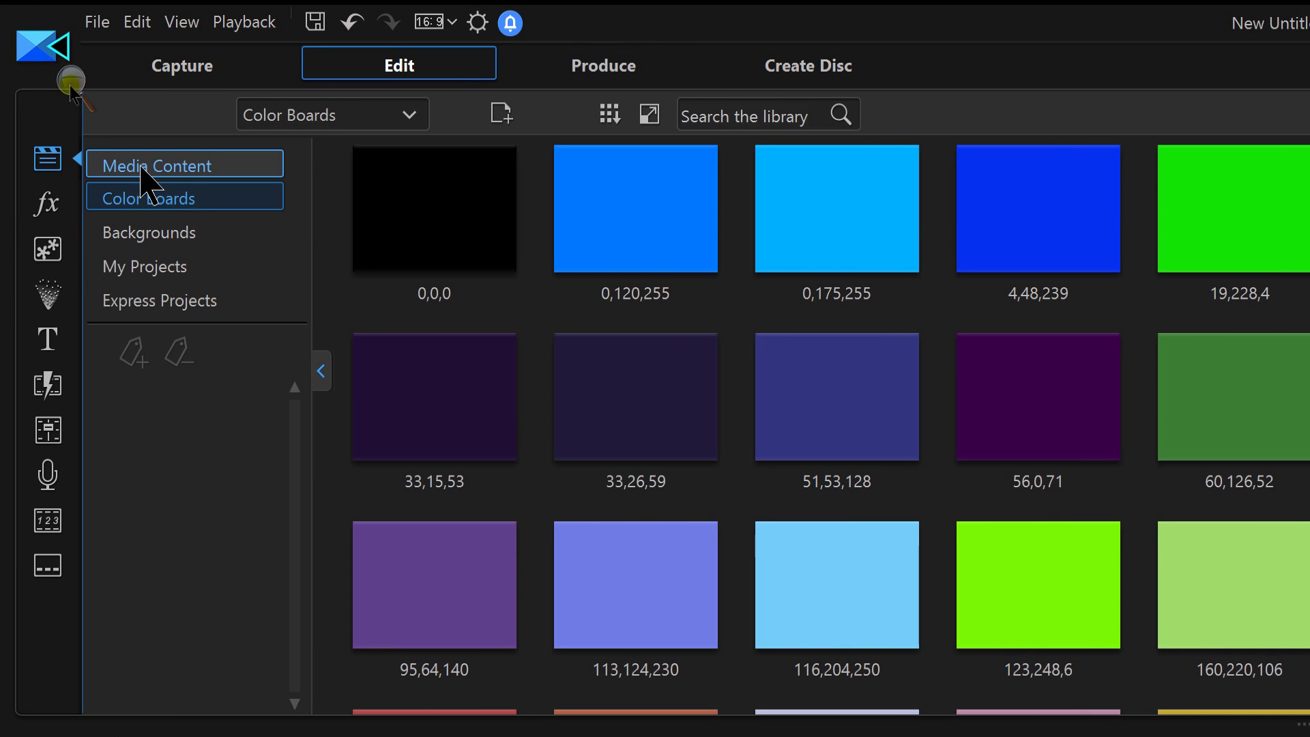
click(180, 172)
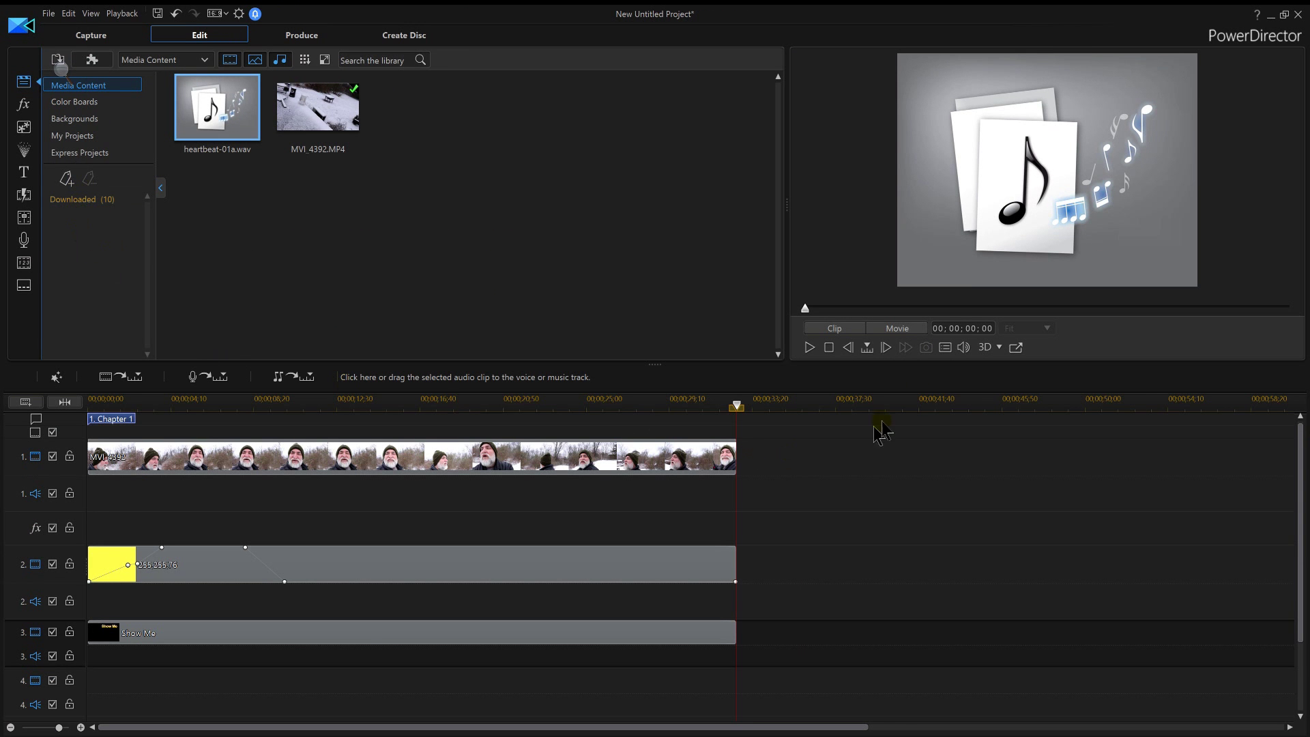
Step: Play the whole movie from the start in Movie mode, then stop playback
click(892, 459)
click(810, 348)
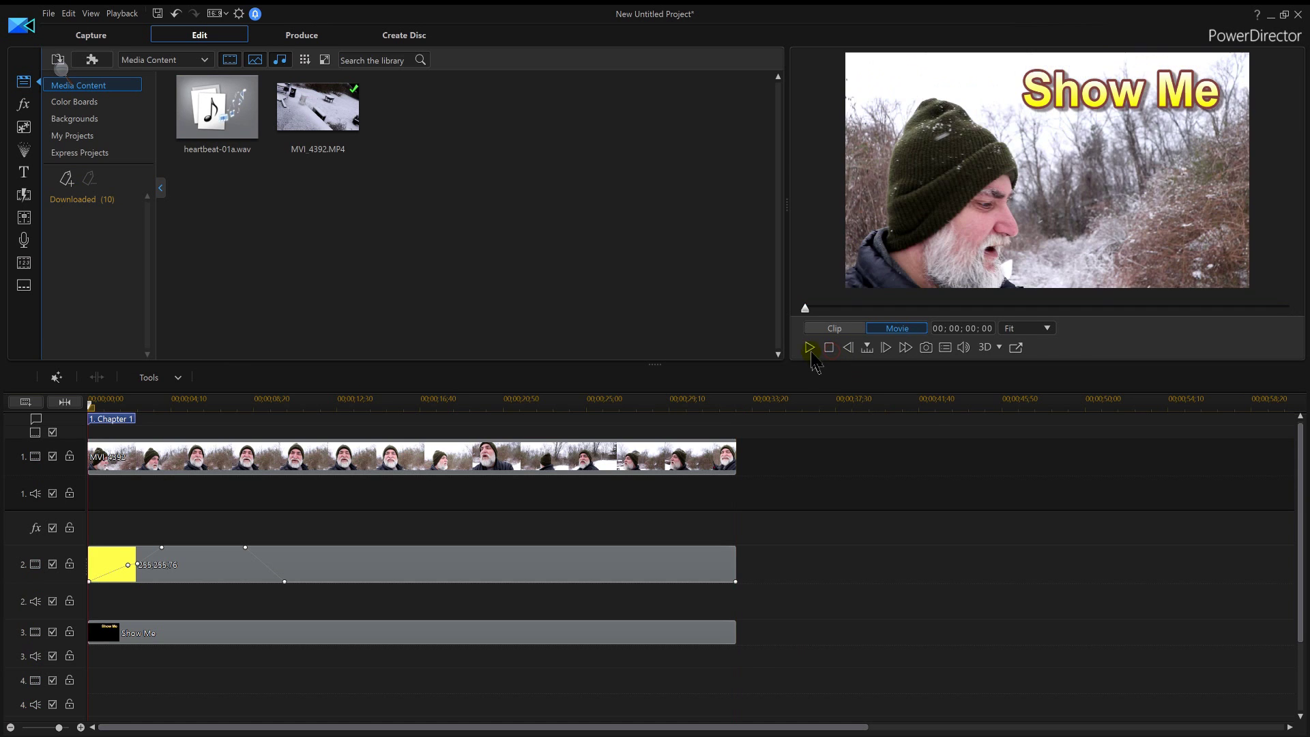
click(810, 348)
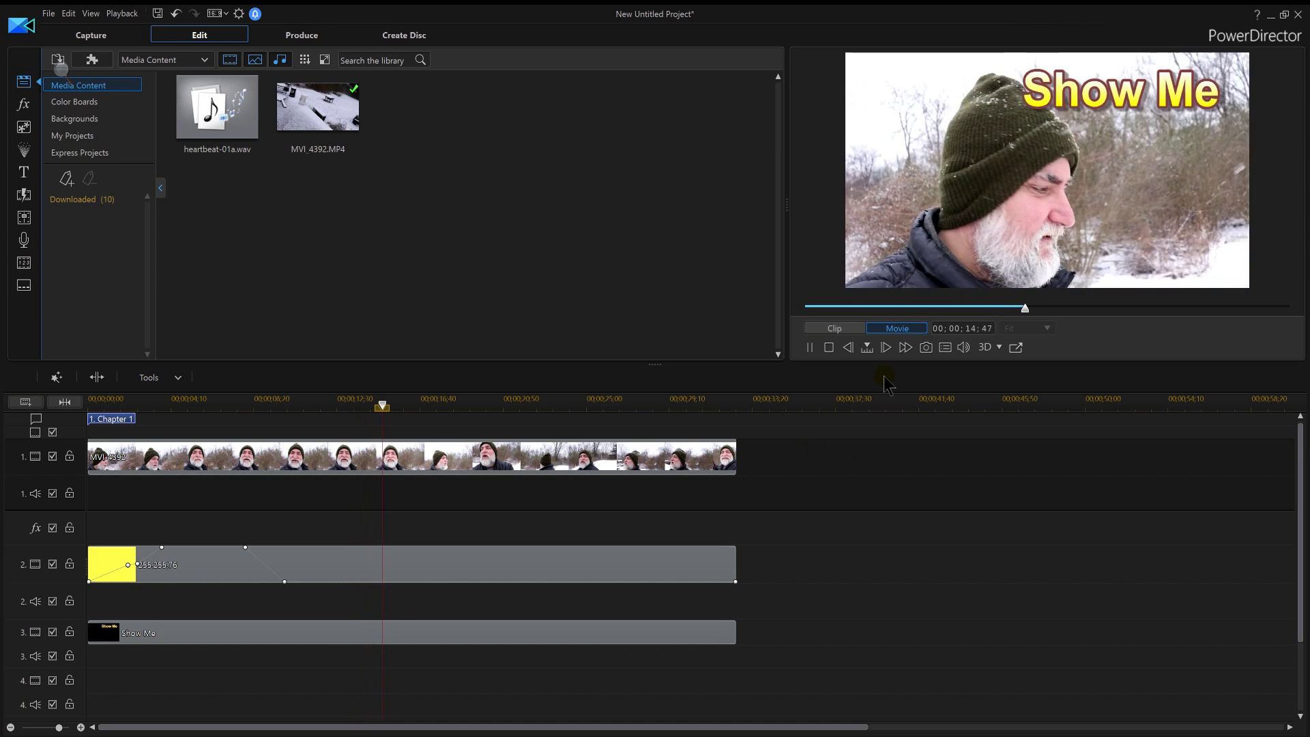
click(919, 611)
Step: Raise the yellow board's later opacity keyframe to 77 and replay from near the start
click(367, 571)
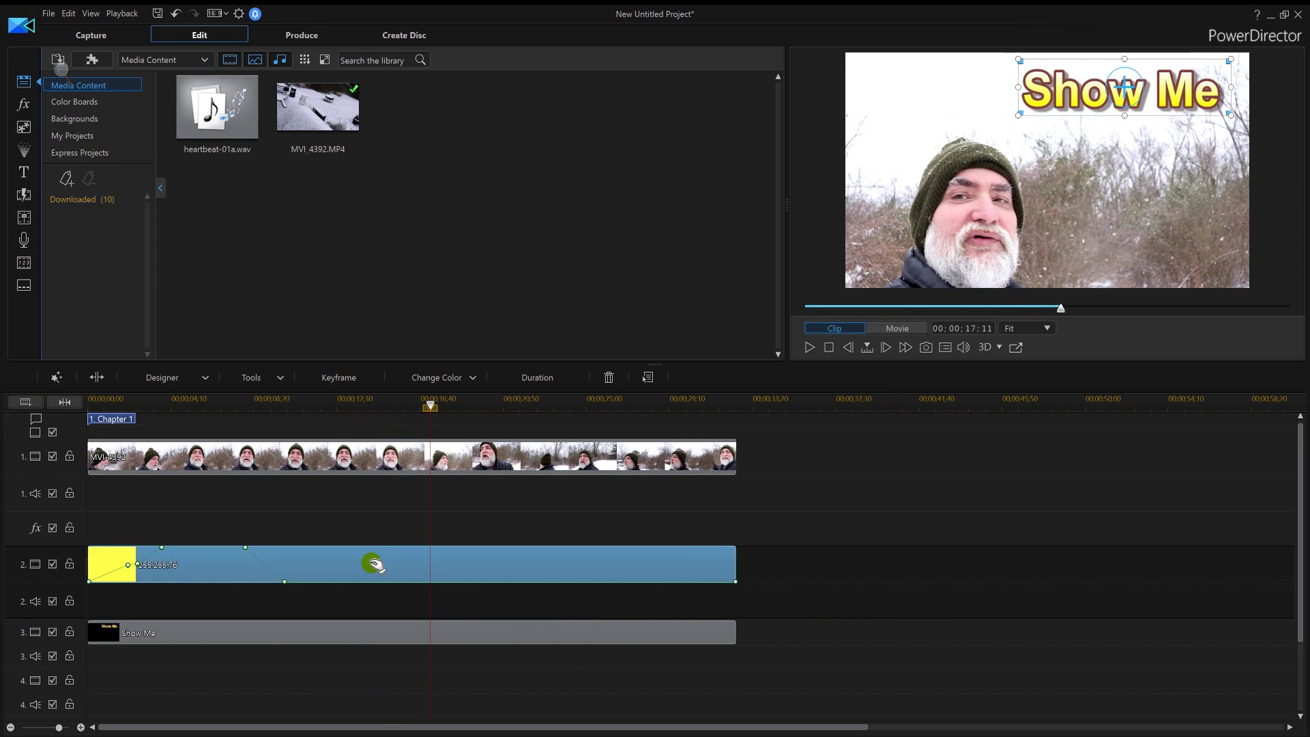
click(293, 586)
drag(287, 585, 722, 565)
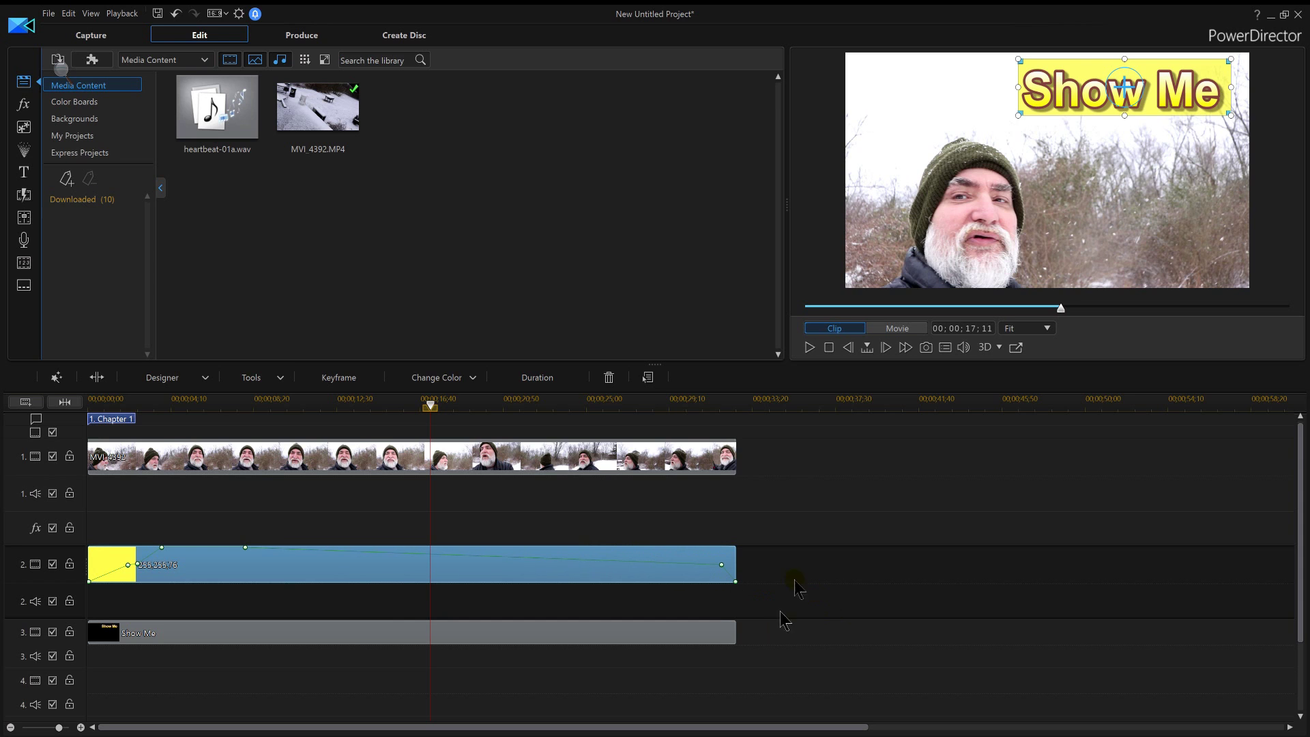
click(125, 401)
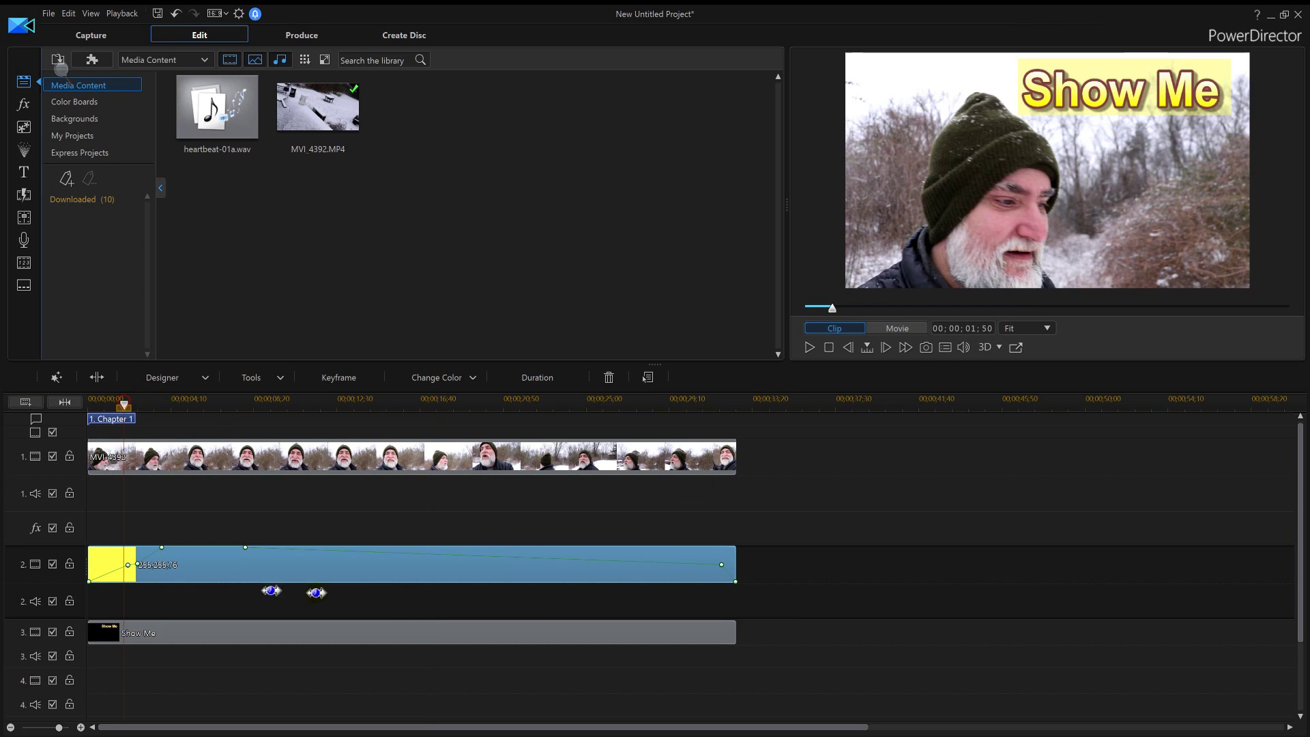
click(808, 349)
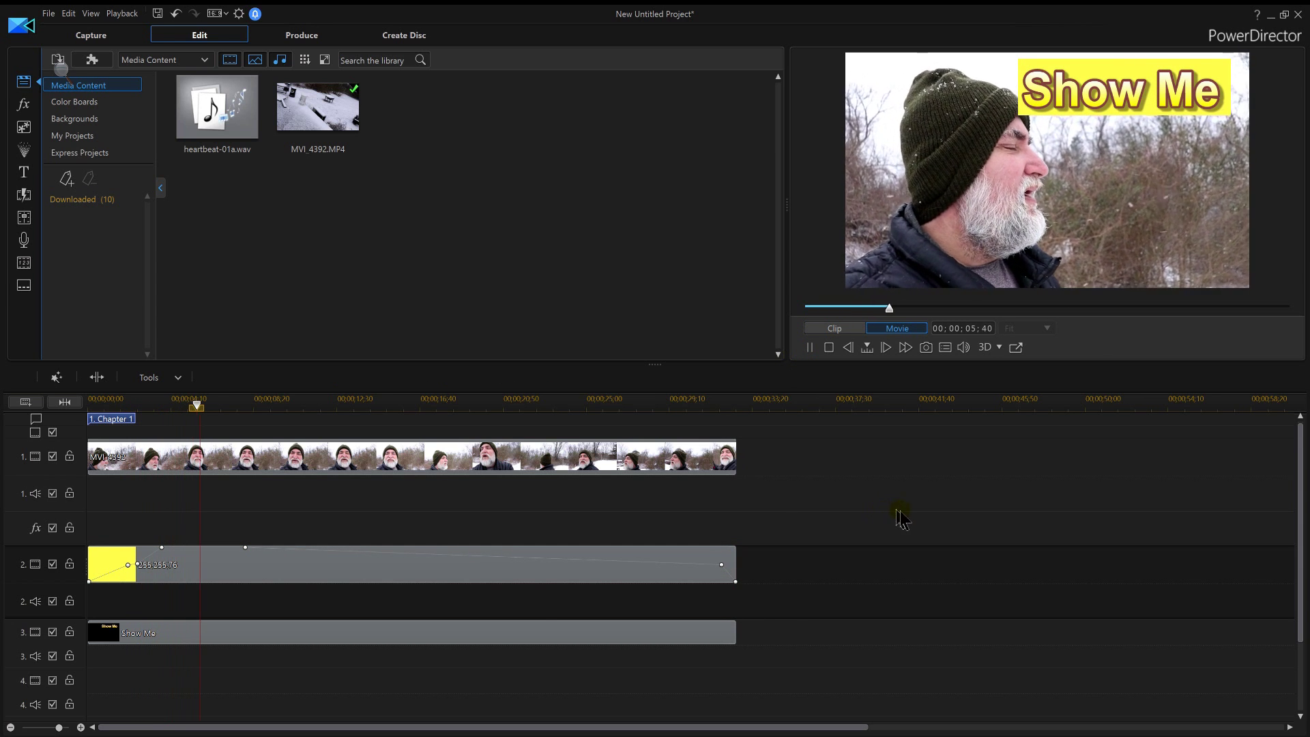
click(419, 579)
Step: Uncheck Fades for the yellow board in PiP Designer, apply, and replay the movie from the start
double_click(419, 578)
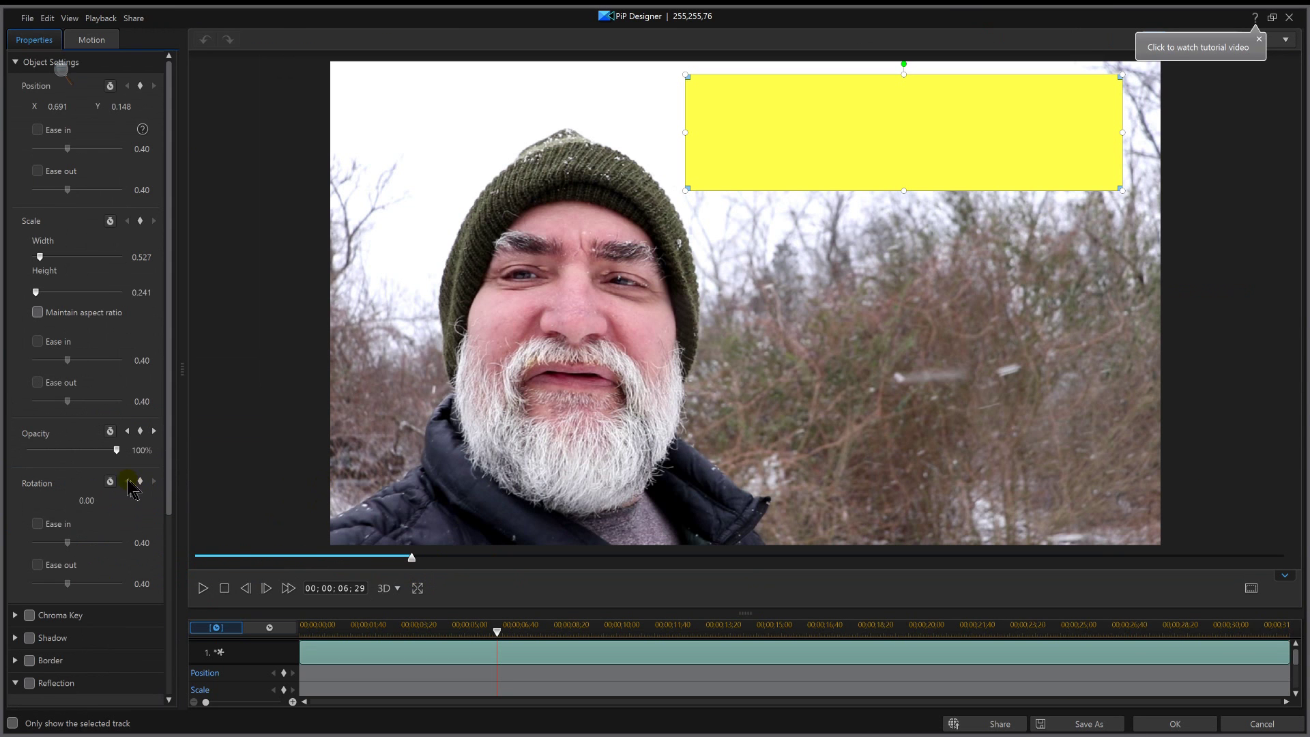
scroll(60, 575, down, 10)
scroll(68, 587, down, 2)
click(28, 642)
click(29, 642)
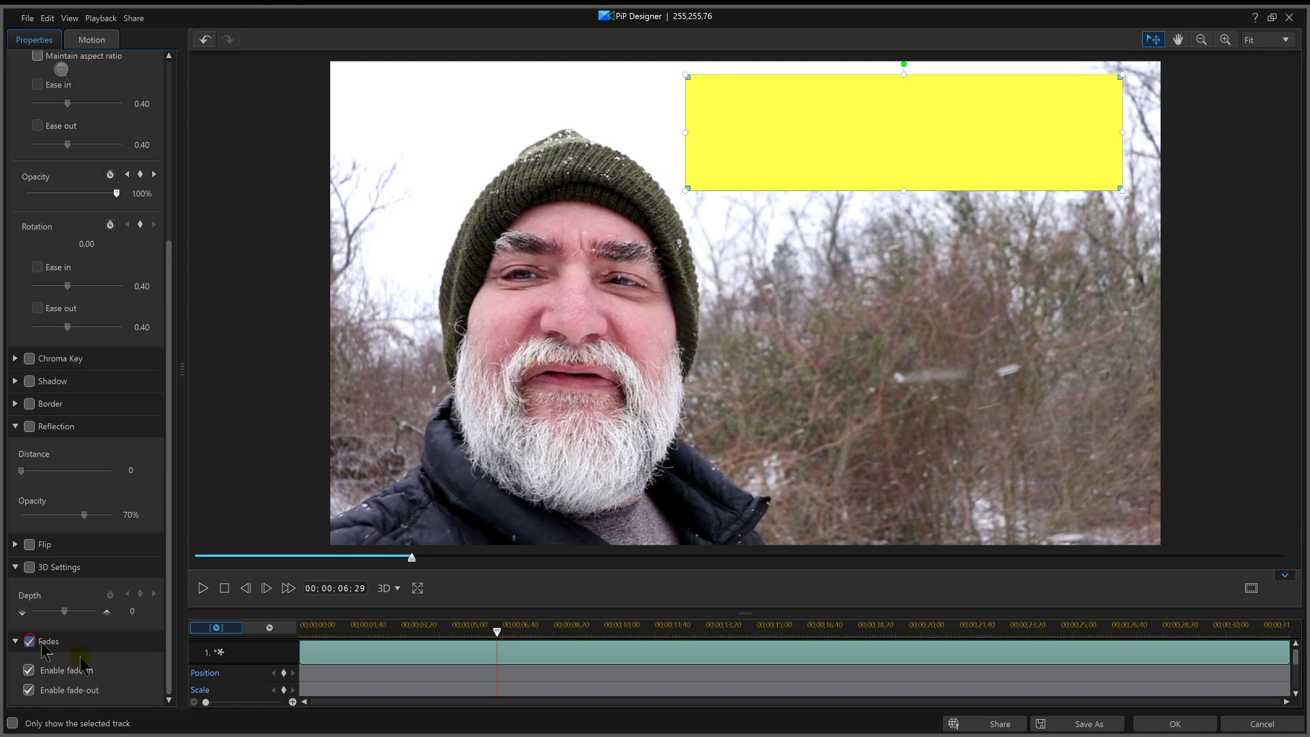
click(1189, 724)
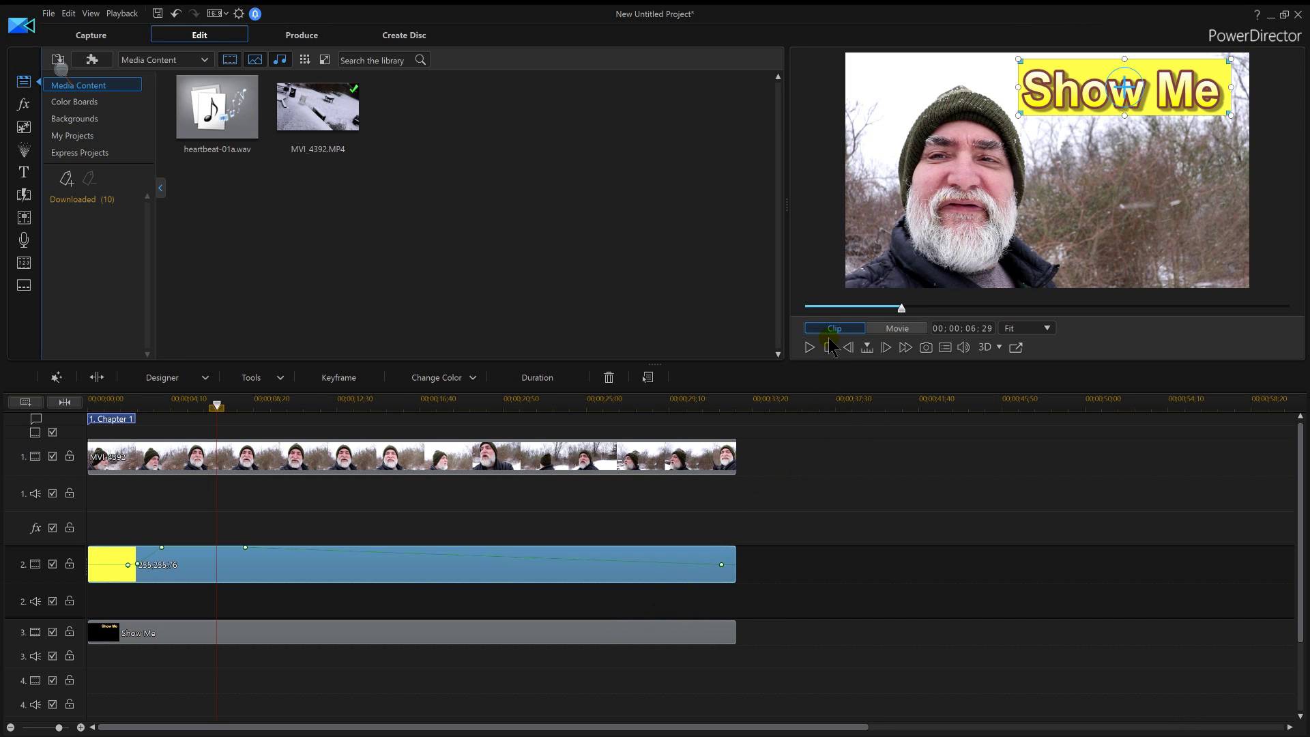
click(828, 348)
key(space)
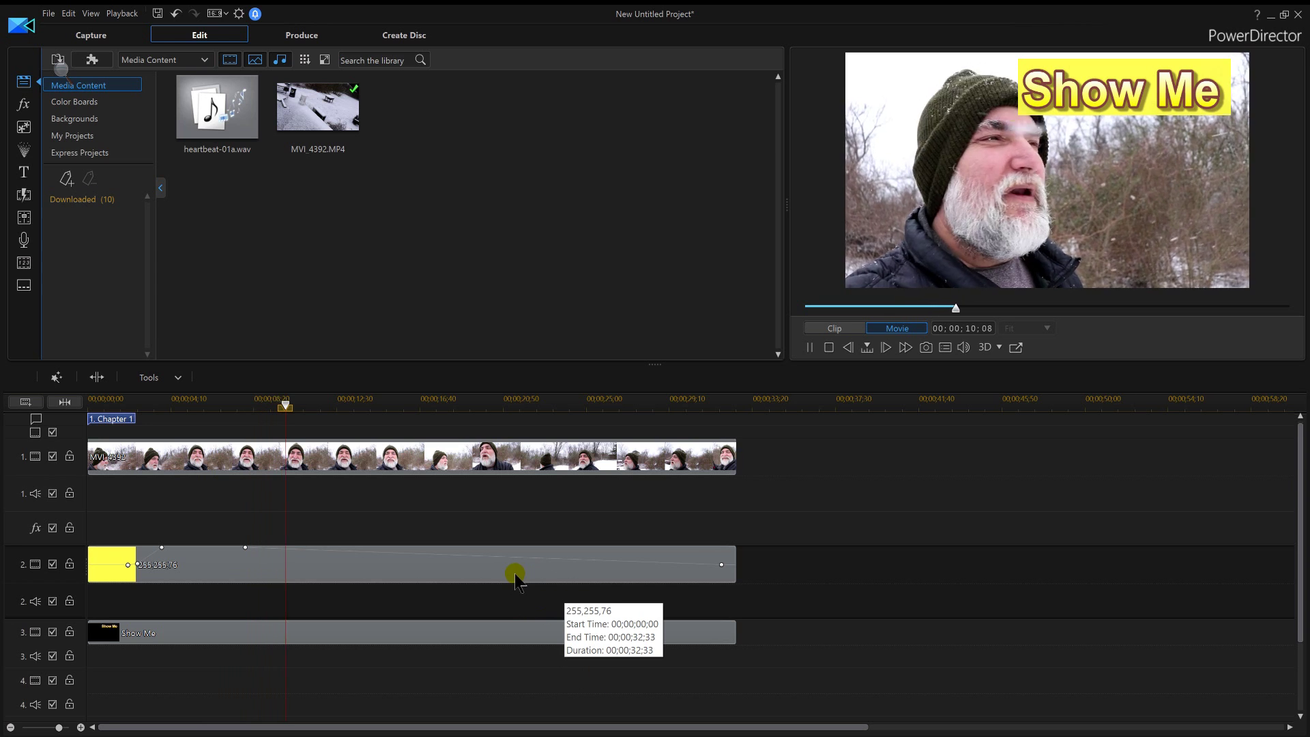
Step: Stop playback and inspect the yellow board's opacity line on track 2
click(692, 566)
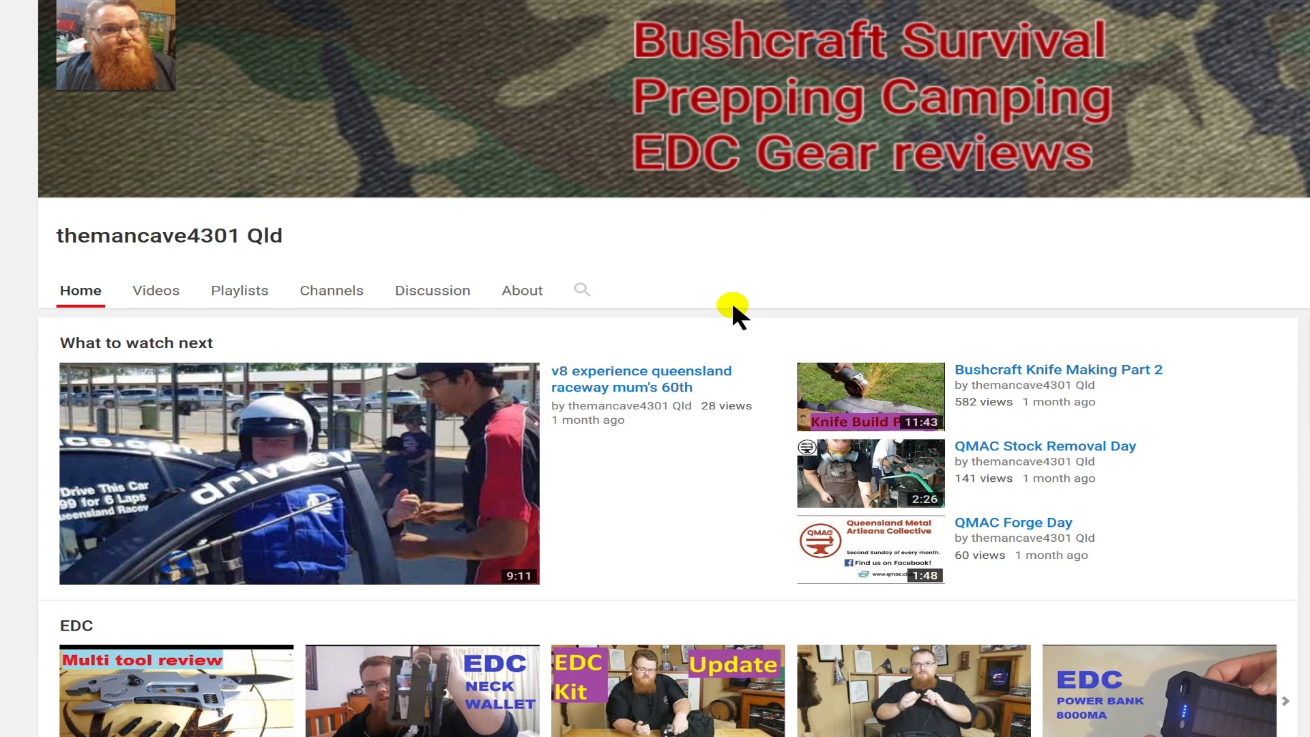
scroll(736, 309, down, 2)
scroll(580, 382, down, 2)
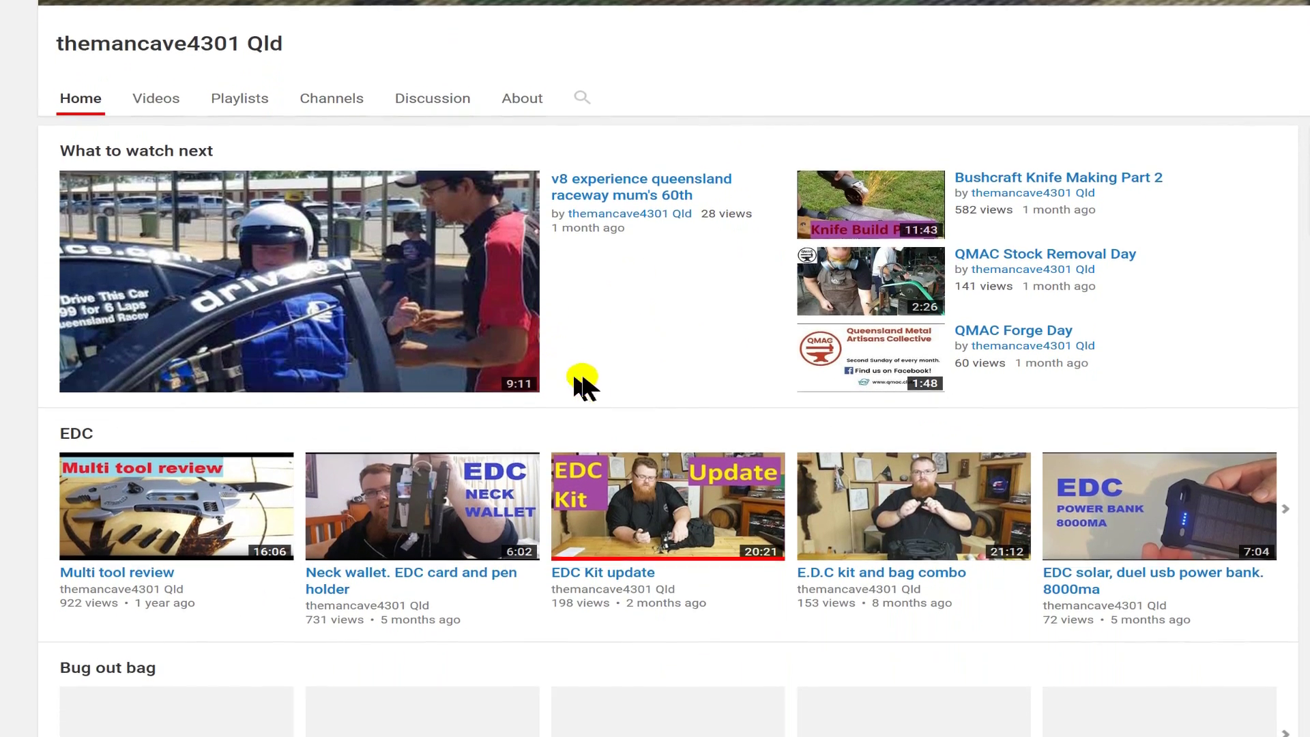
scroll(606, 396, down, 1)
scroll(650, 398, down, 2)
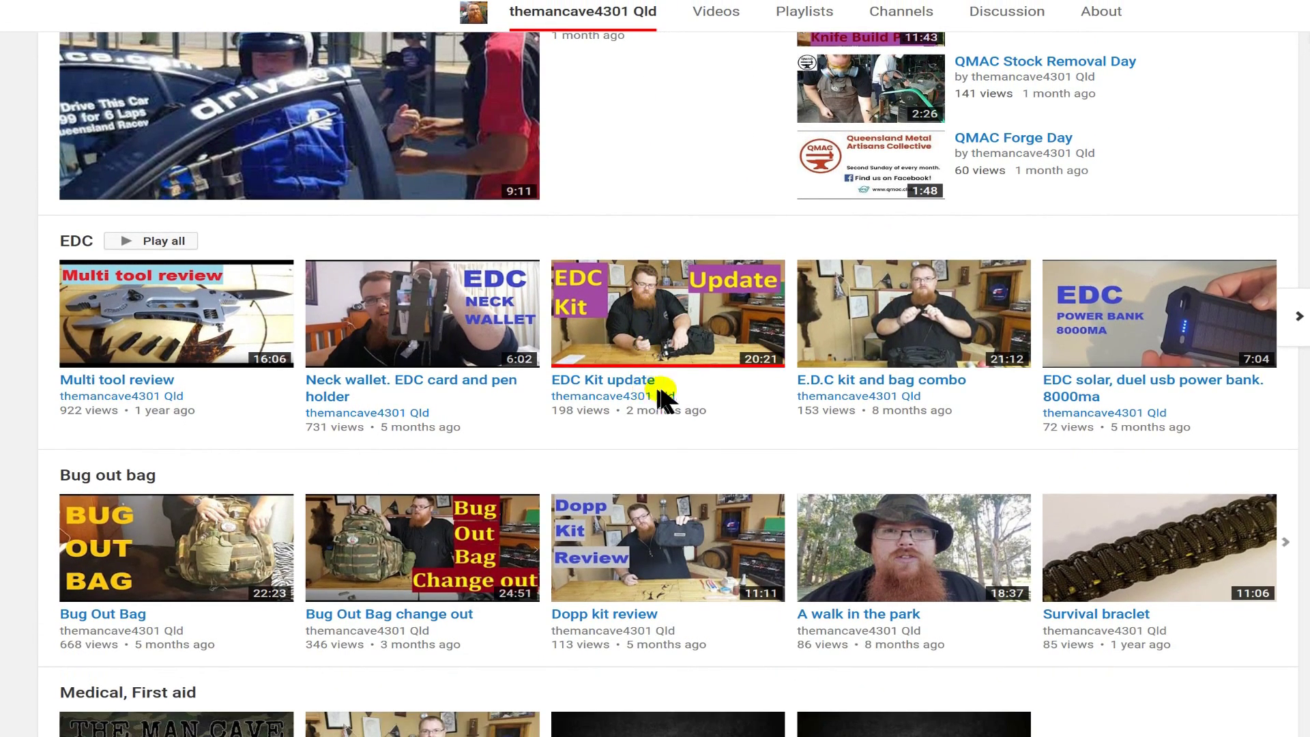
scroll(667, 409, down, 2)
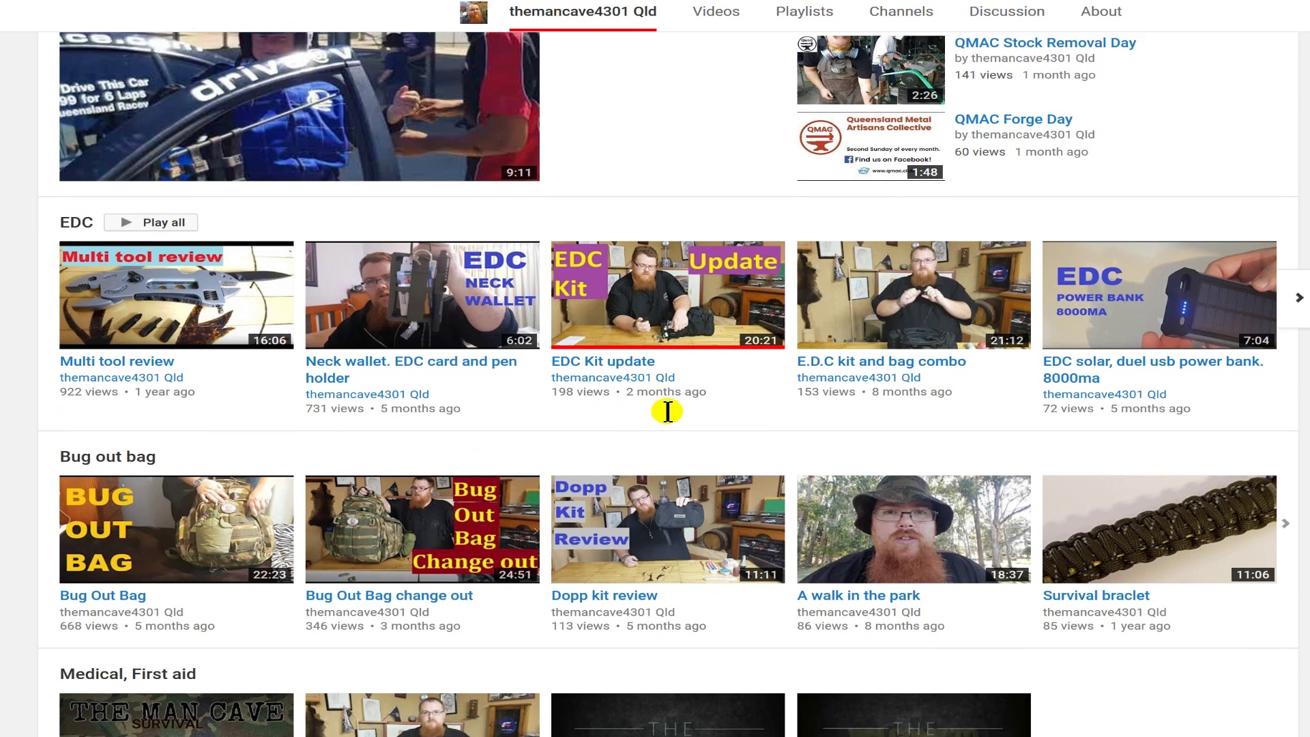
scroll(691, 436, down, 2)
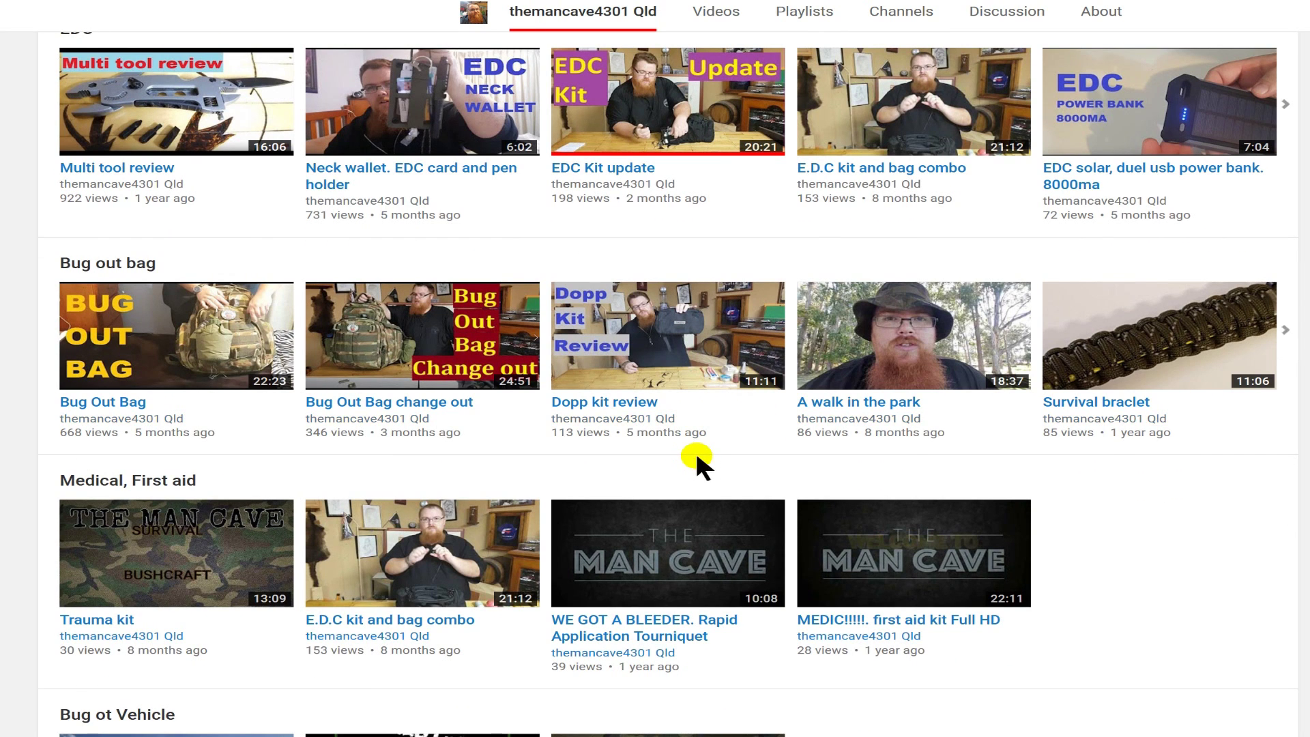
scroll(694, 448, down, 2)
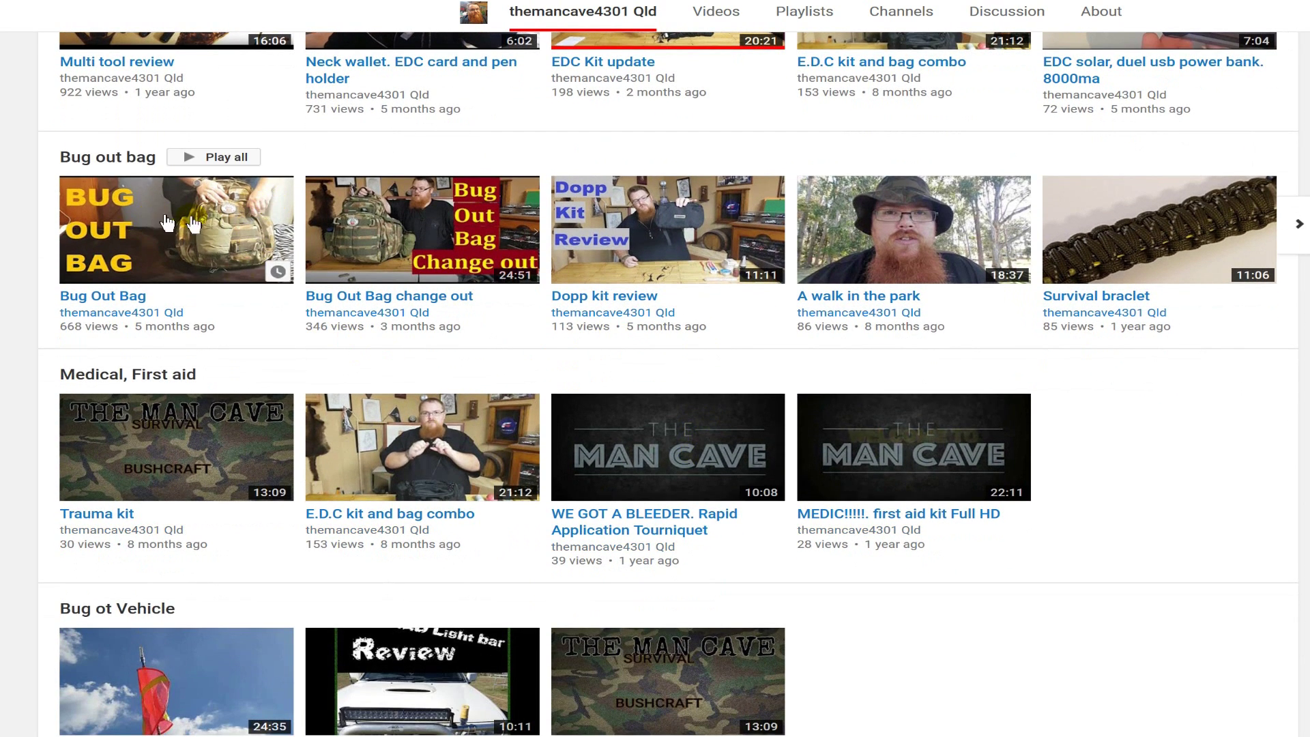
scroll(611, 613, down, 2)
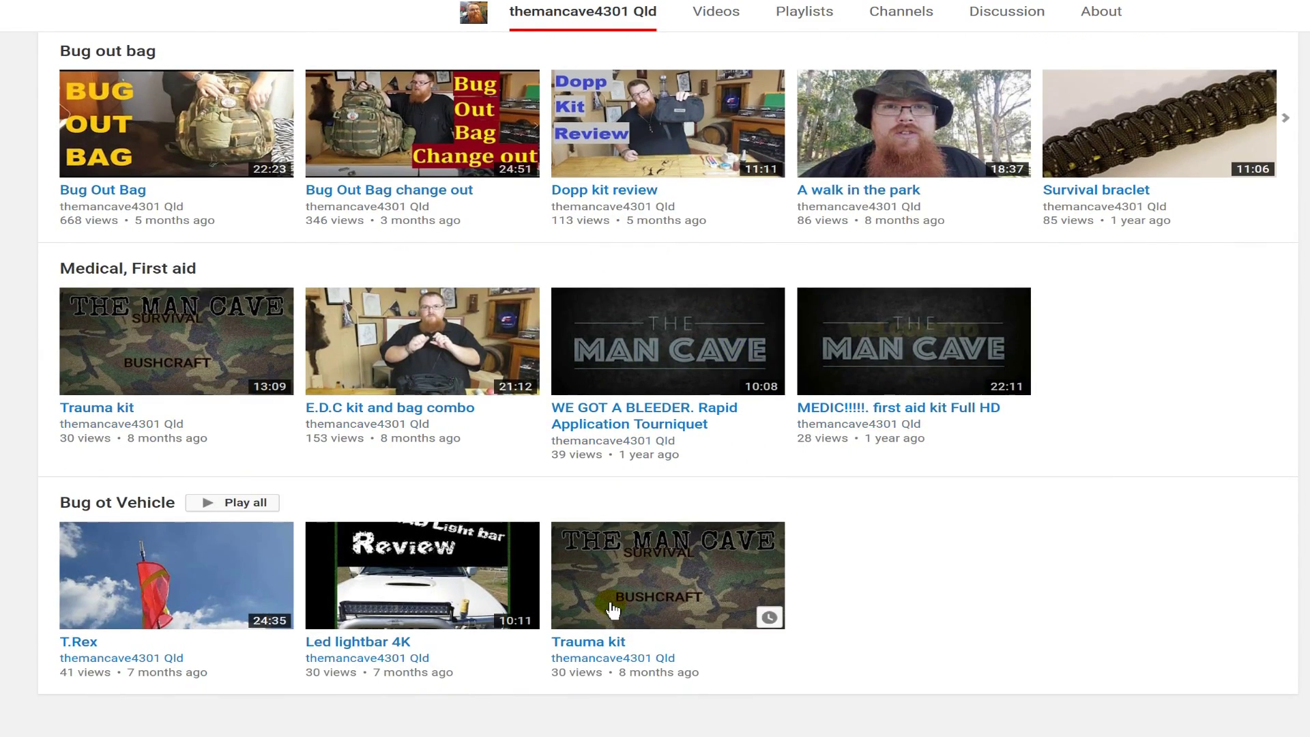
scroll(613, 608, up, 10)
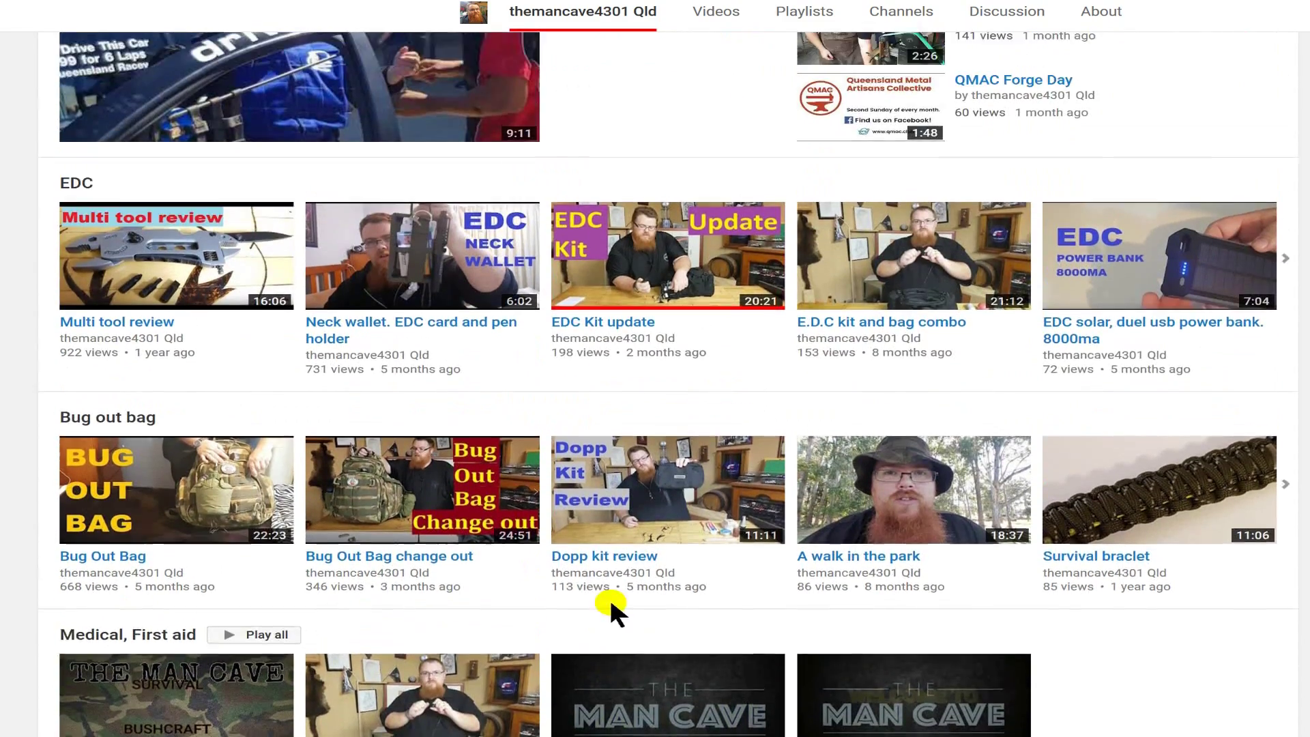